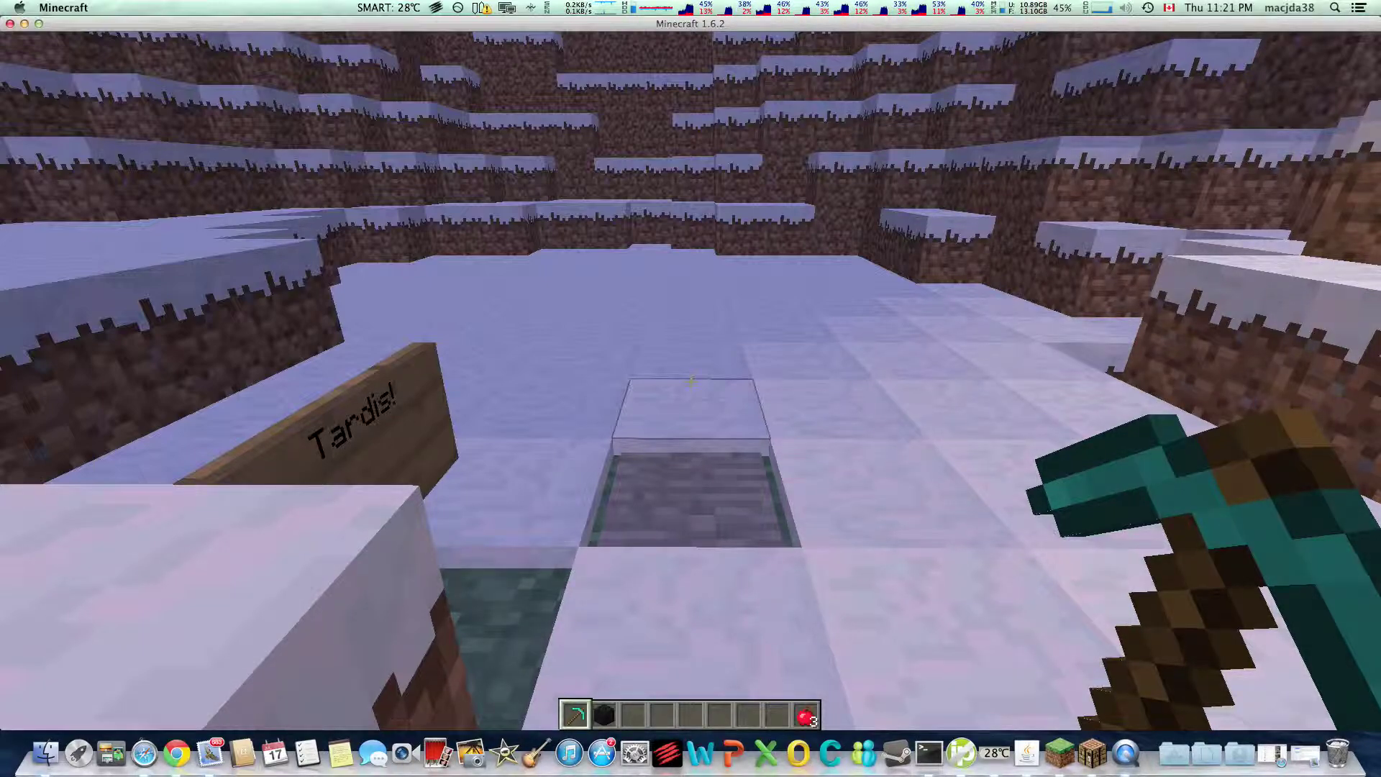
# Switch the game to survival by running the chat command /gamemode 0
pyautogui.write('t')
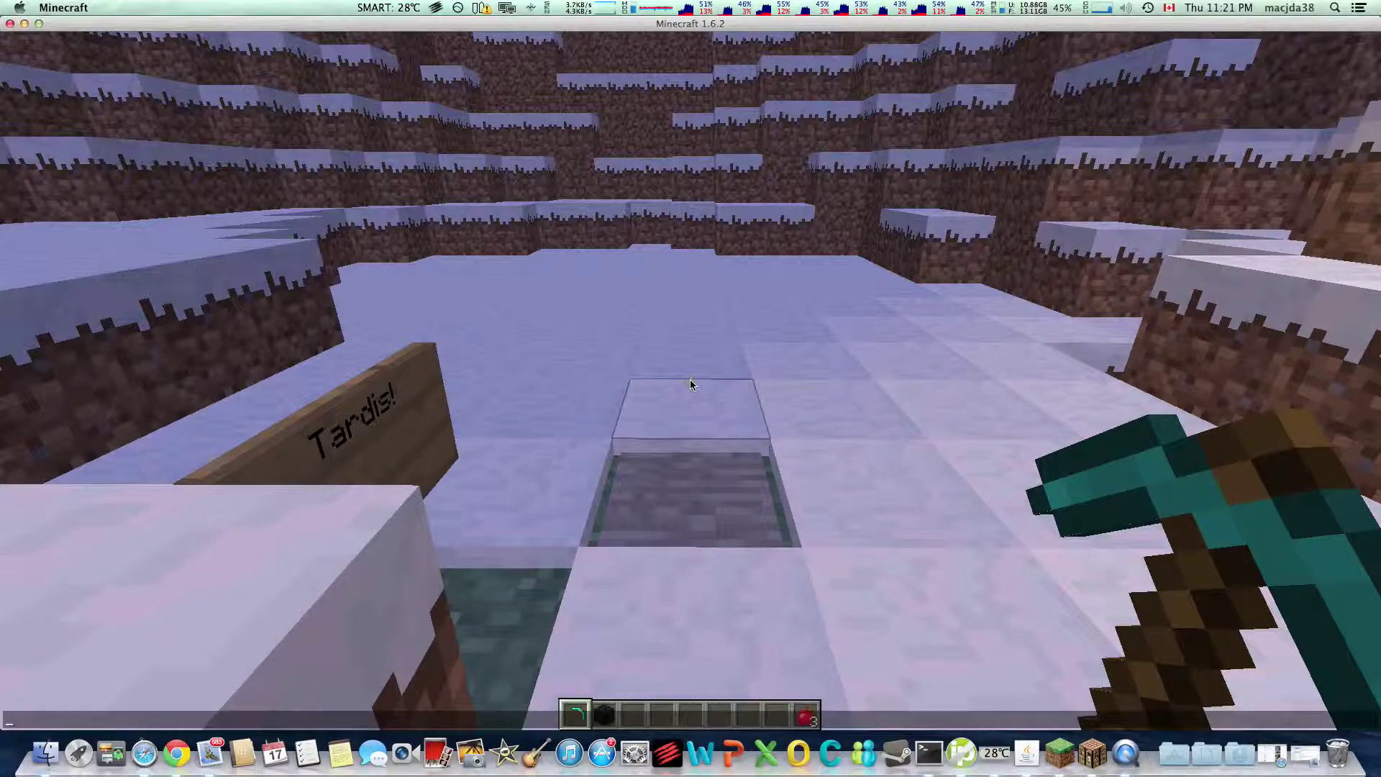
pyautogui.write('/ga')
pyautogui.press('Tab')
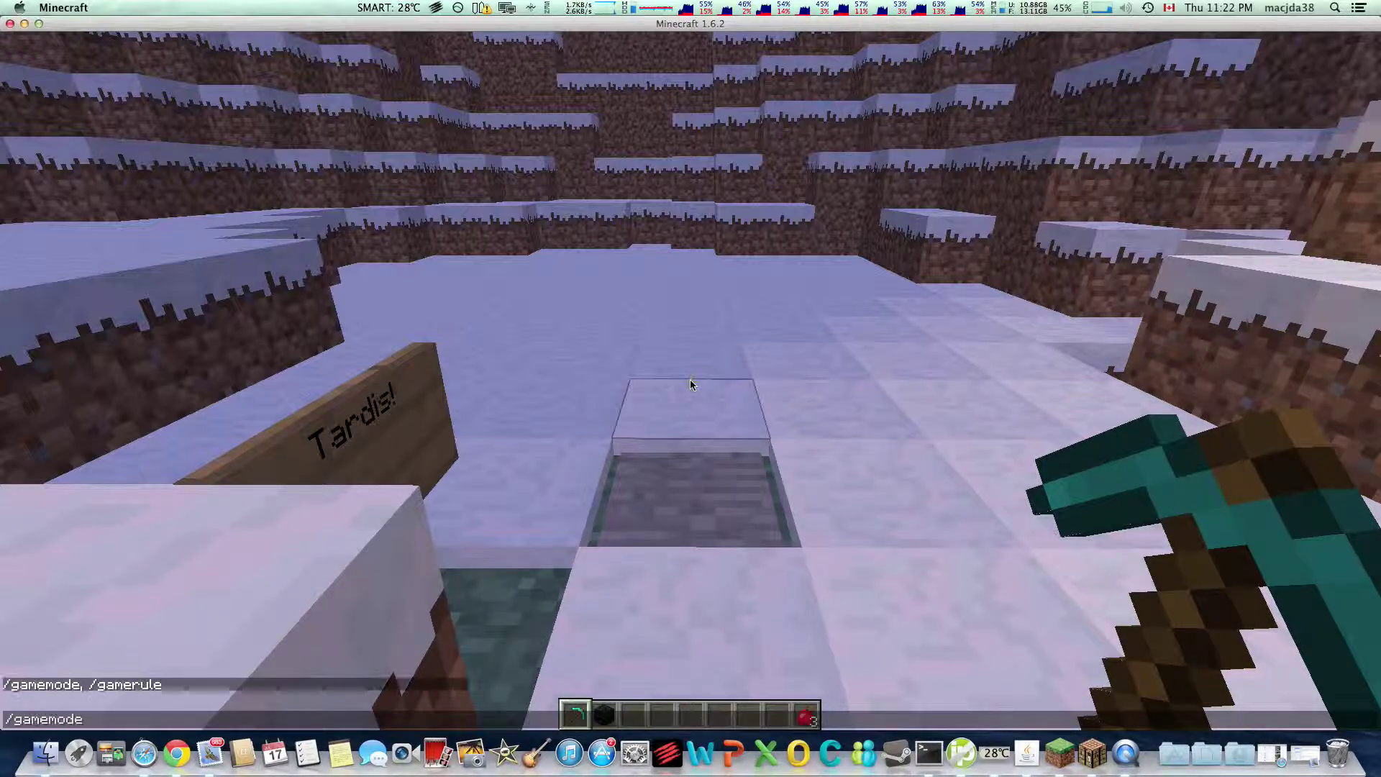
pyautogui.write('0')
pyautogui.press('Return')
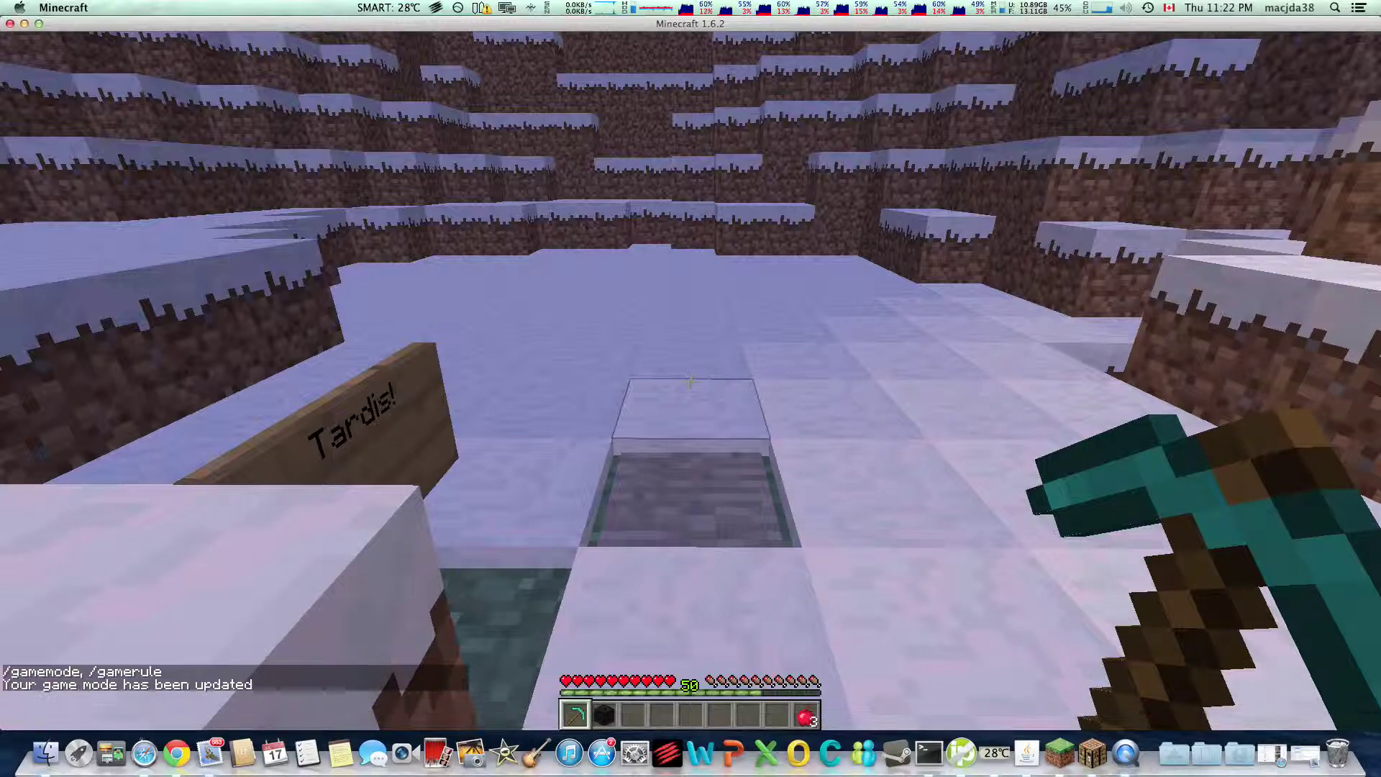
# Give the player 50 levels with the command /xp 50L, plus 50 experience points
pyautogui.write('t/')
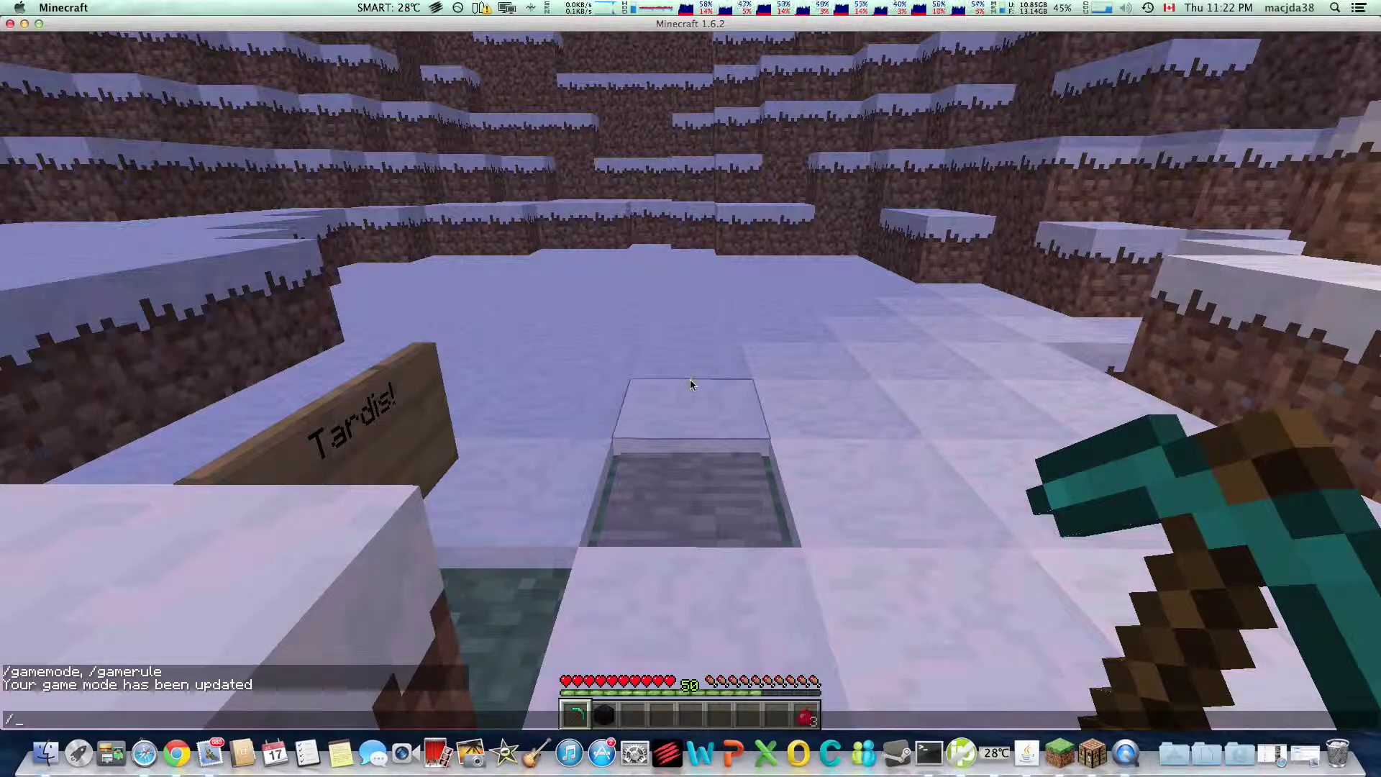
pyautogui.write('xp 50L')
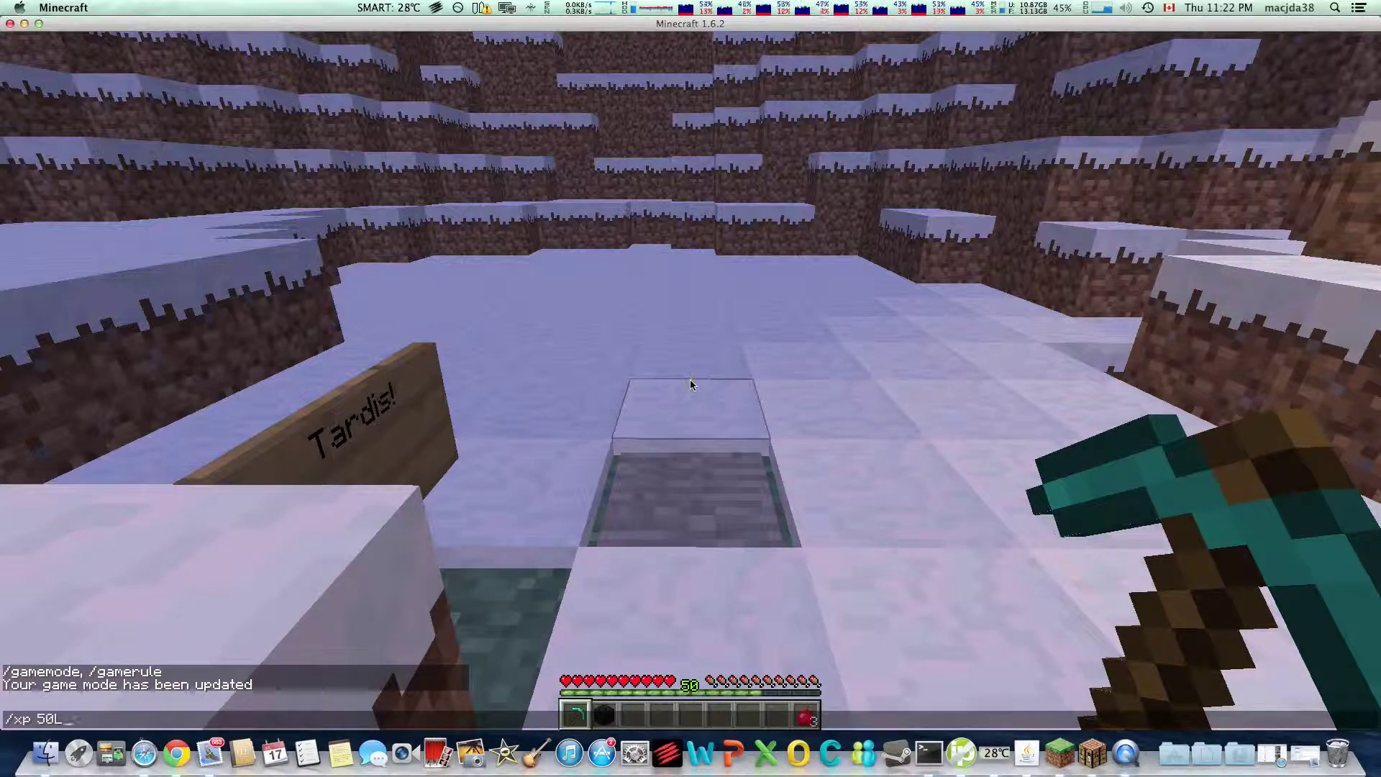
pyautogui.press('Return')
pyautogui.press('/')
pyautogui.press('Up')
pyautogui.write('L')
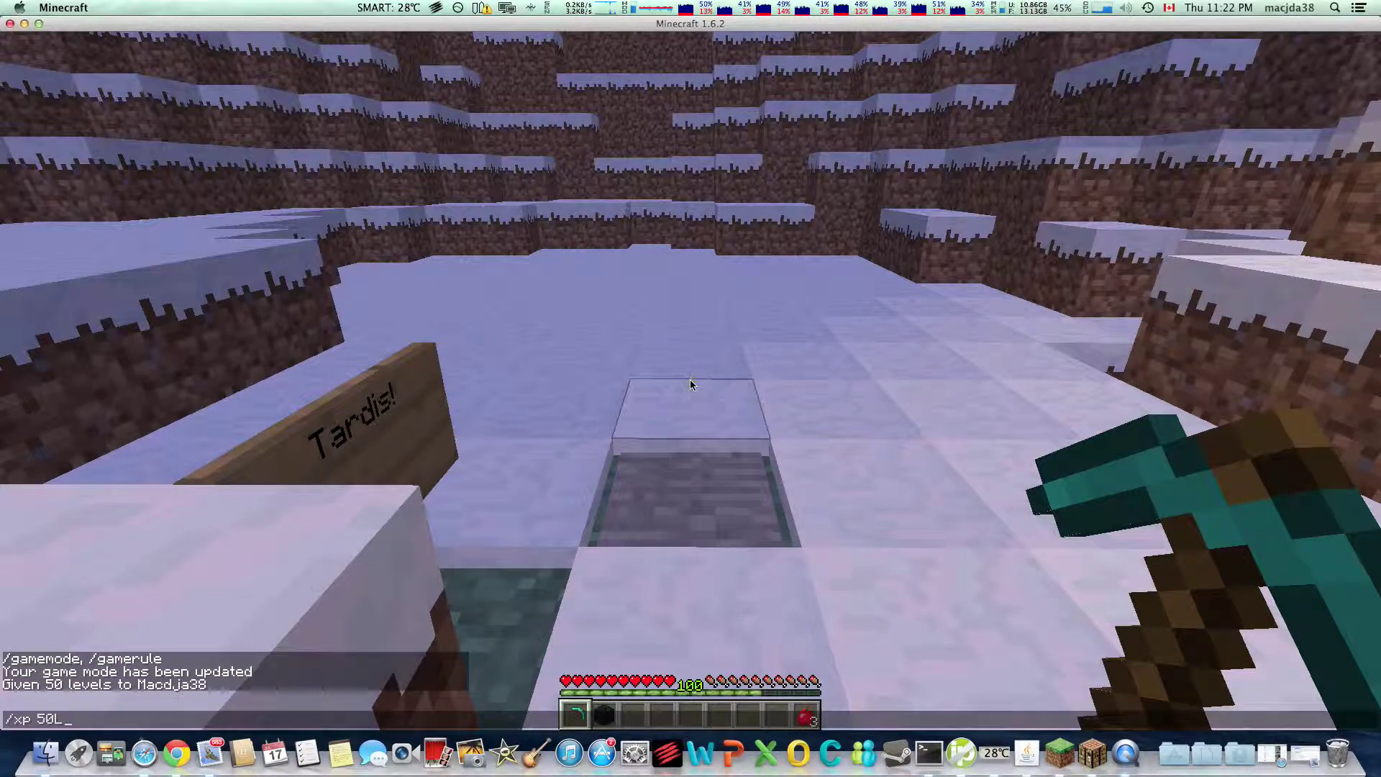
pyautogui.press('Return')
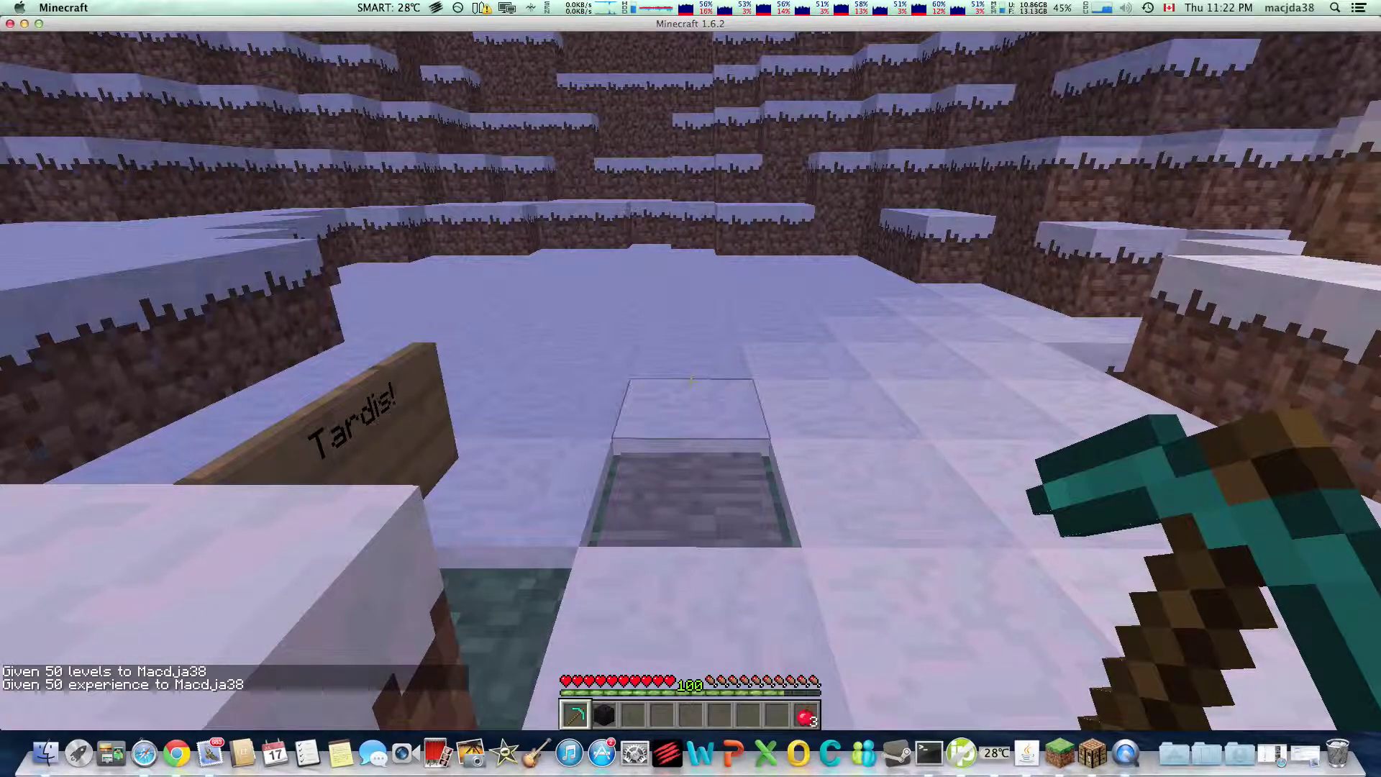
# Save the world, quit to the title screen, and reveal the desktop
pyautogui.press('Escape')
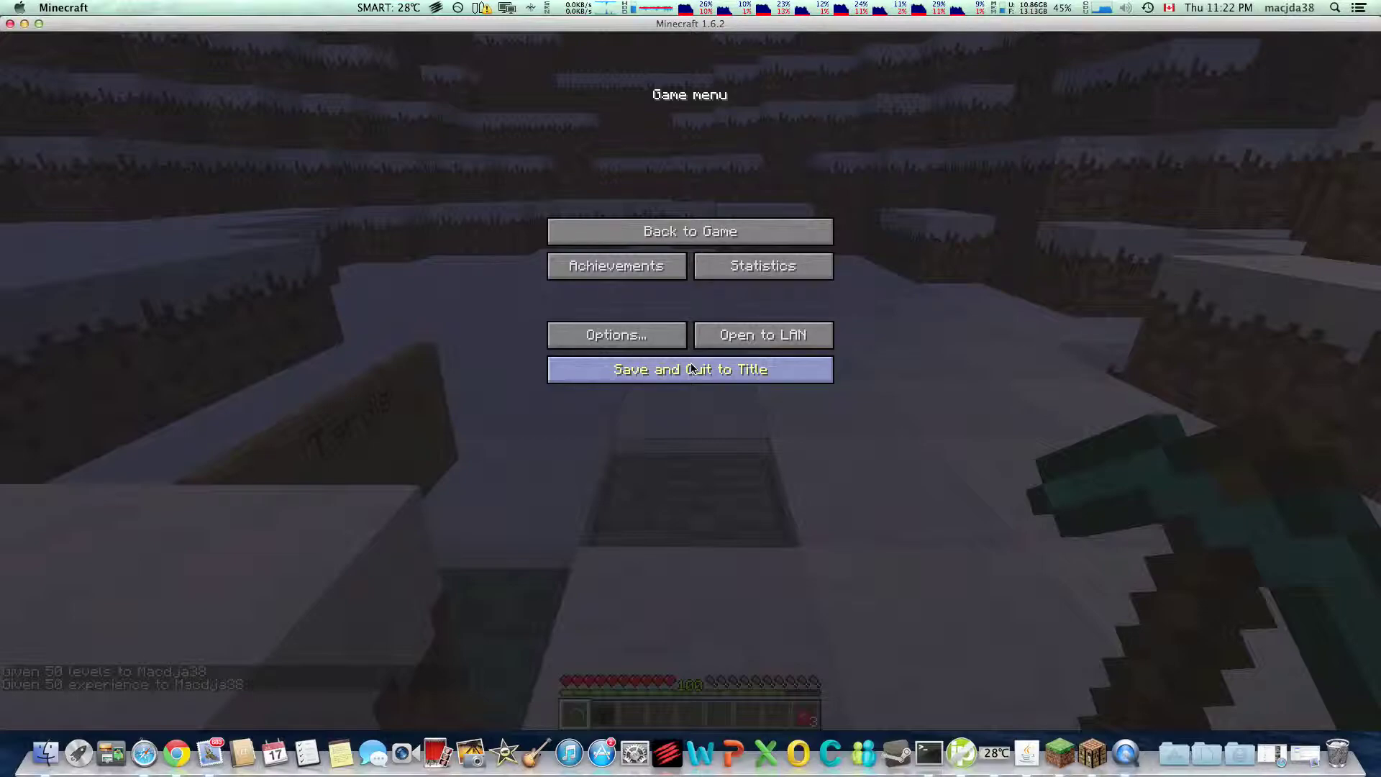
pyautogui.click(692, 369)
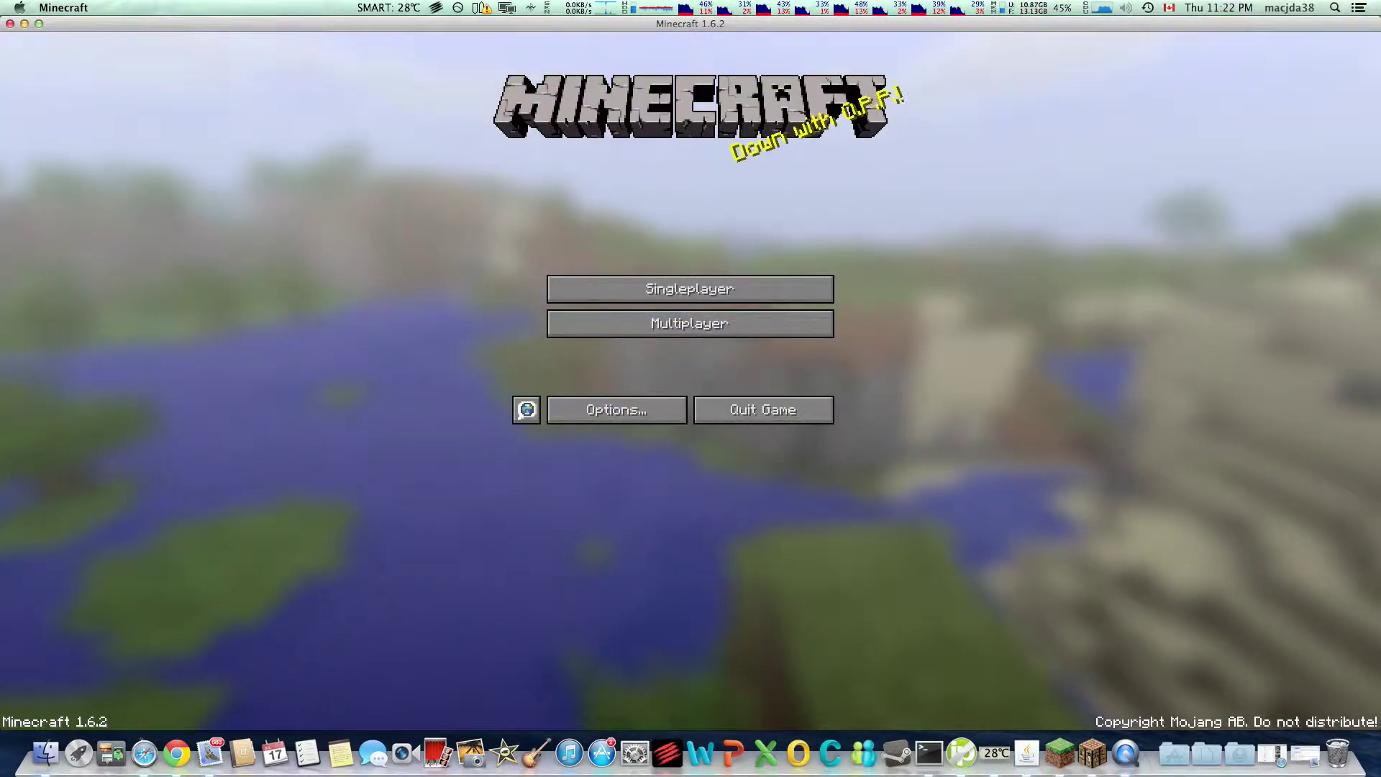
pyautogui.press('F11')
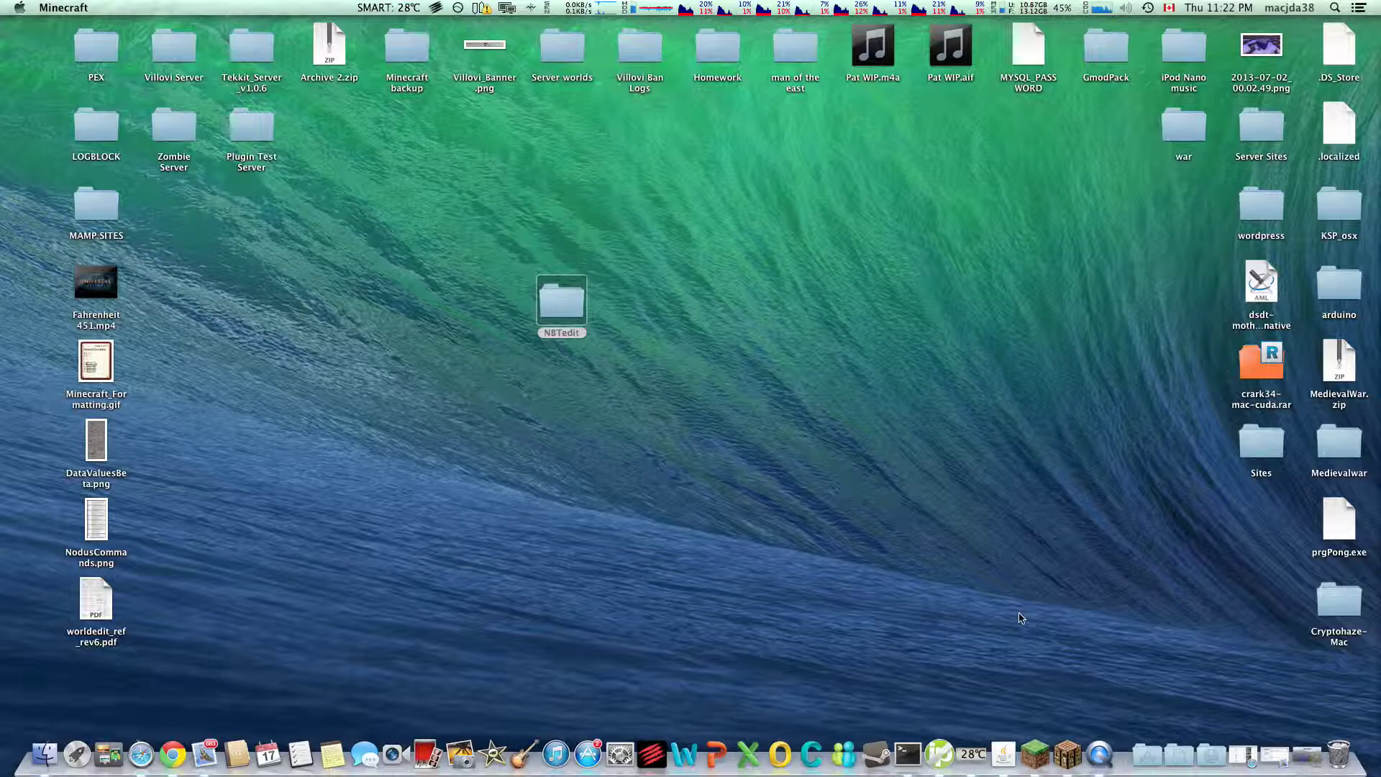
pyautogui.click(1203, 747)
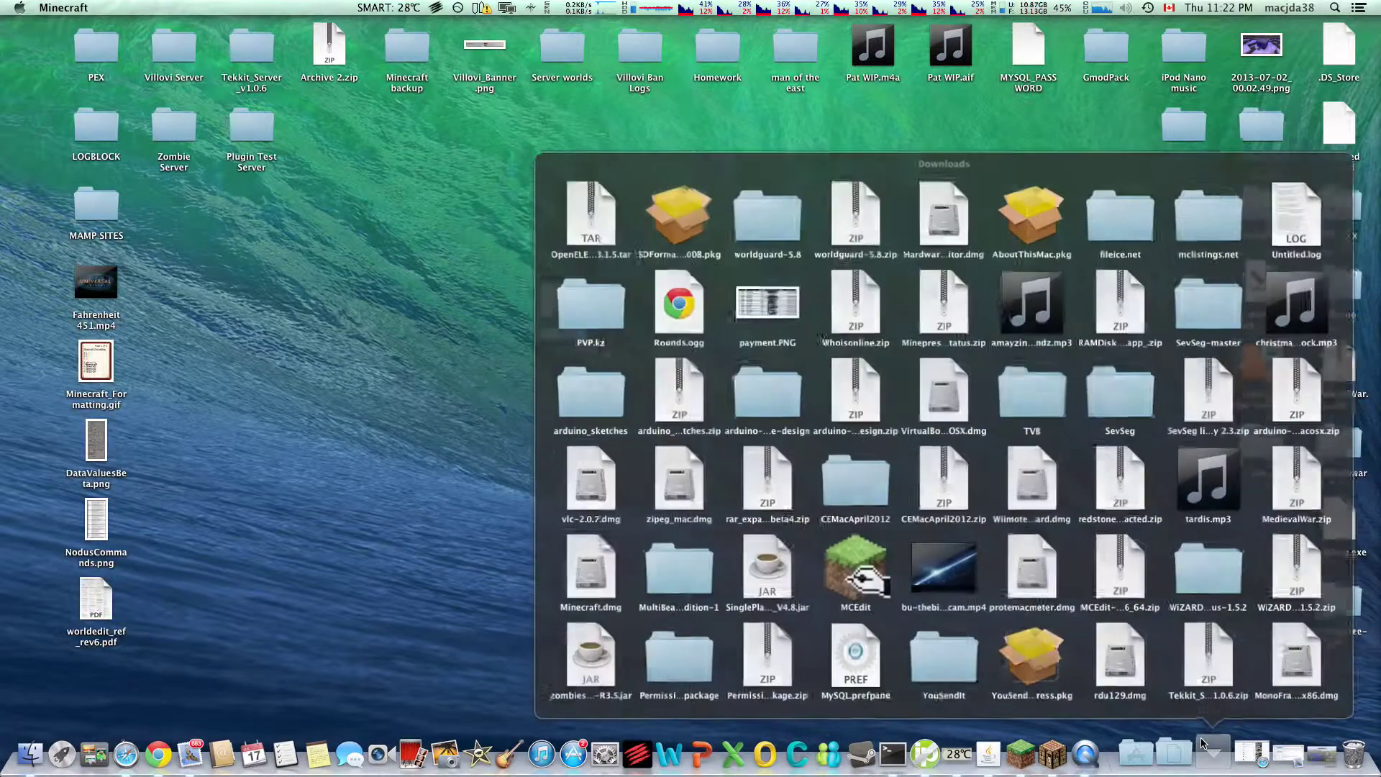
pyautogui.scroll(-3, 861, 288)
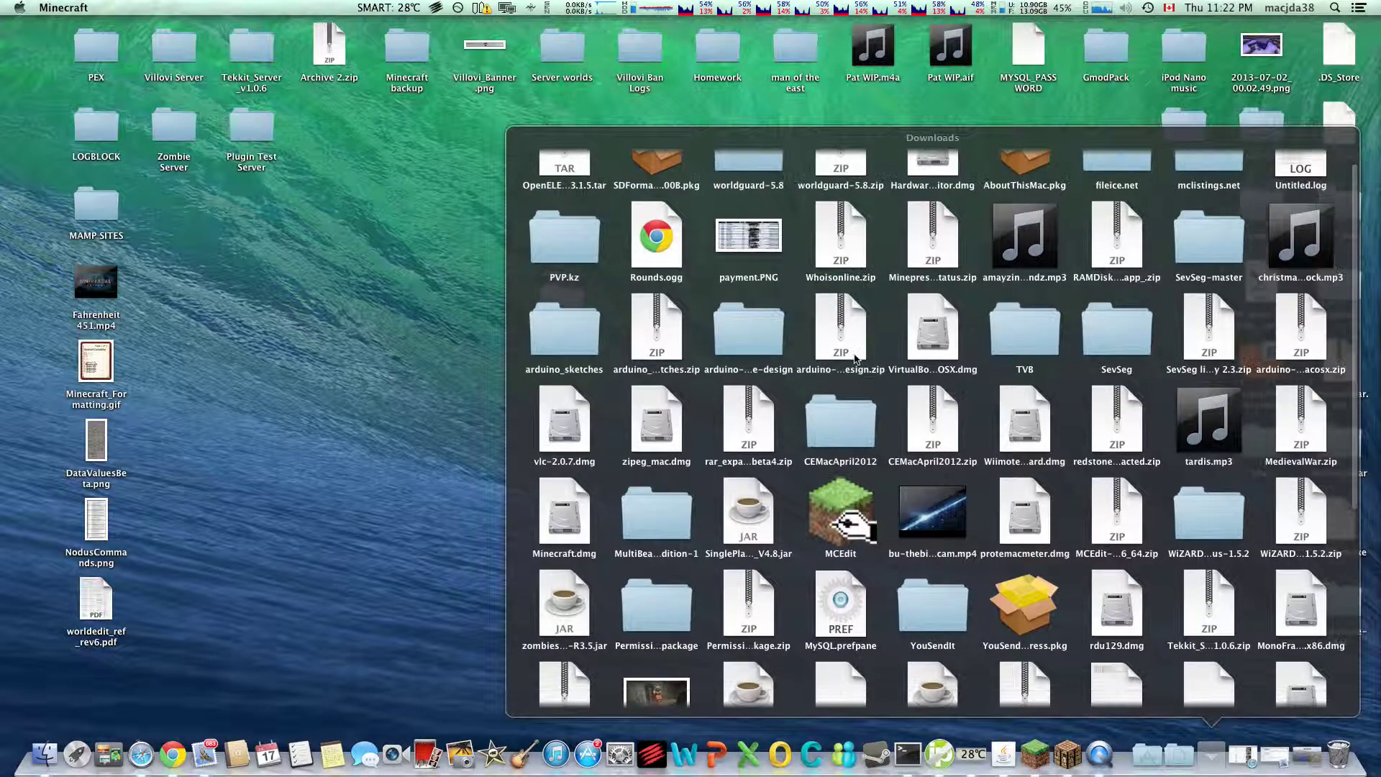
pyautogui.scroll(-2, 857, 359)
pyautogui.scroll(5, 543, 347)
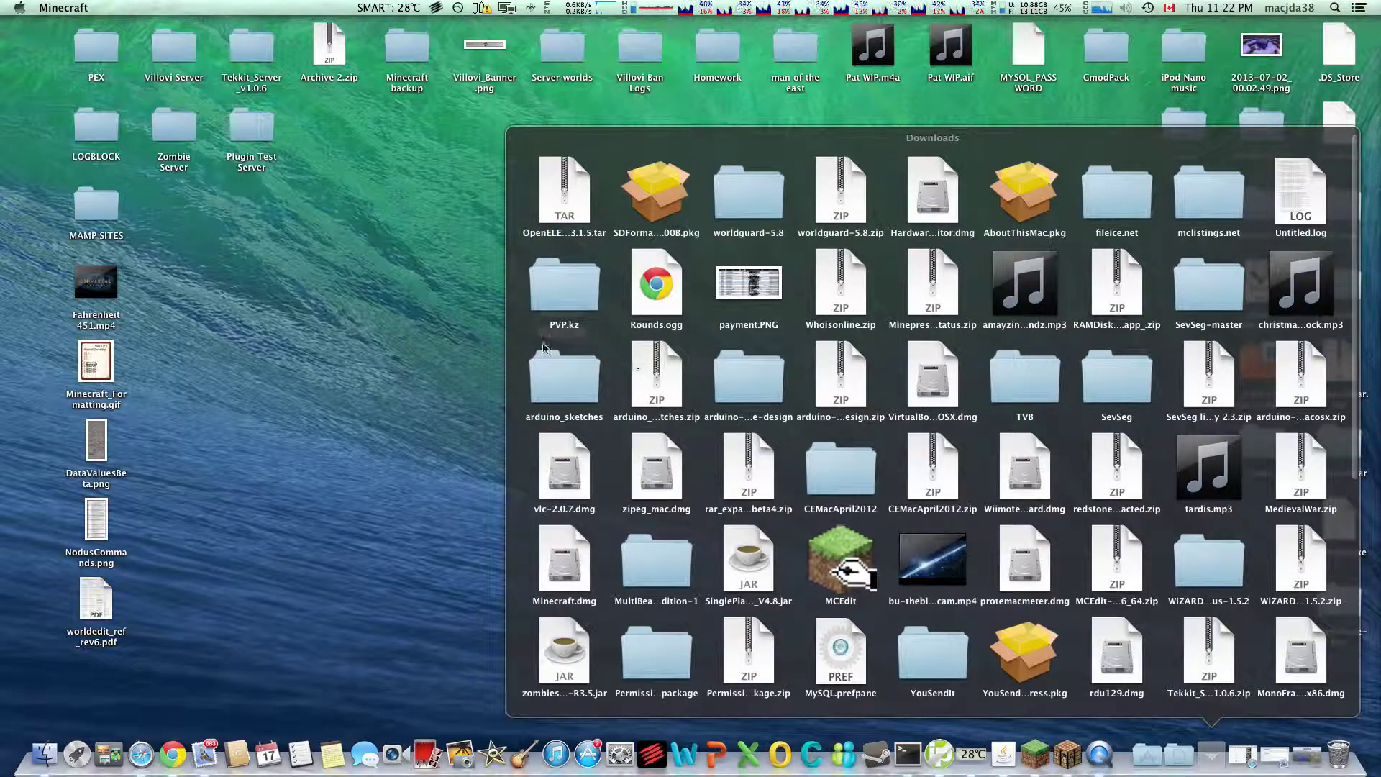
pyautogui.click(401, 318)
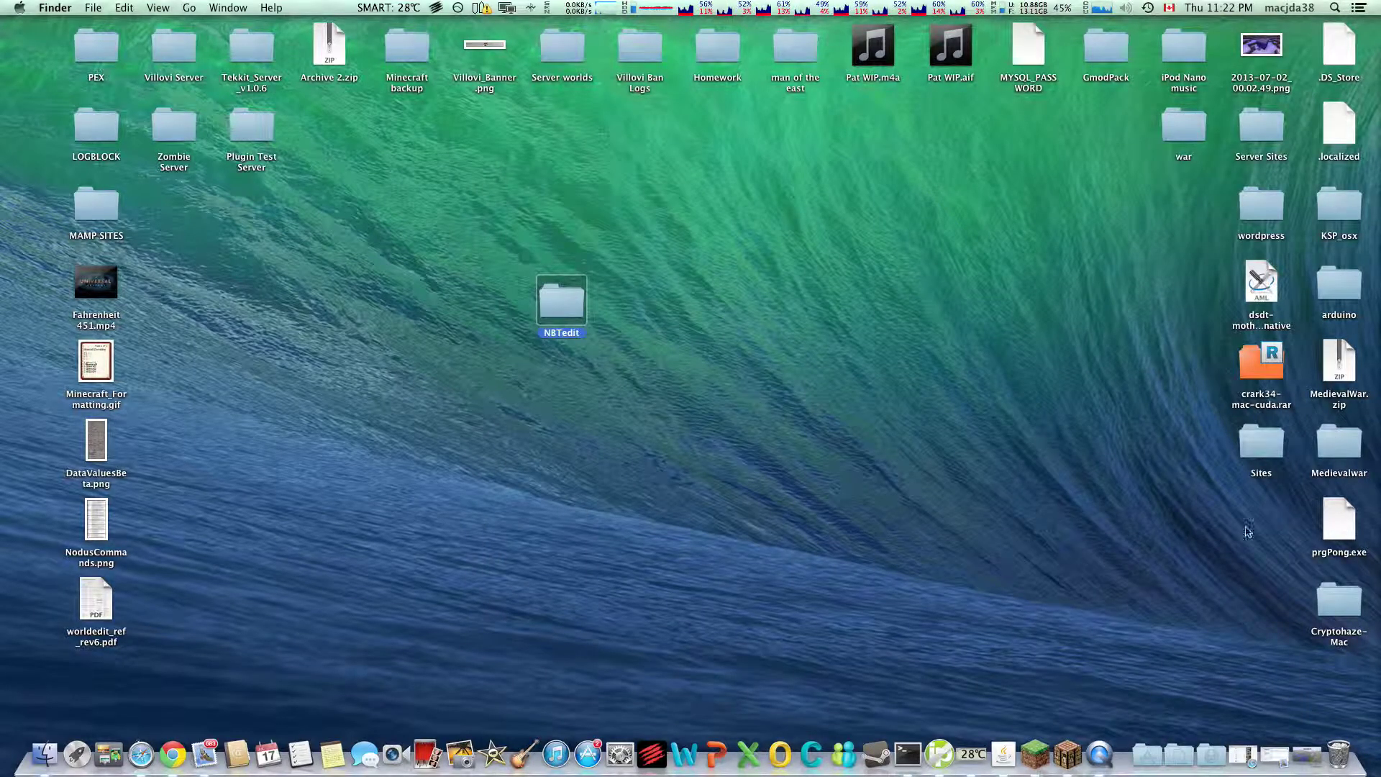
# Open the NBTedit folder on the desktop and switch to a new Terminal window with the Pro settings
pyautogui.doubleClick(552, 293)
pyautogui.click(1167, 752)
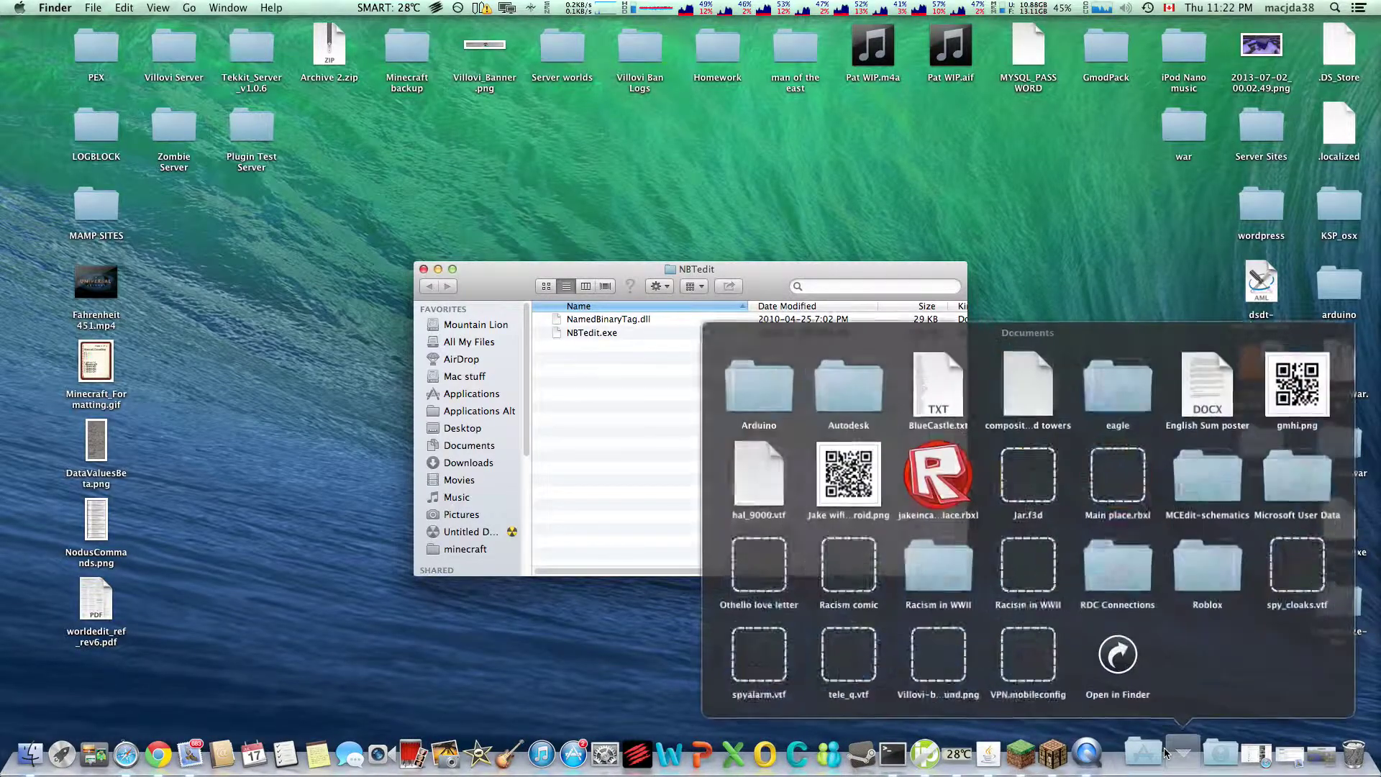
pyautogui.click(1143, 752)
pyautogui.scroll(-10, 1087, 648)
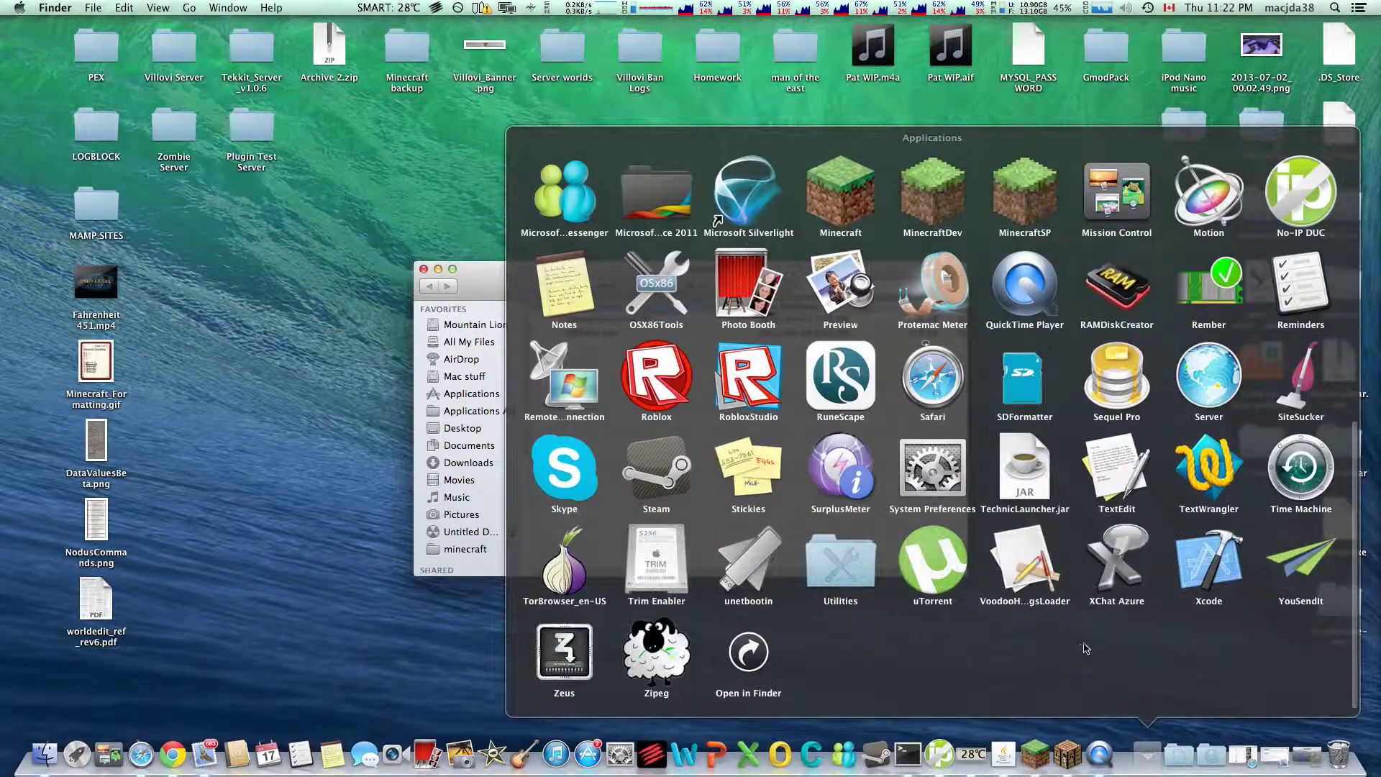
pyautogui.click(872, 576)
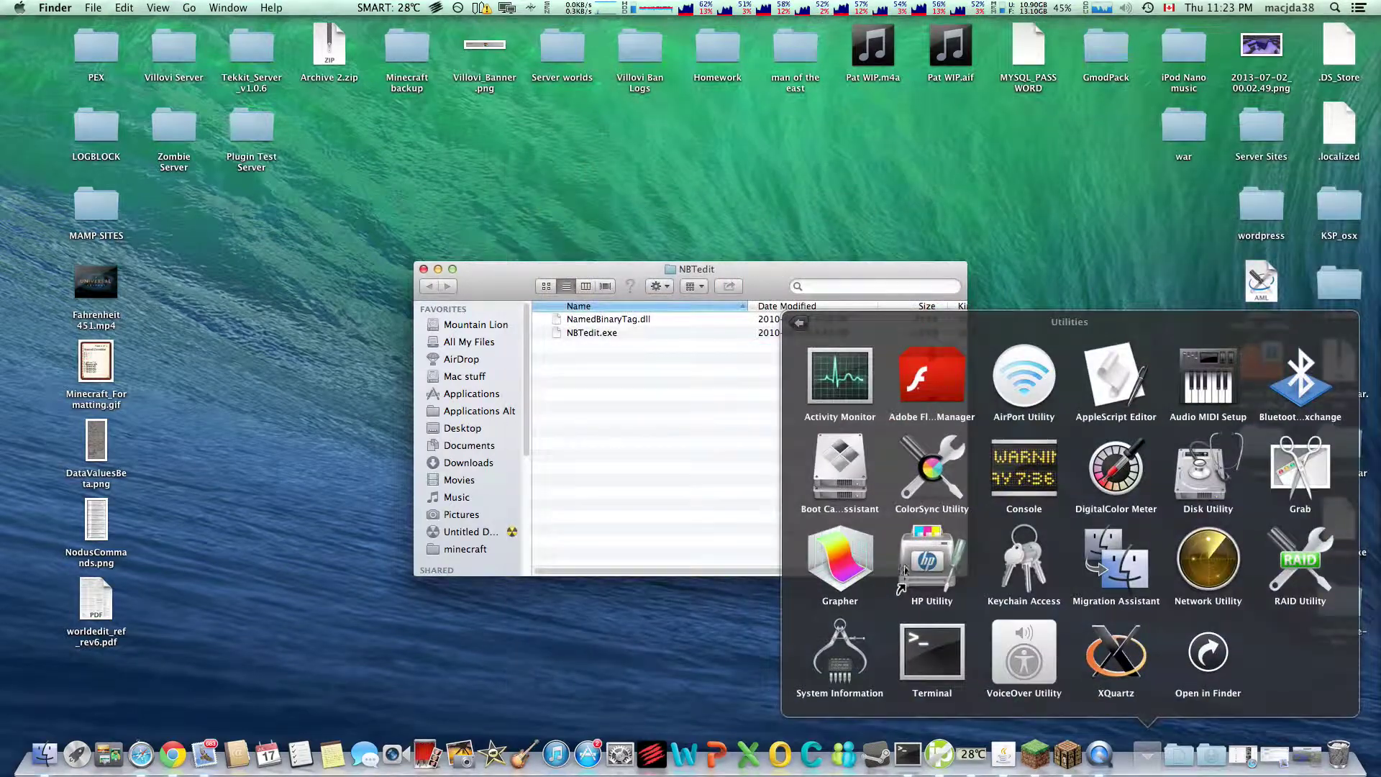
pyautogui.click(960, 669)
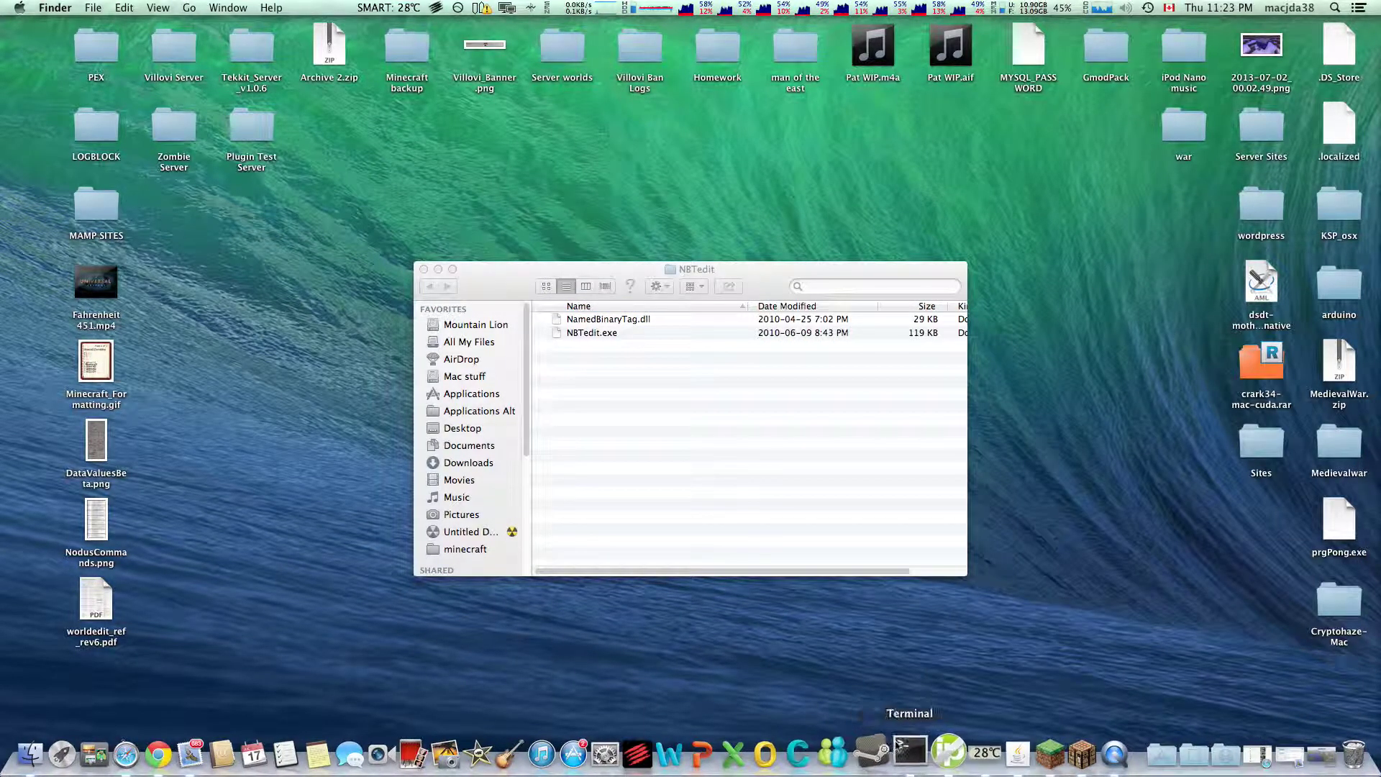
pyautogui.rightClick(899, 747)
pyautogui.moveTo(1039, 607)
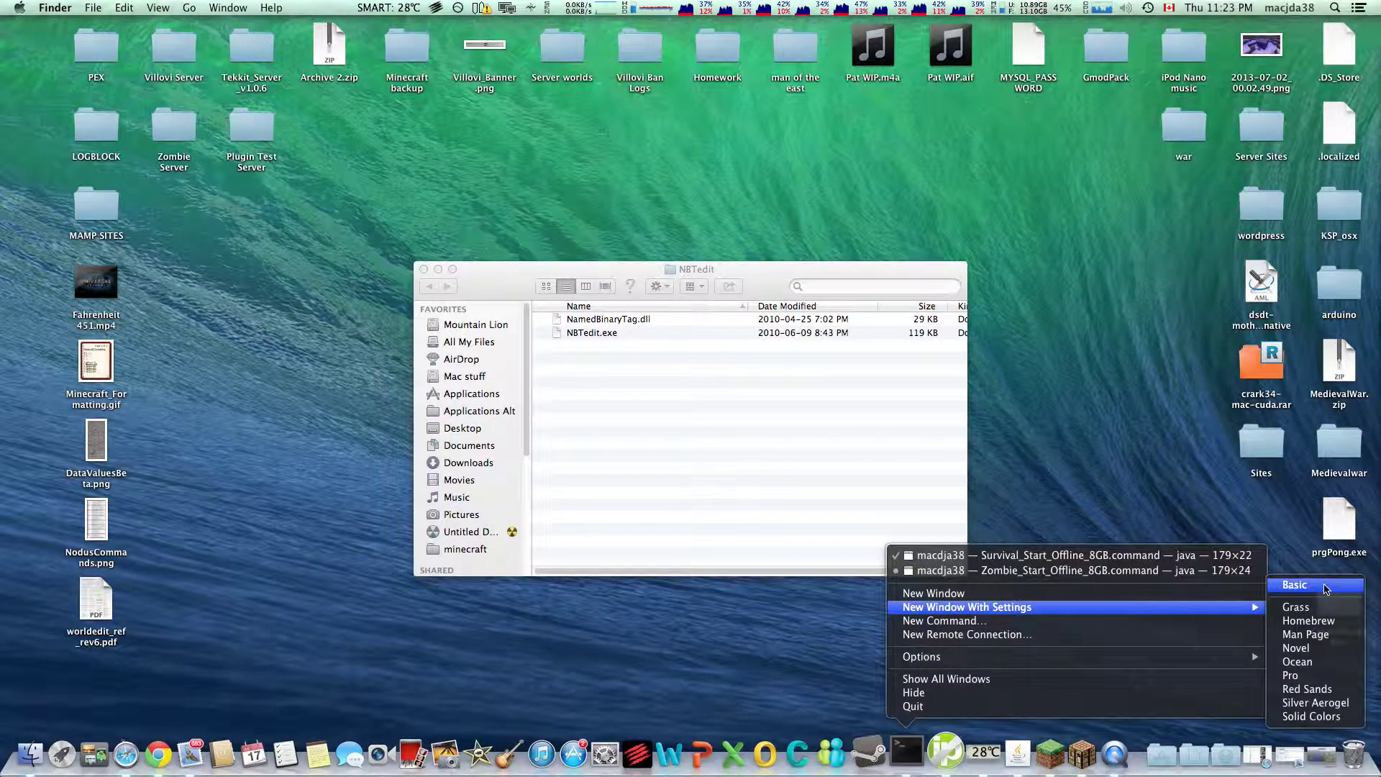
pyautogui.click(1295, 677)
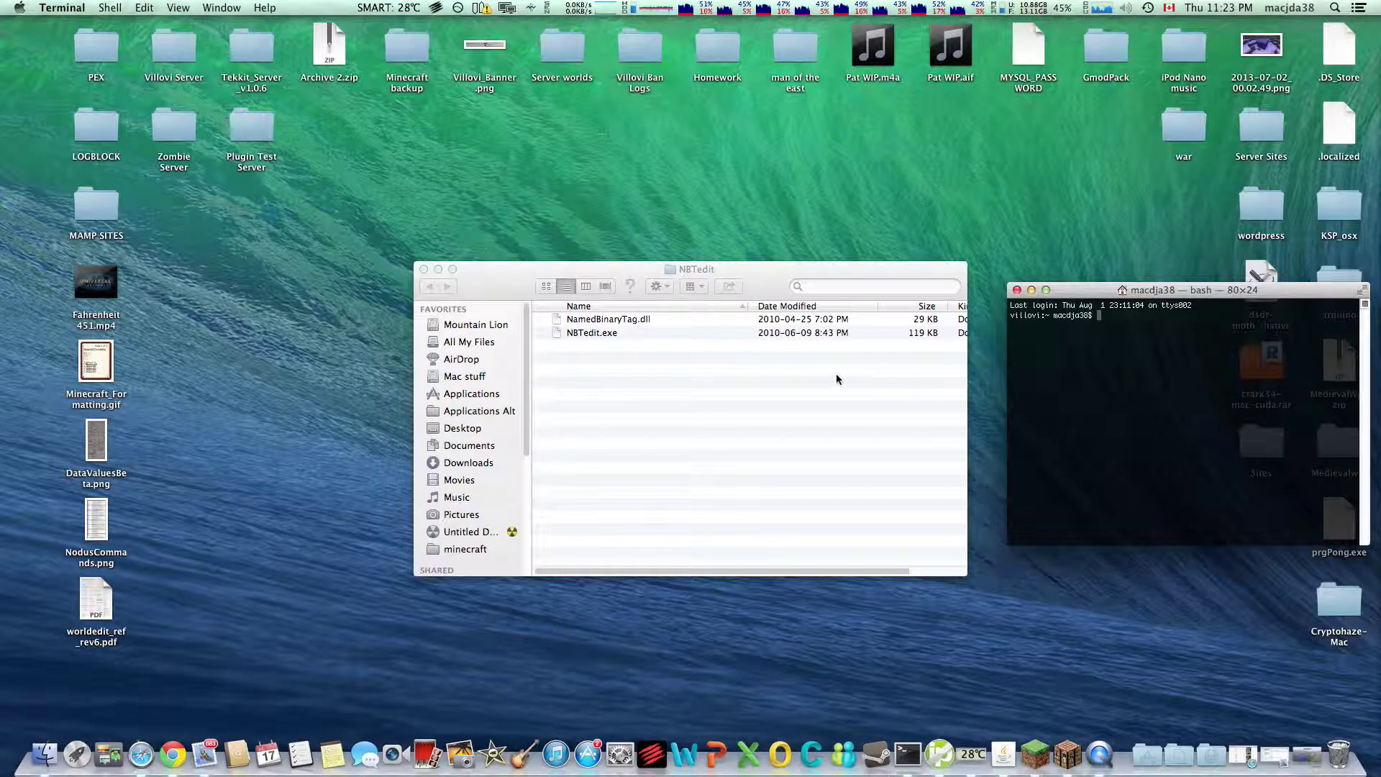
# Launch NBTedit.exe from the desktop's NBTedit folder with the mono command in Terminal
pyautogui.write('mono')
pyautogui.moveTo(584, 334); pyautogui.dragTo(1202, 311)
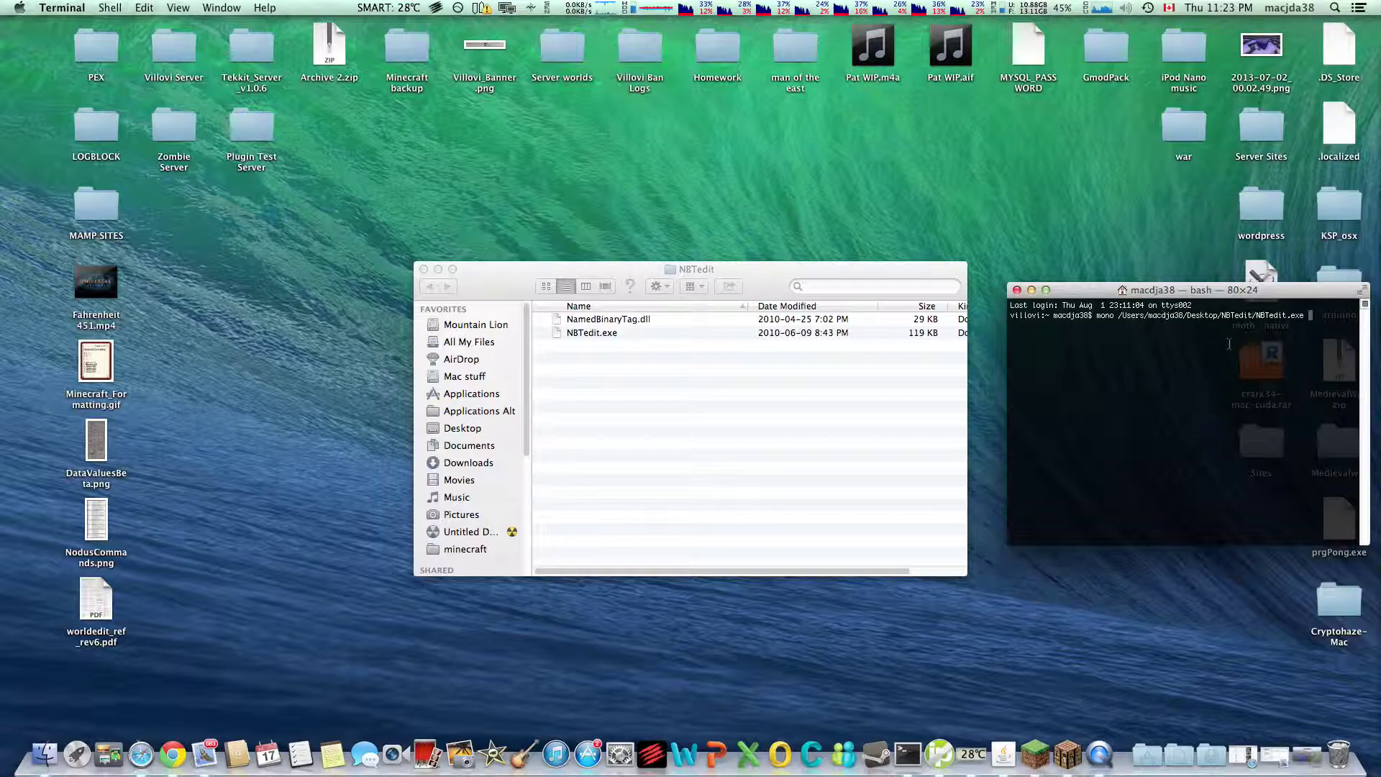
pyautogui.press('Return')
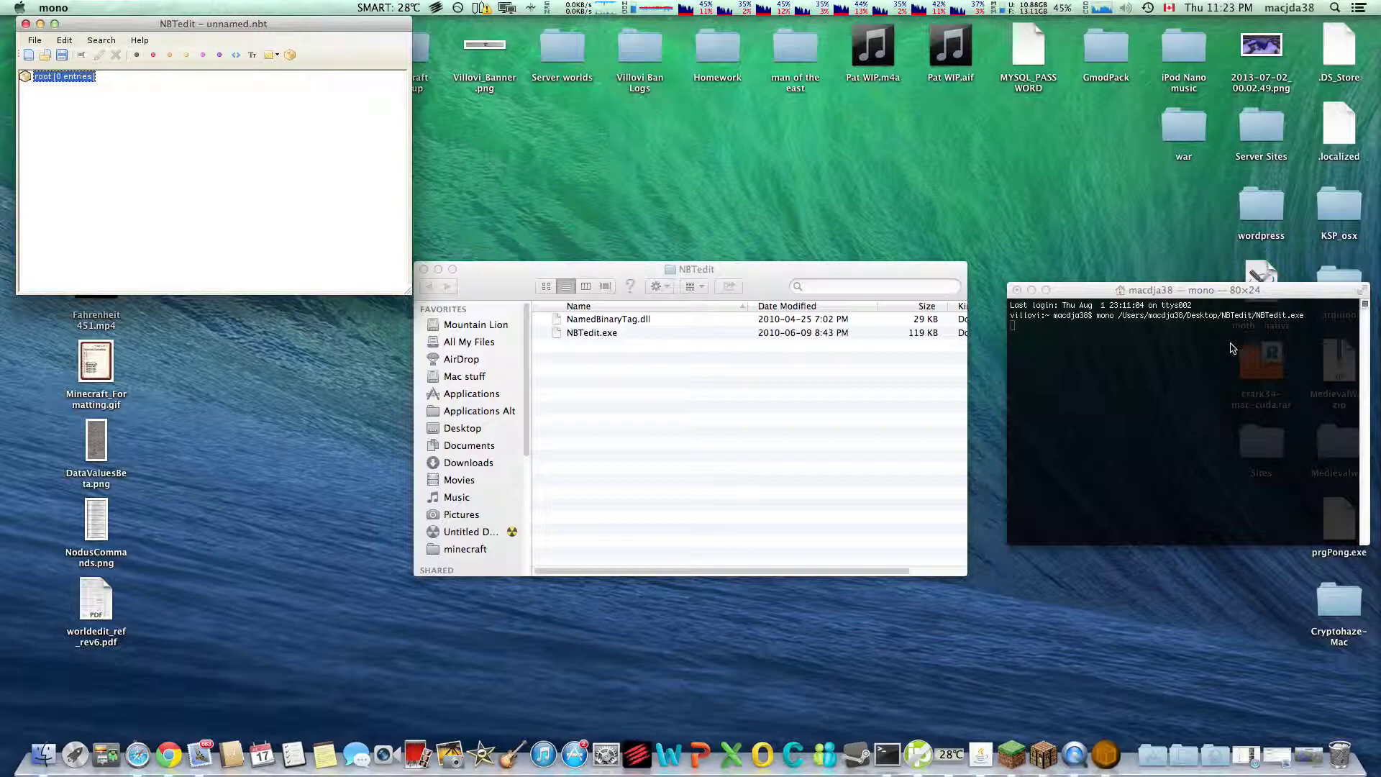
# Open the level.dat file from the Minecraft world's save folder in NBTedit
pyautogui.click(36, 41)
pyautogui.click(61, 77)
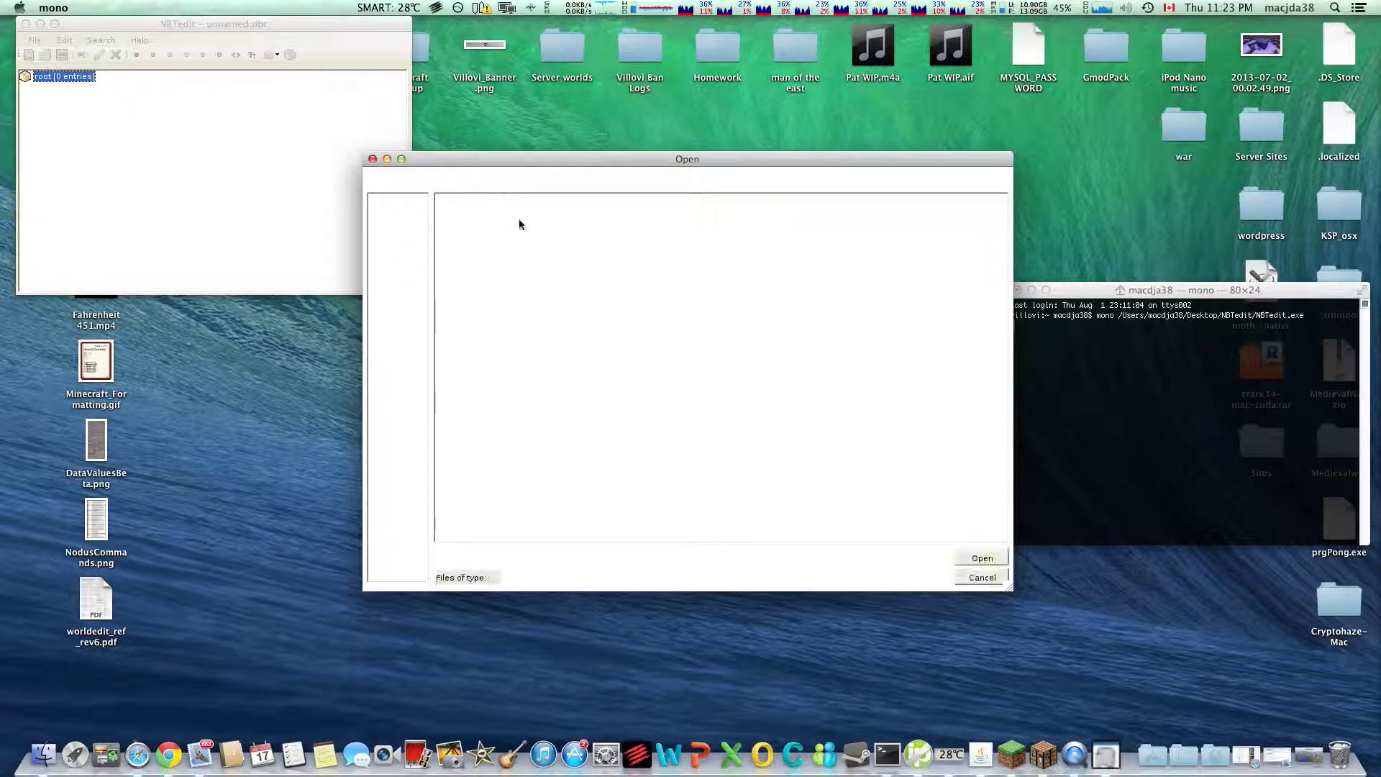
pyautogui.click(480, 291)
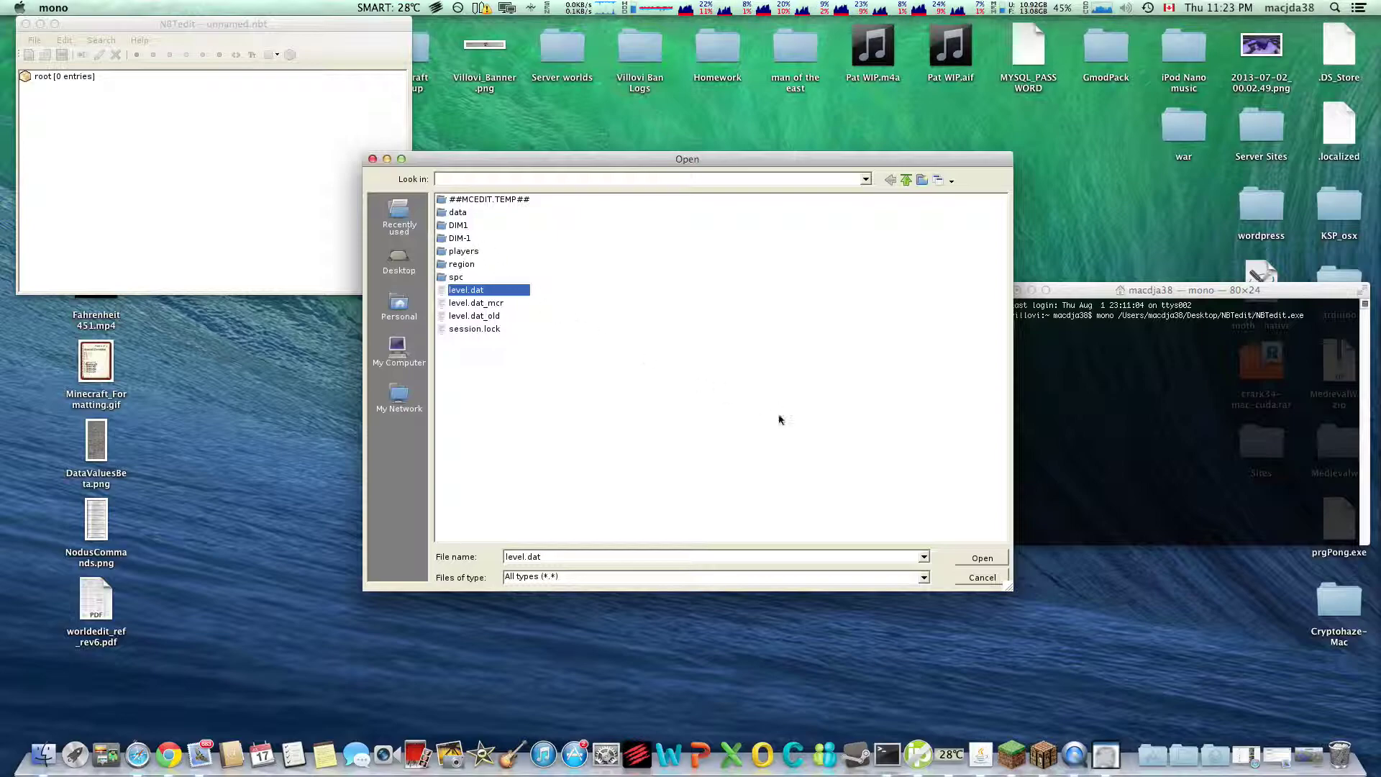
pyautogui.click(991, 561)
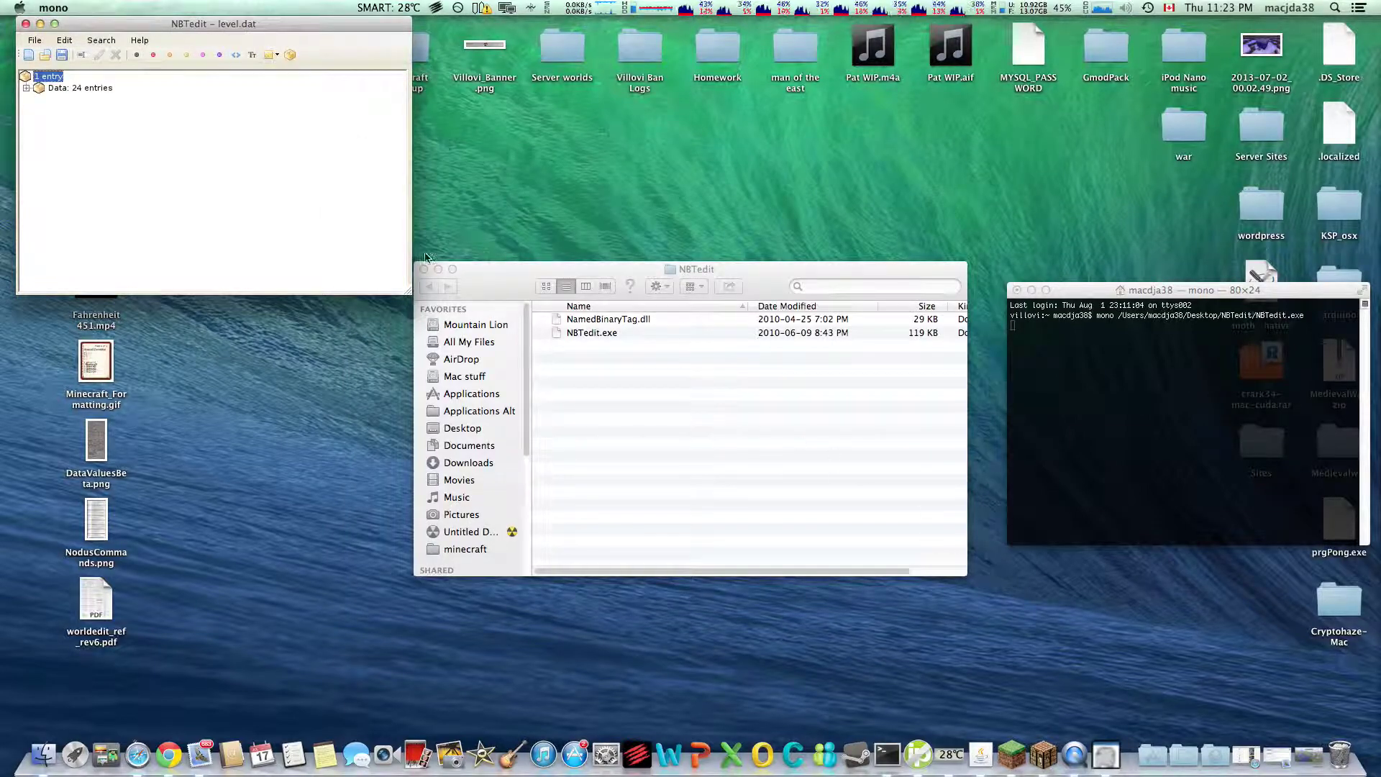
# Expand the Data compound and examine the world settings it holds, selecting the allowCommands tag
pyautogui.click(26, 88)
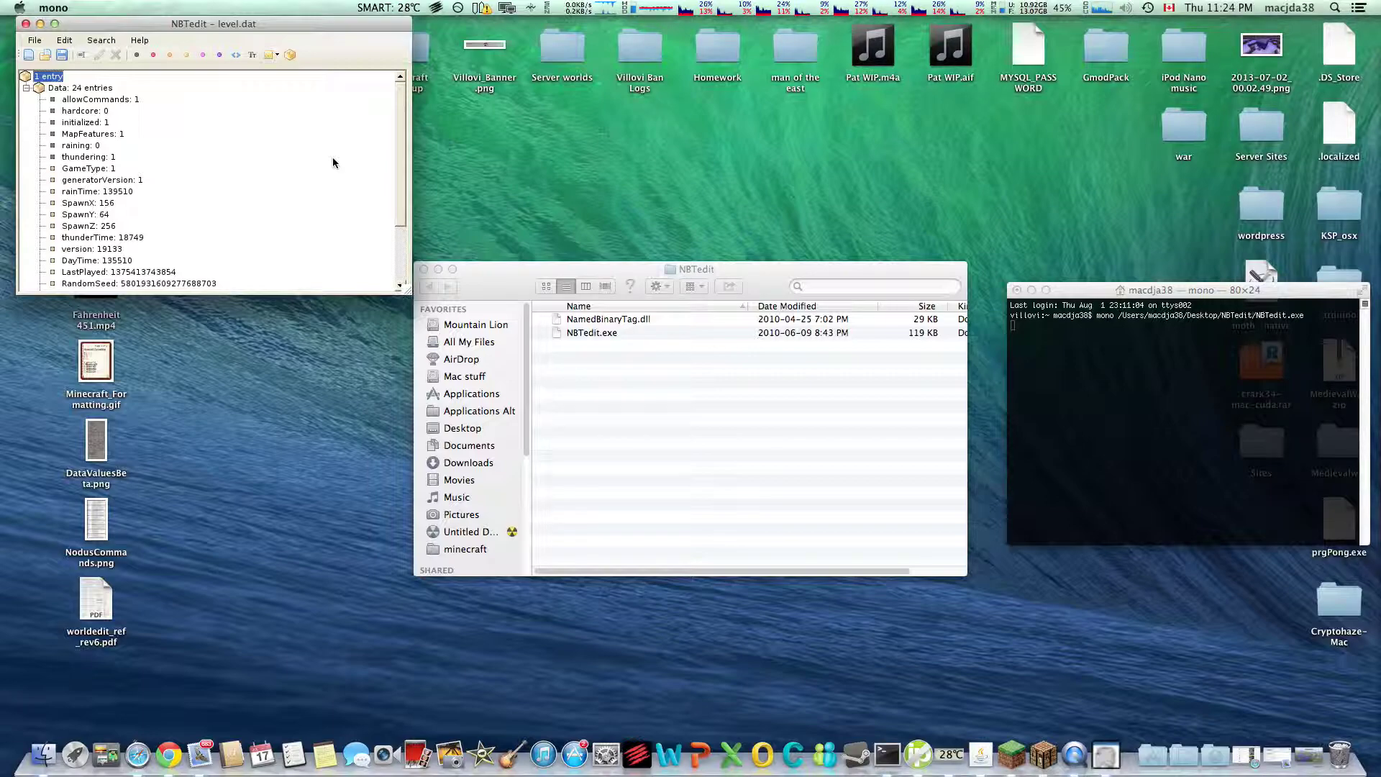
pyautogui.scroll(-3, 333, 163)
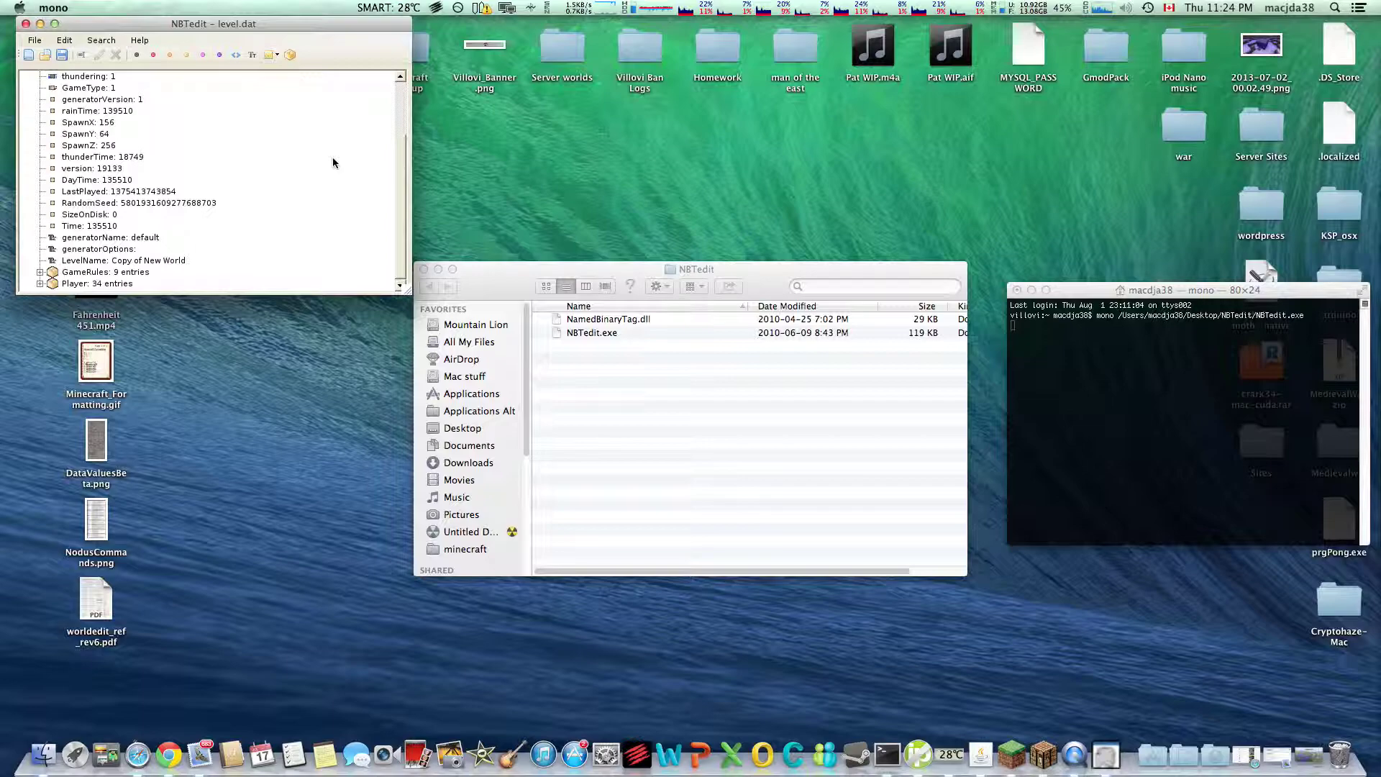
pyautogui.scroll(3, 333, 162)
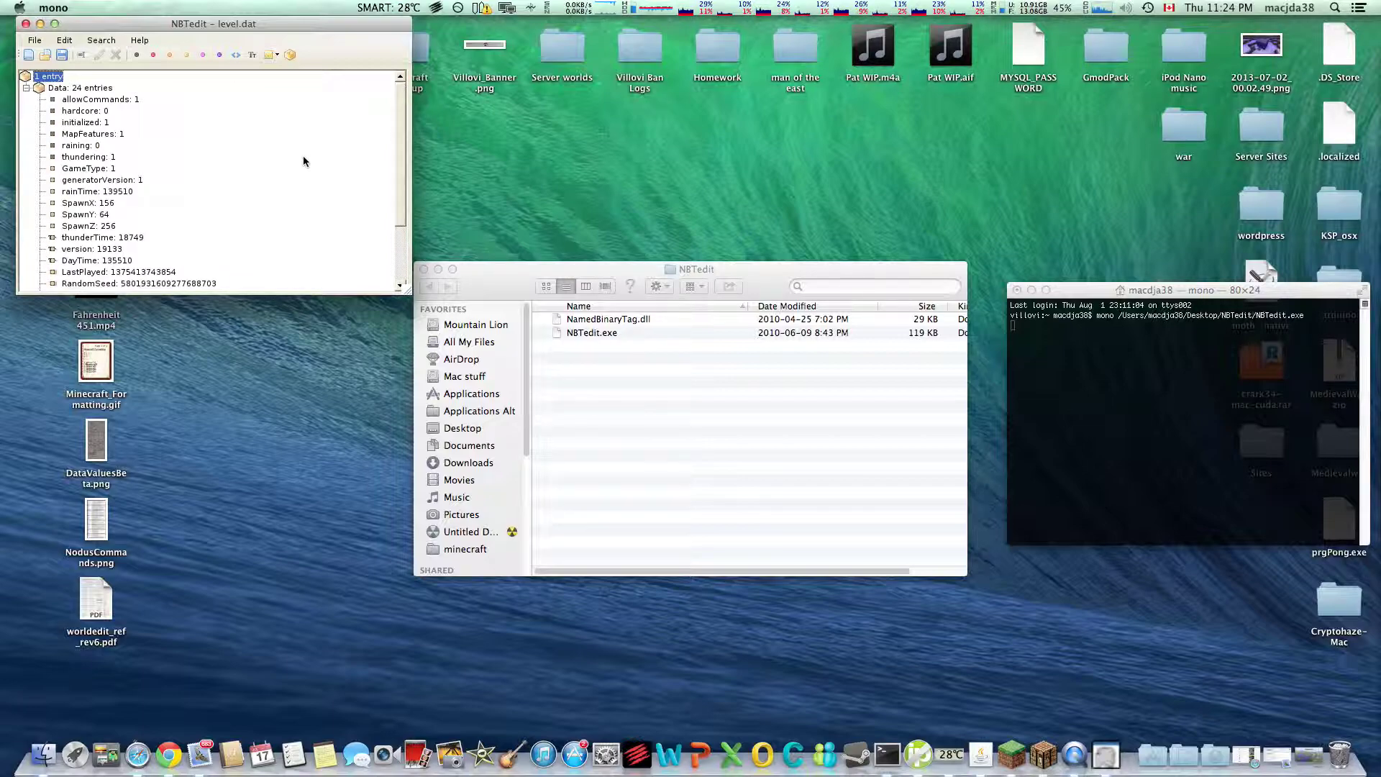
pyautogui.scroll(-3, 304, 162)
pyautogui.scroll(3, 72, 121)
pyautogui.scroll(-1, 128, 124)
pyautogui.scroll(1, 130, 117)
pyautogui.click(125, 101)
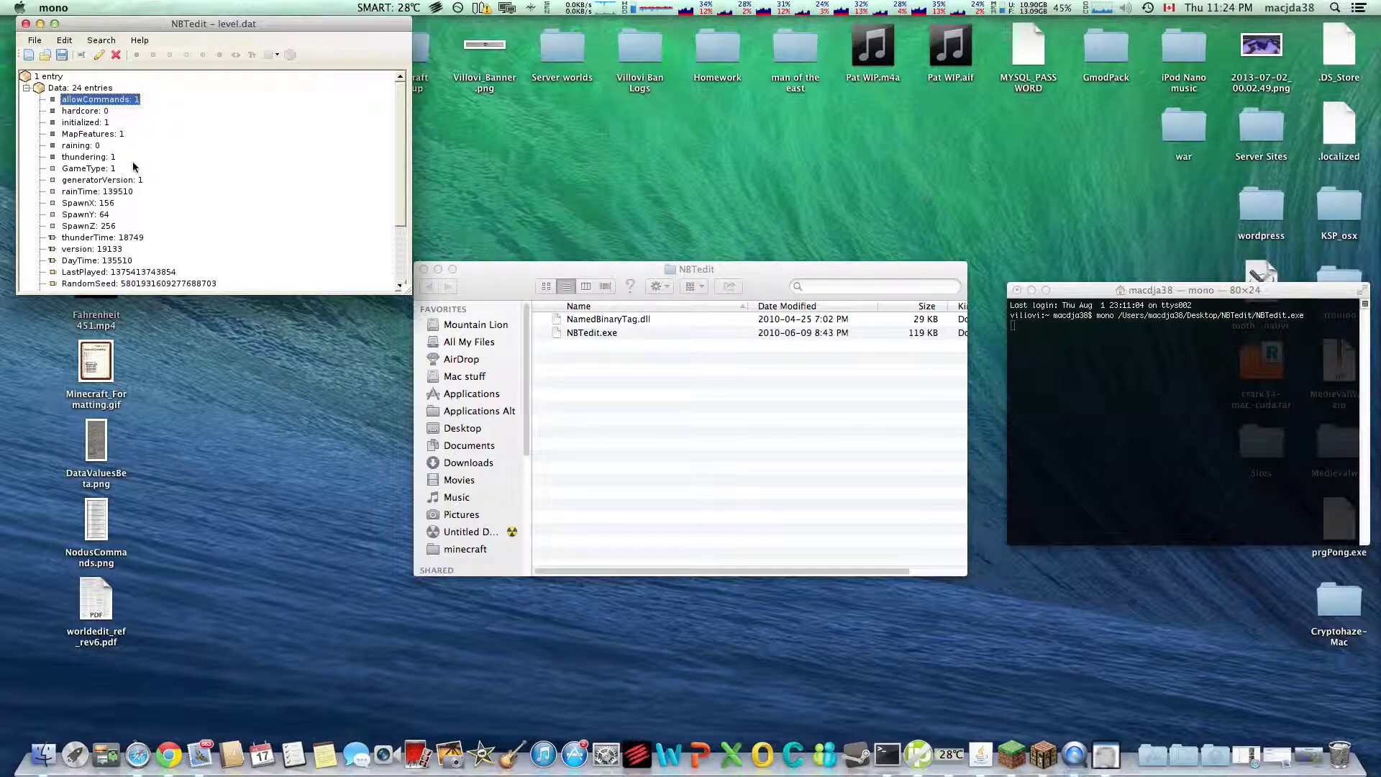
# Expand the Player compound and look through its health, food, game type and experience tags
pyautogui.scroll(-3, 132, 166)
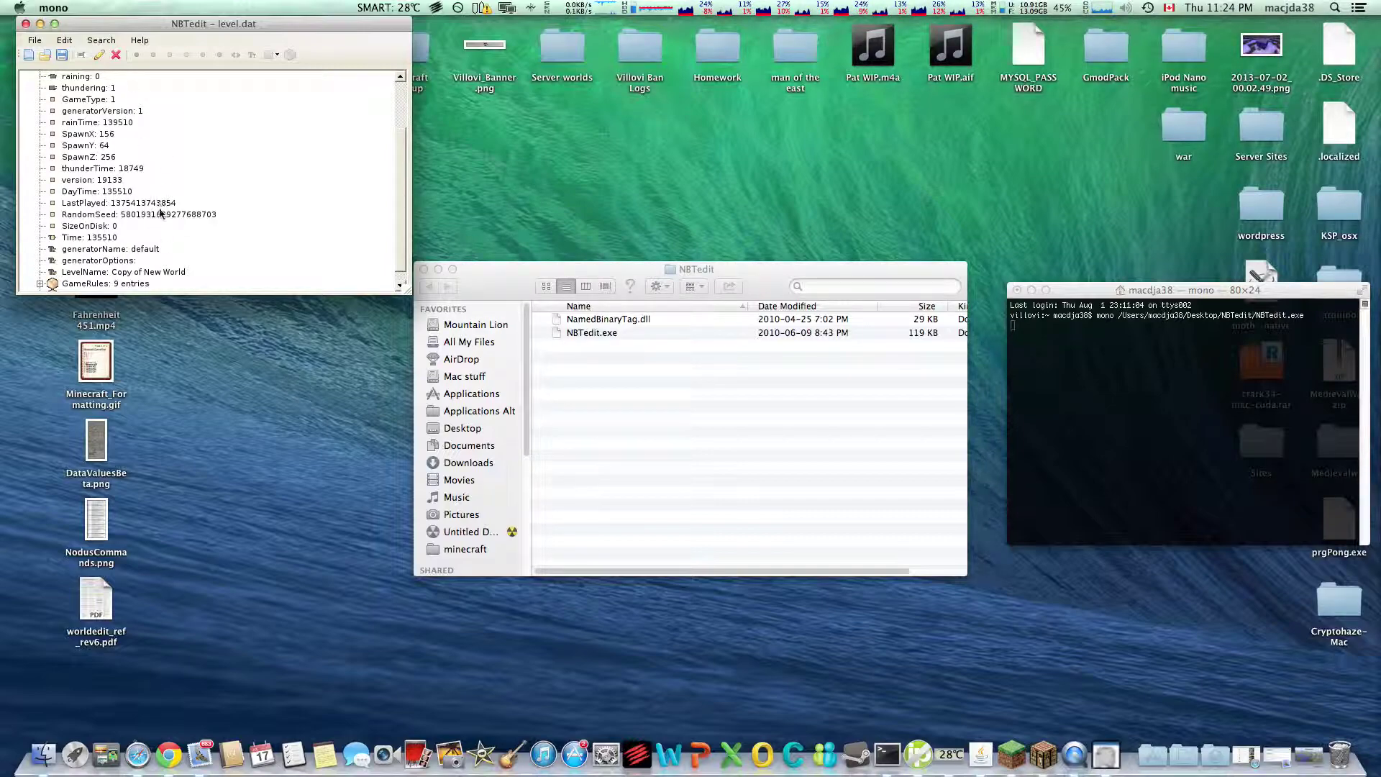
pyautogui.scroll(-1, 161, 215)
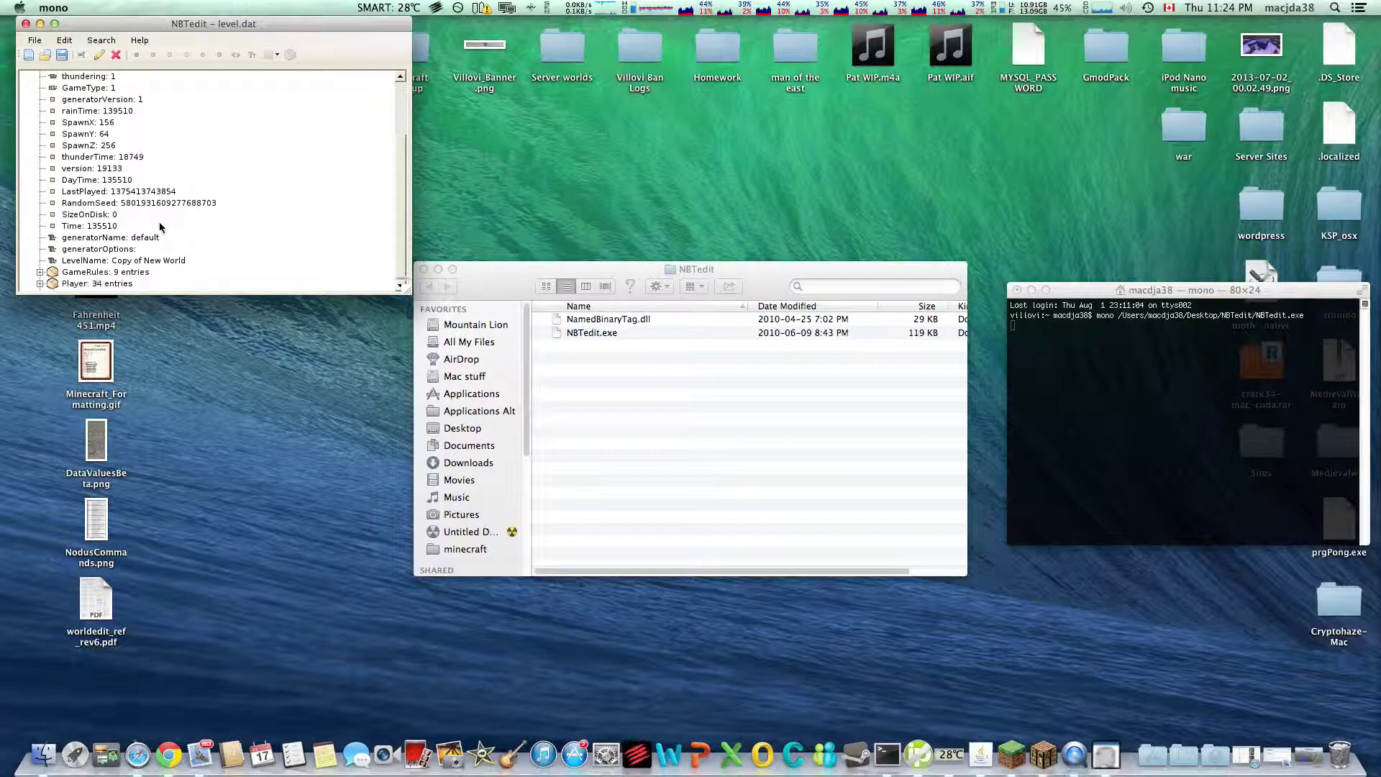
pyautogui.click(40, 284)
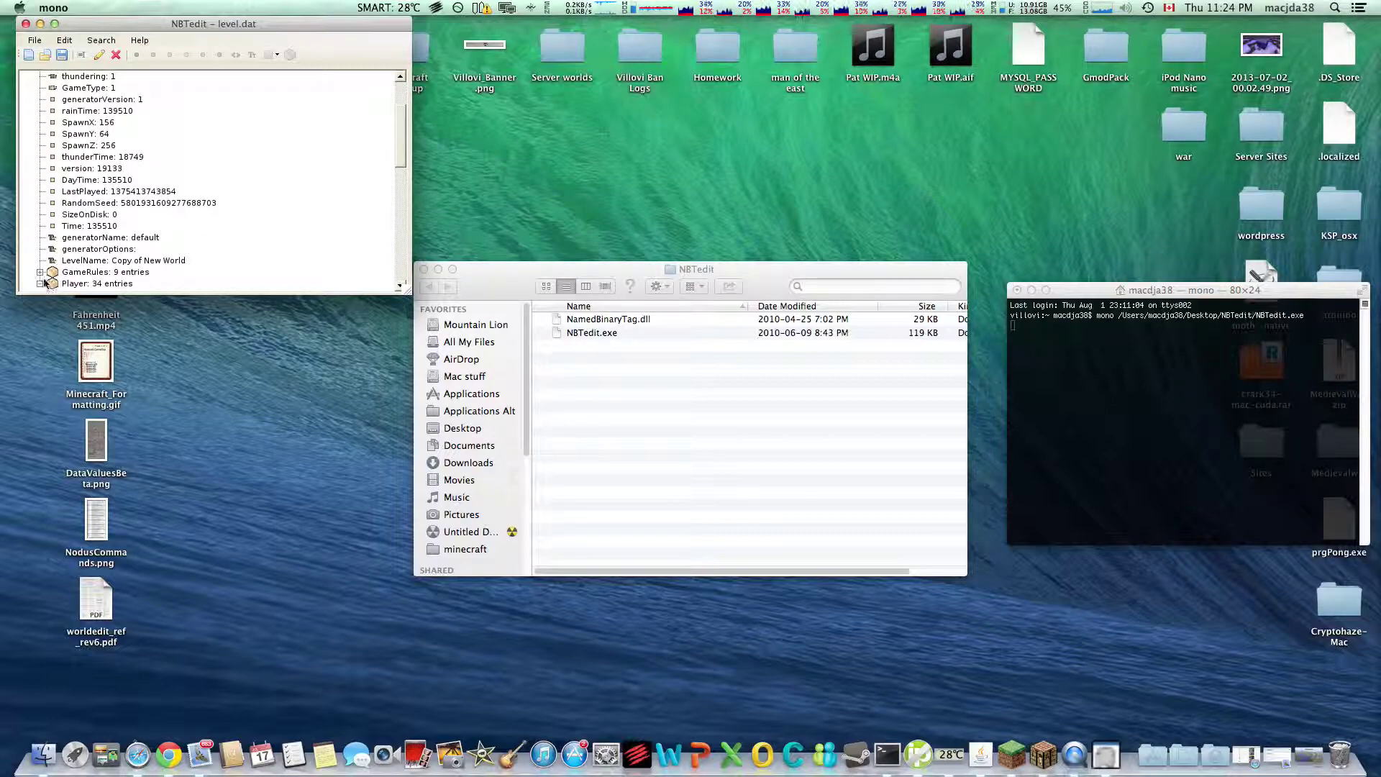
pyautogui.scroll(-3, 79, 266)
pyautogui.scroll(-2, 109, 181)
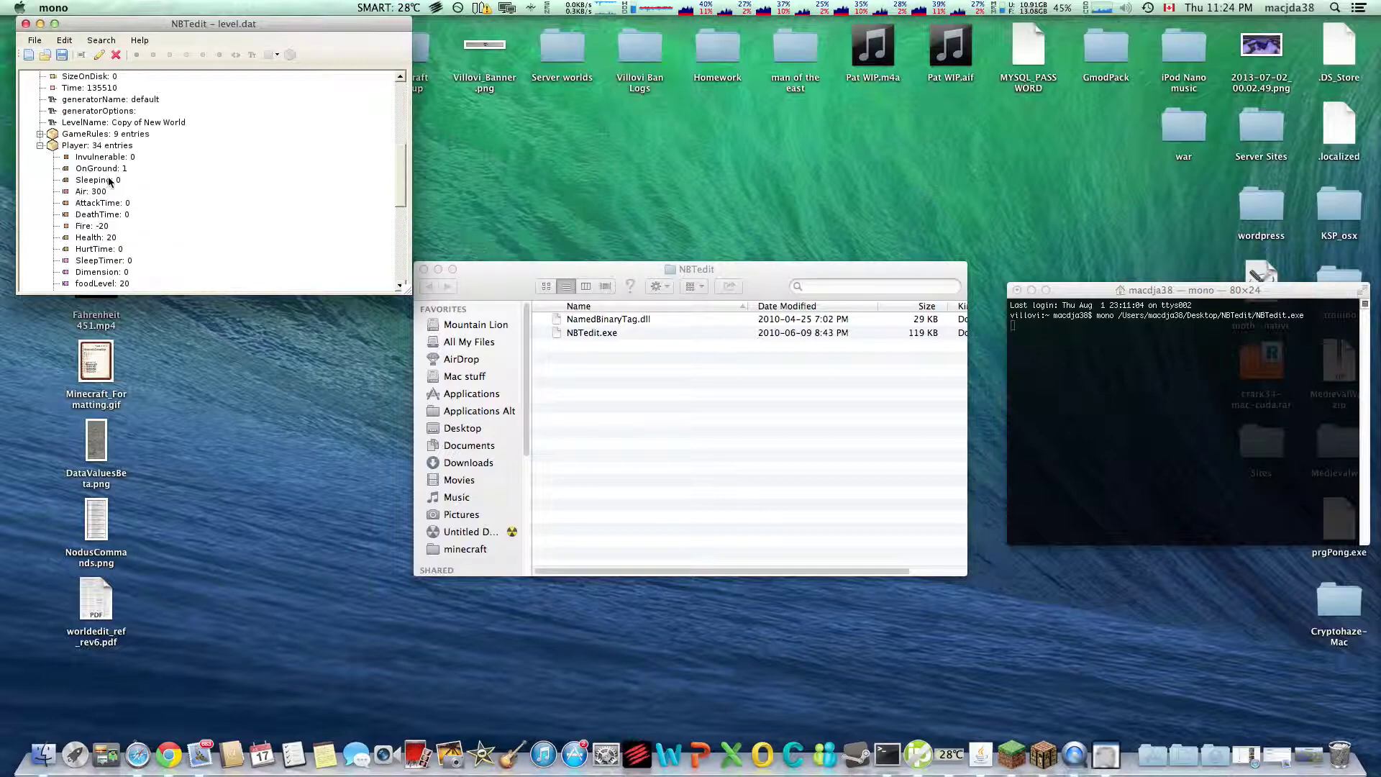
pyautogui.scroll(-5, 110, 181)
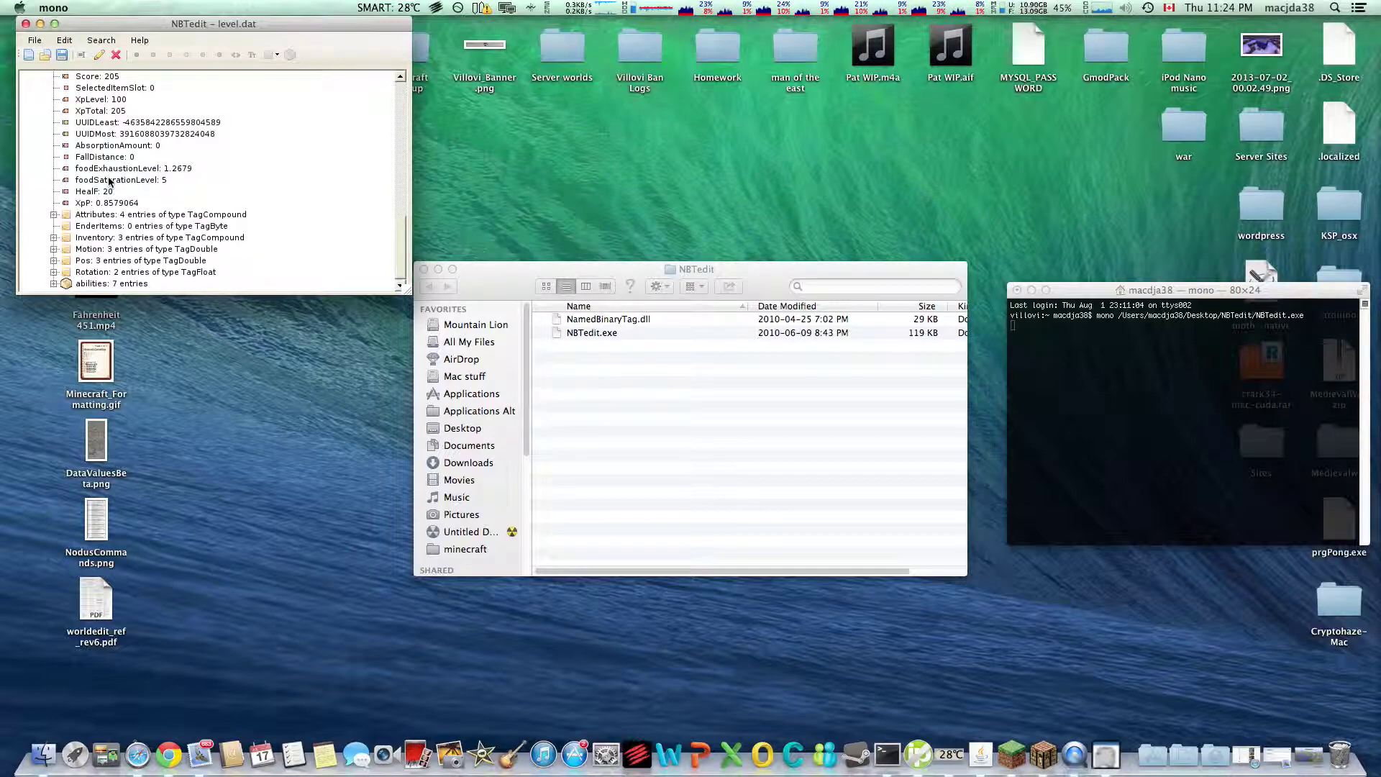
pyautogui.scroll(3, 109, 194)
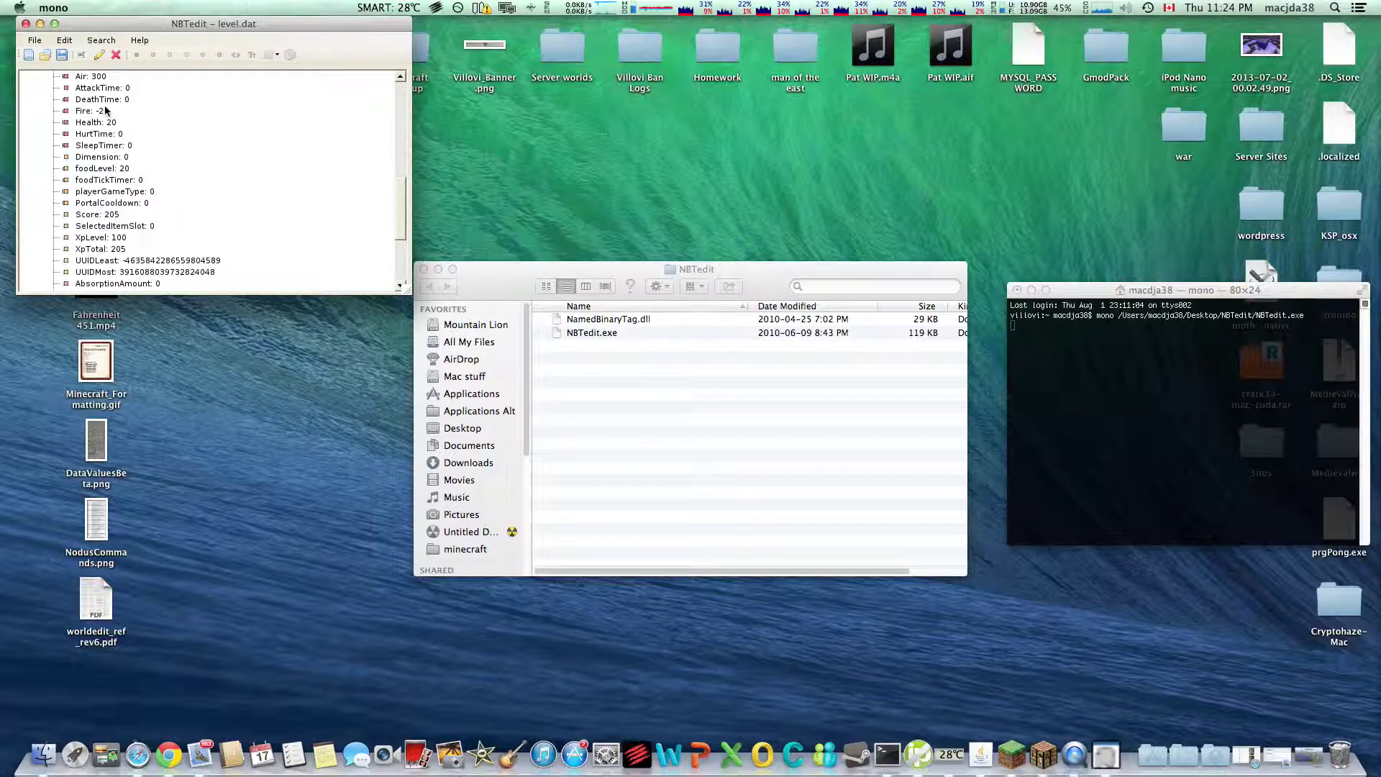
# Look through the remaining Player tags, expanding the Pos list to view the player's coordinates and collapsing it
pyautogui.scroll(4, 108, 203)
pyautogui.scroll(-8, 94, 237)
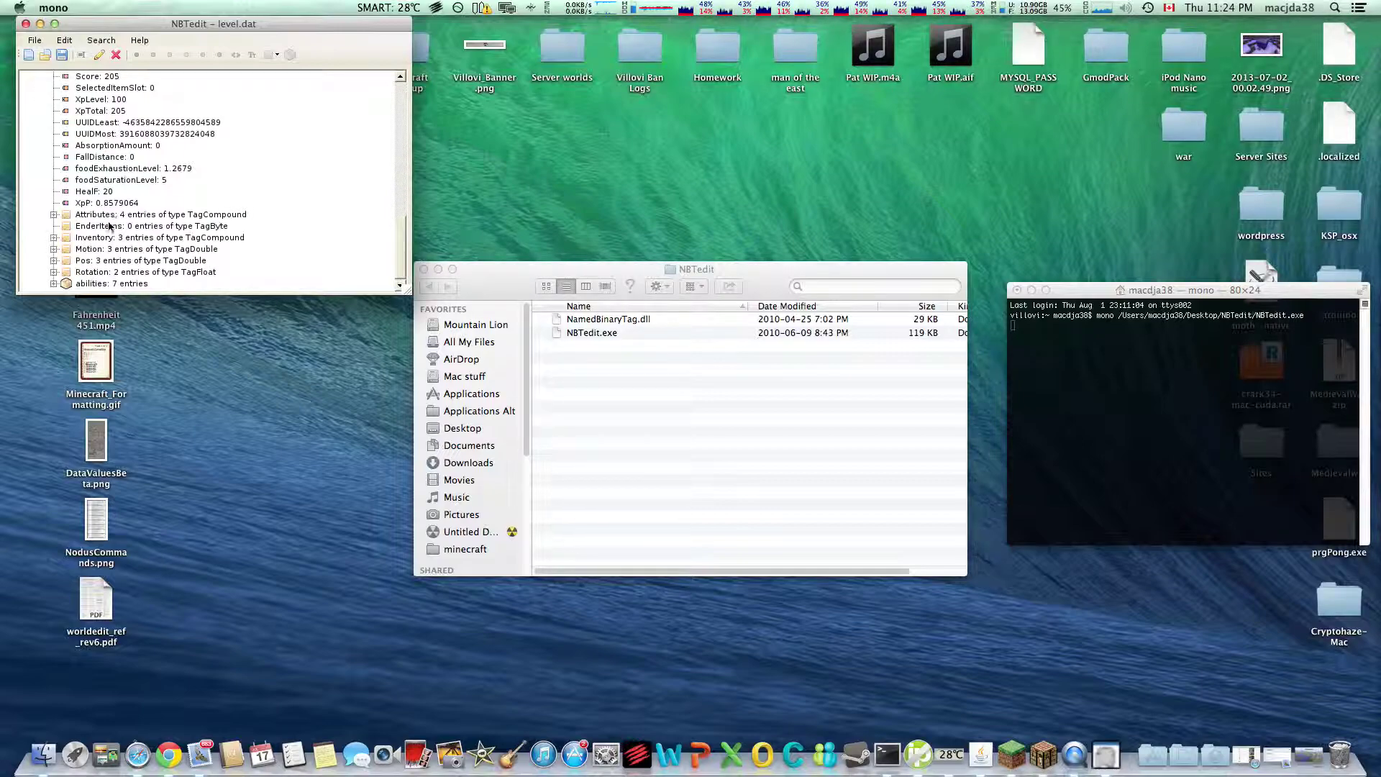
pyautogui.click(53, 261)
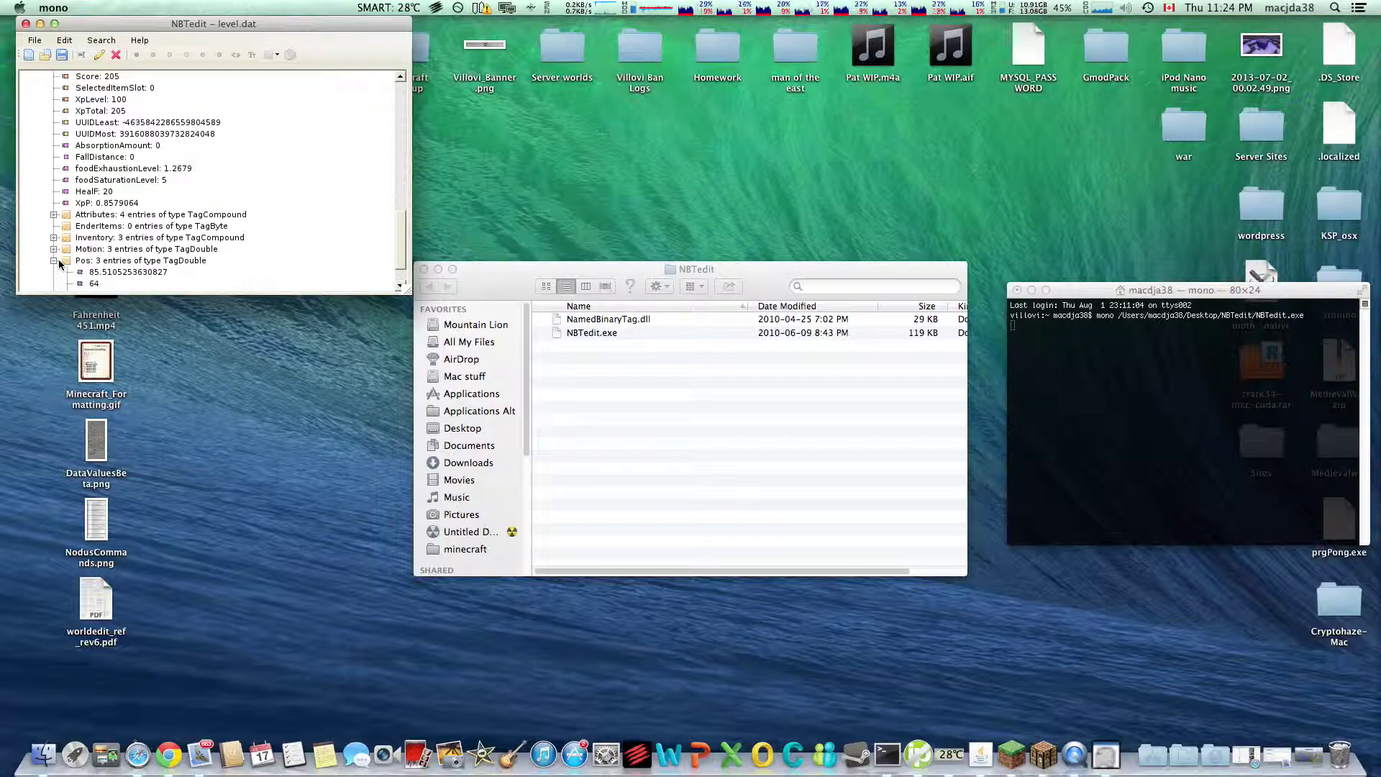
pyautogui.scroll(-1, 59, 259)
pyautogui.scroll(1, 51, 227)
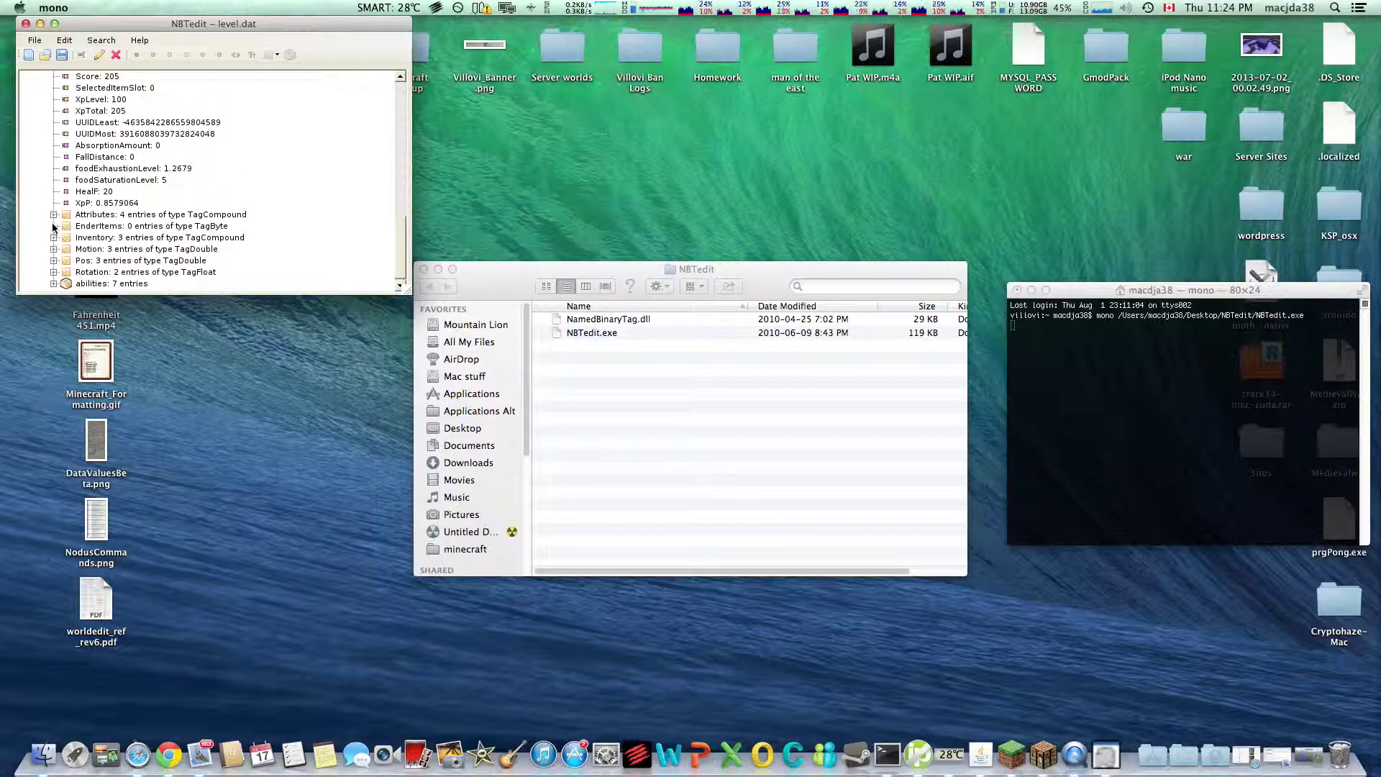
# Set the player's XpTotal to 0 and XpLevel to 1000
pyautogui.scroll(4, 75, 212)
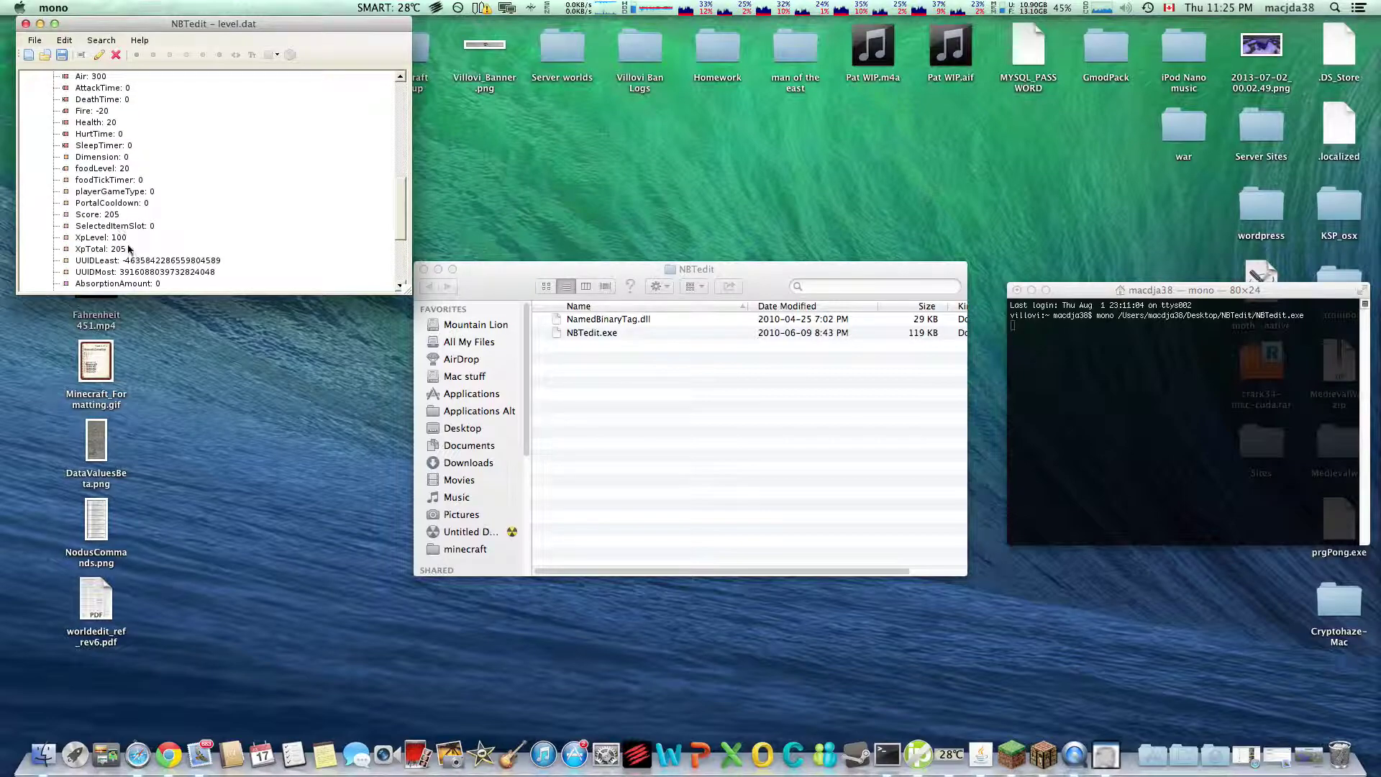
pyautogui.doubleClick(100, 249)
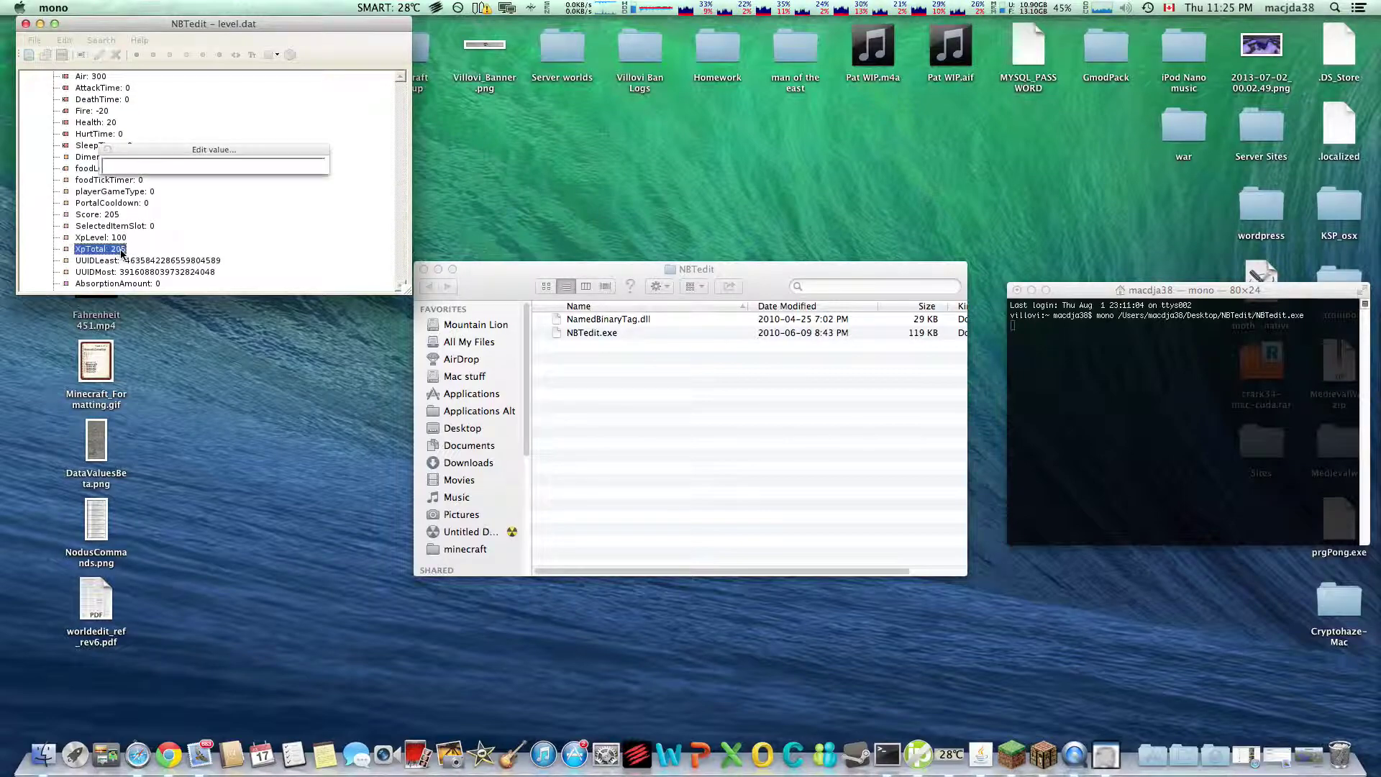
pyautogui.write('0')
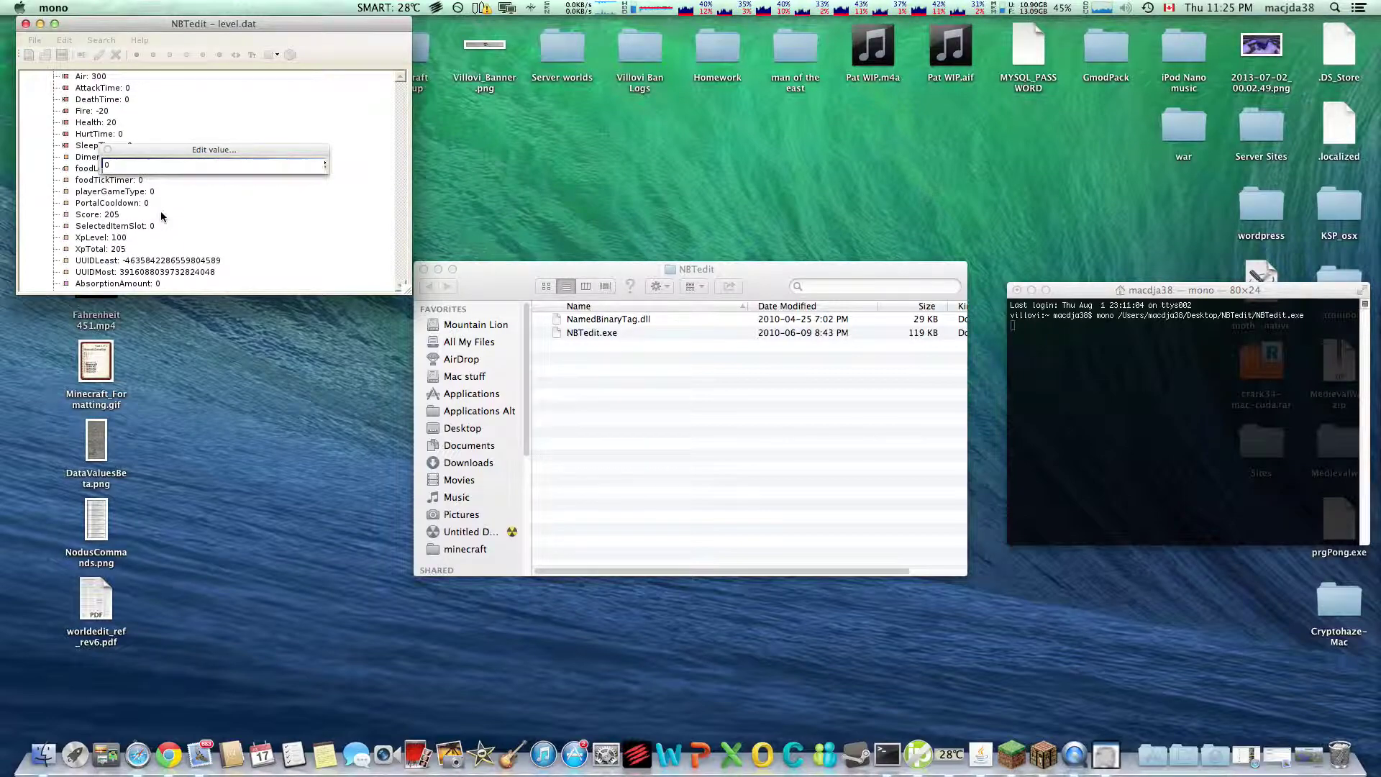
pyautogui.press('Return')
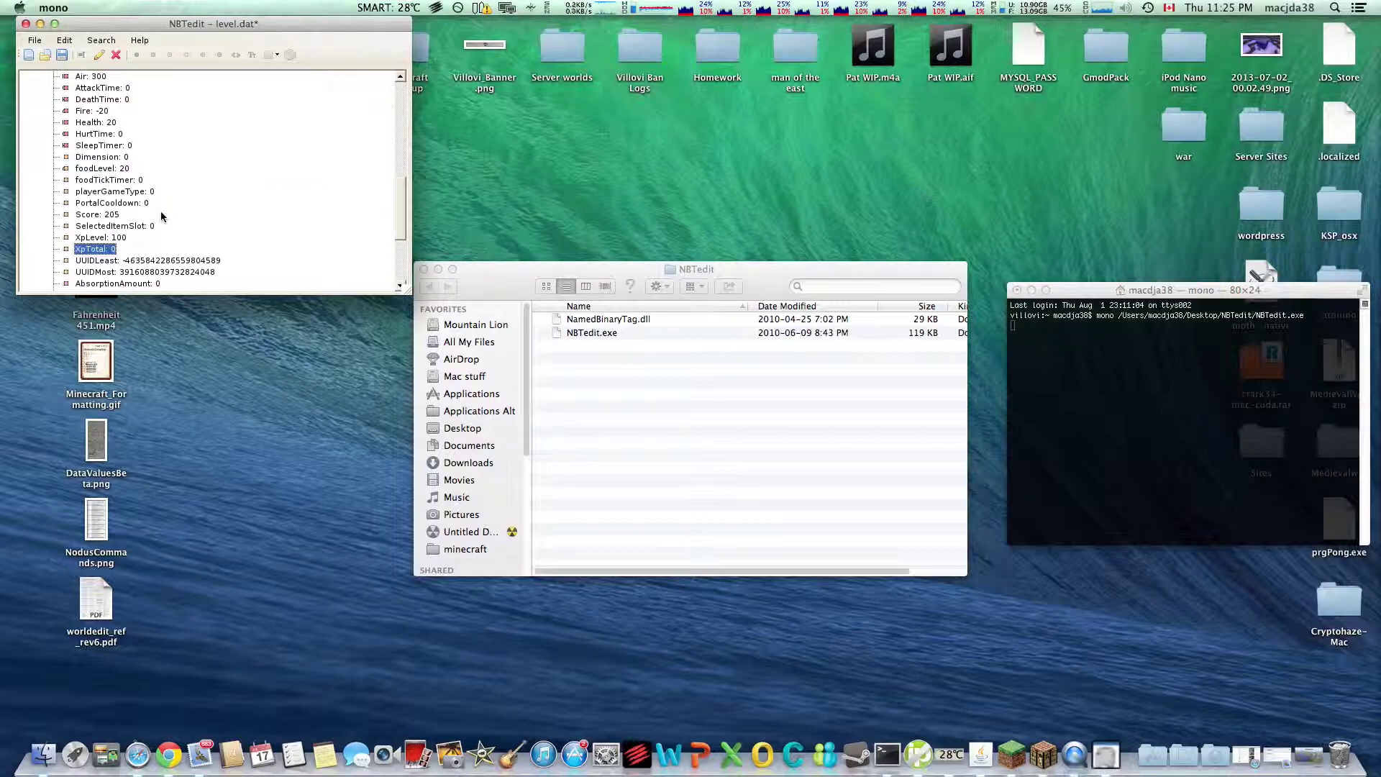
pyautogui.doubleClick(115, 238)
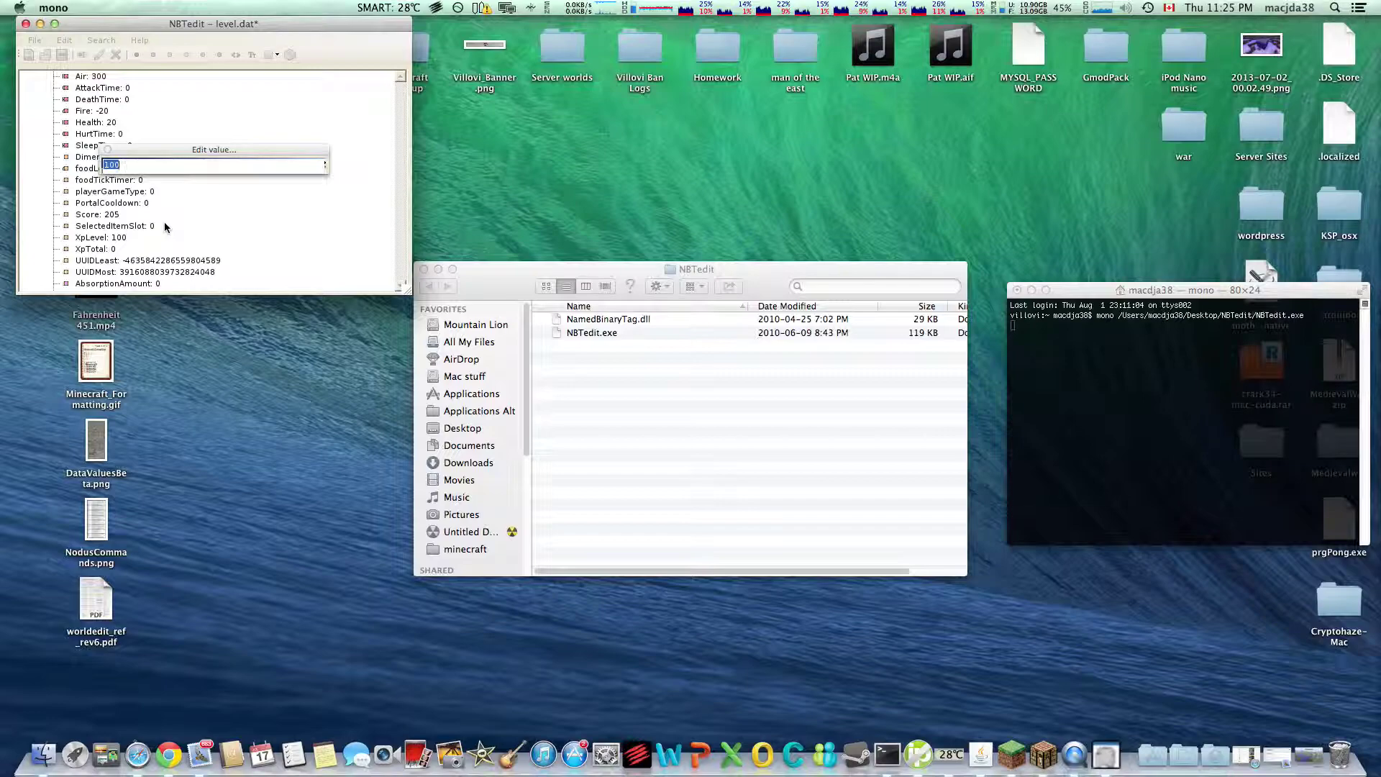
pyautogui.write('1000')
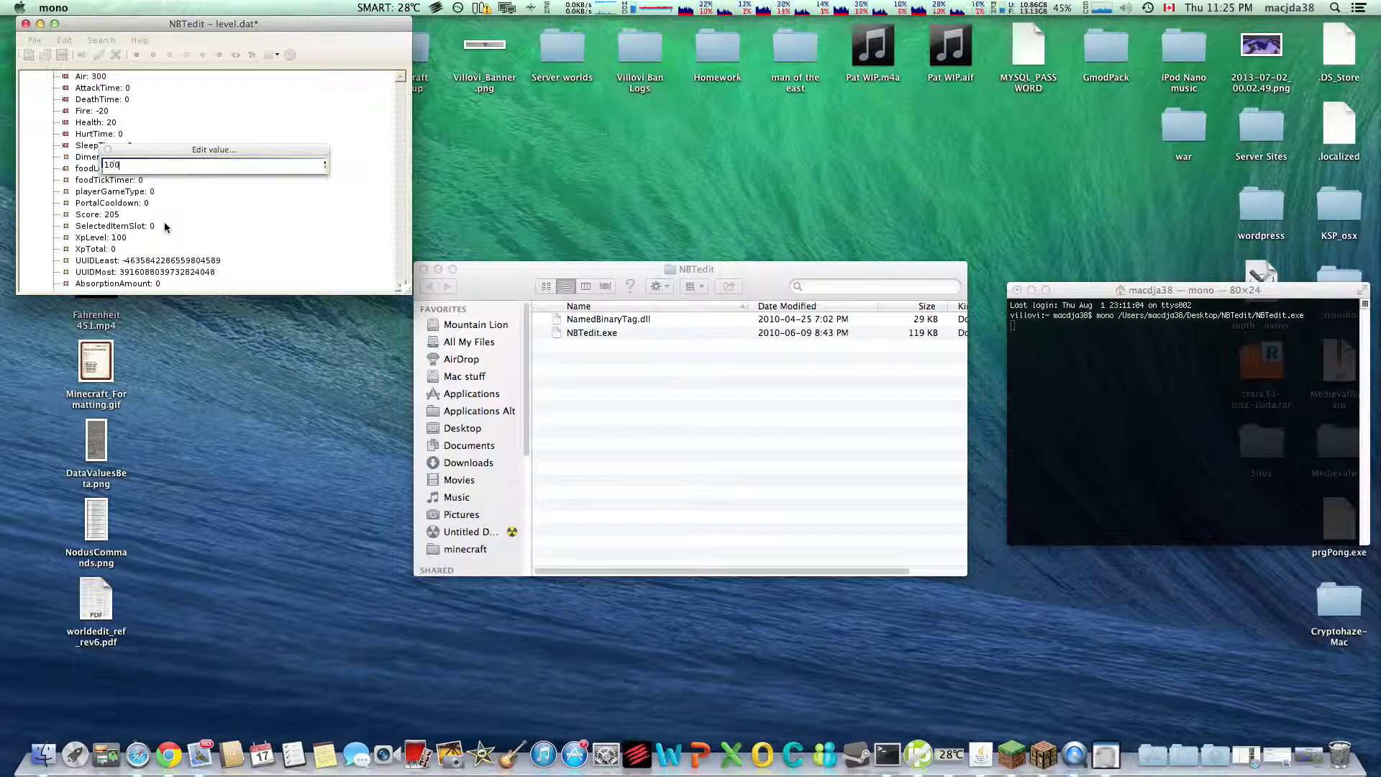
pyautogui.press('Return')
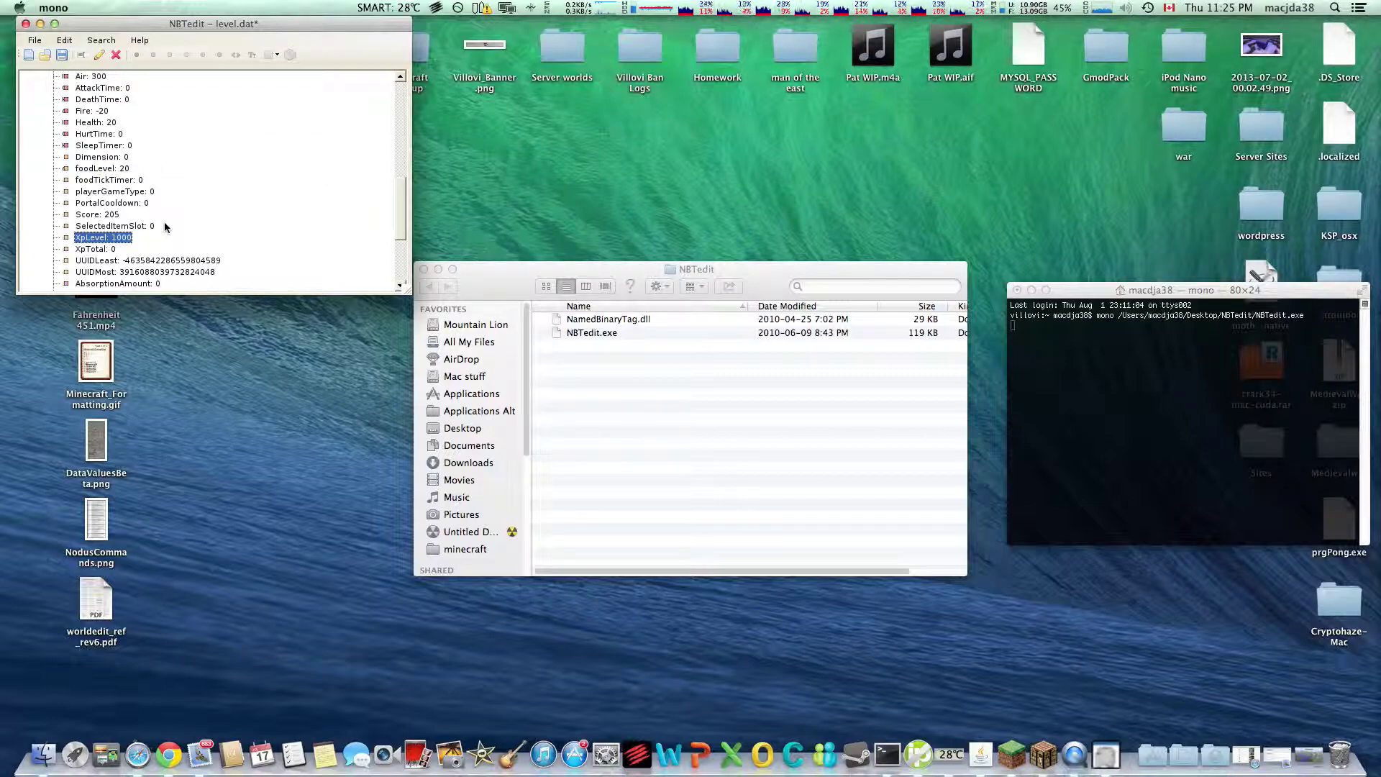
# Expand the player's Inventory list and its three item compounds, and examine their Count, Slot, Damage and id tags
pyautogui.scroll(-4, 174, 222)
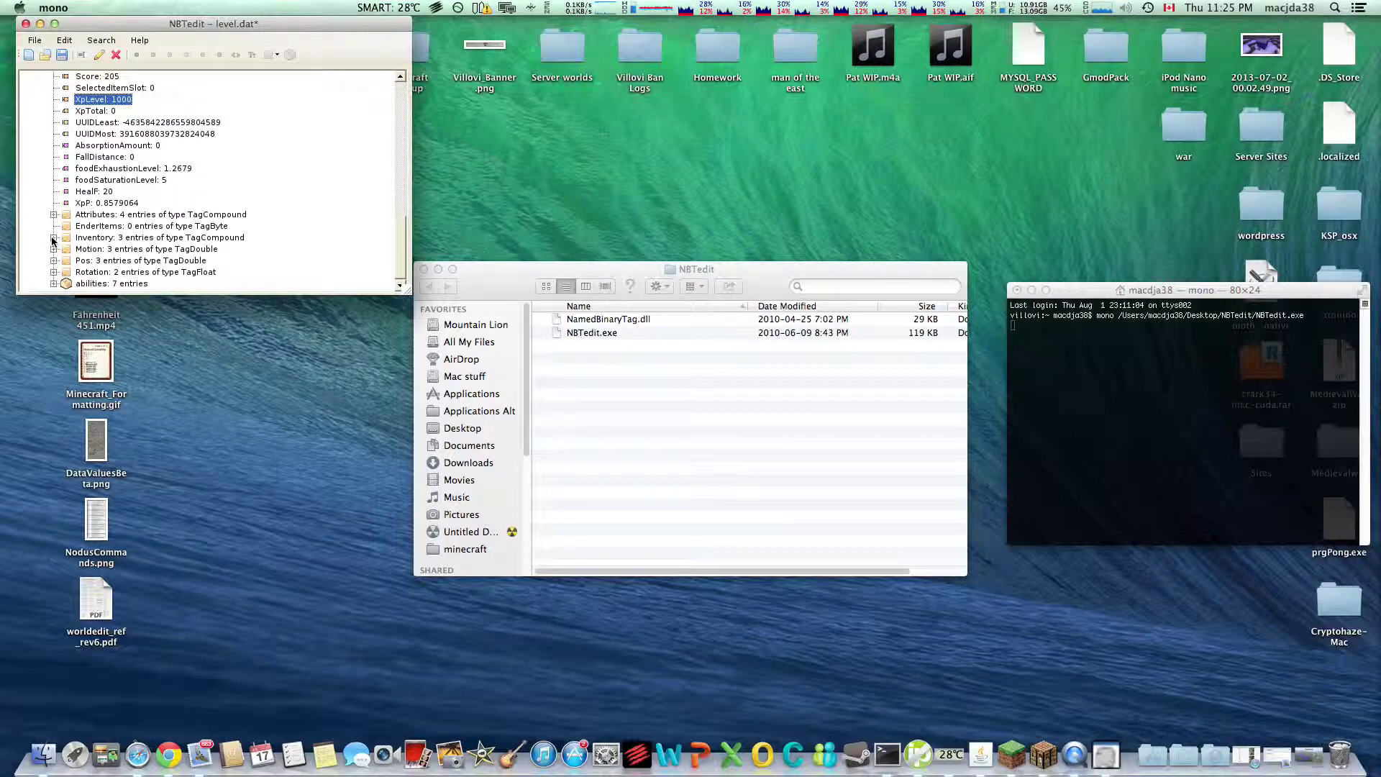
pyautogui.click(55, 237)
pyautogui.scroll(-3, 98, 244)
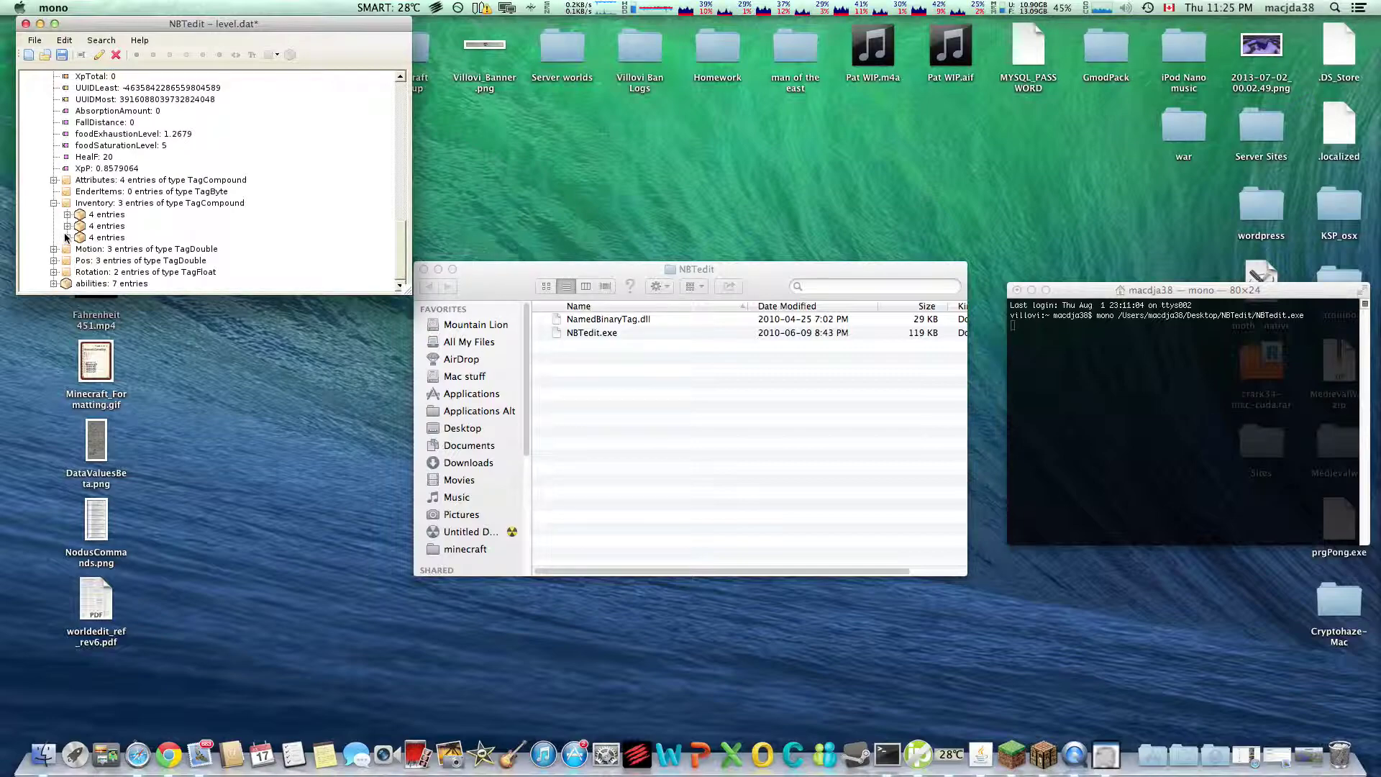
pyautogui.click(67, 238)
pyautogui.click(67, 226)
pyautogui.click(67, 215)
pyautogui.scroll(-5, 76, 212)
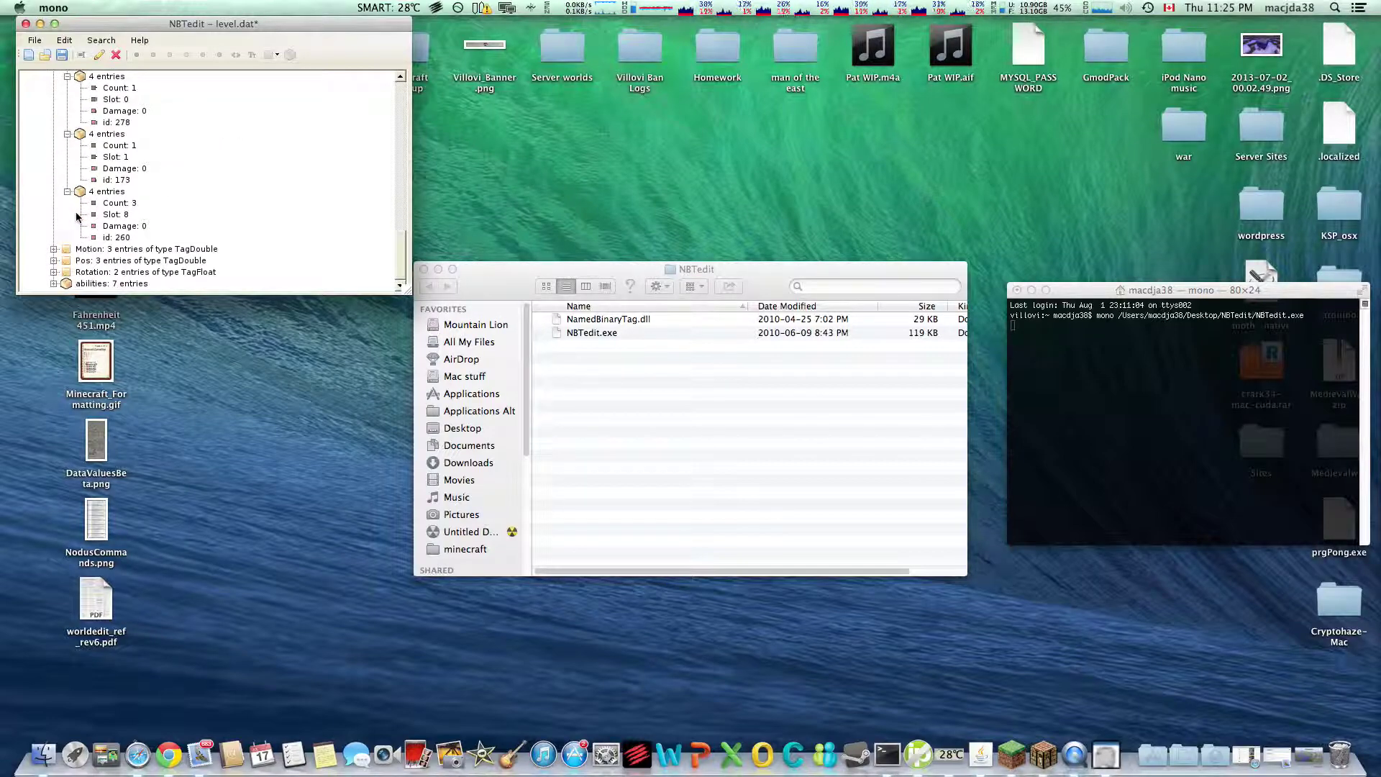
pyautogui.scroll(2, 81, 216)
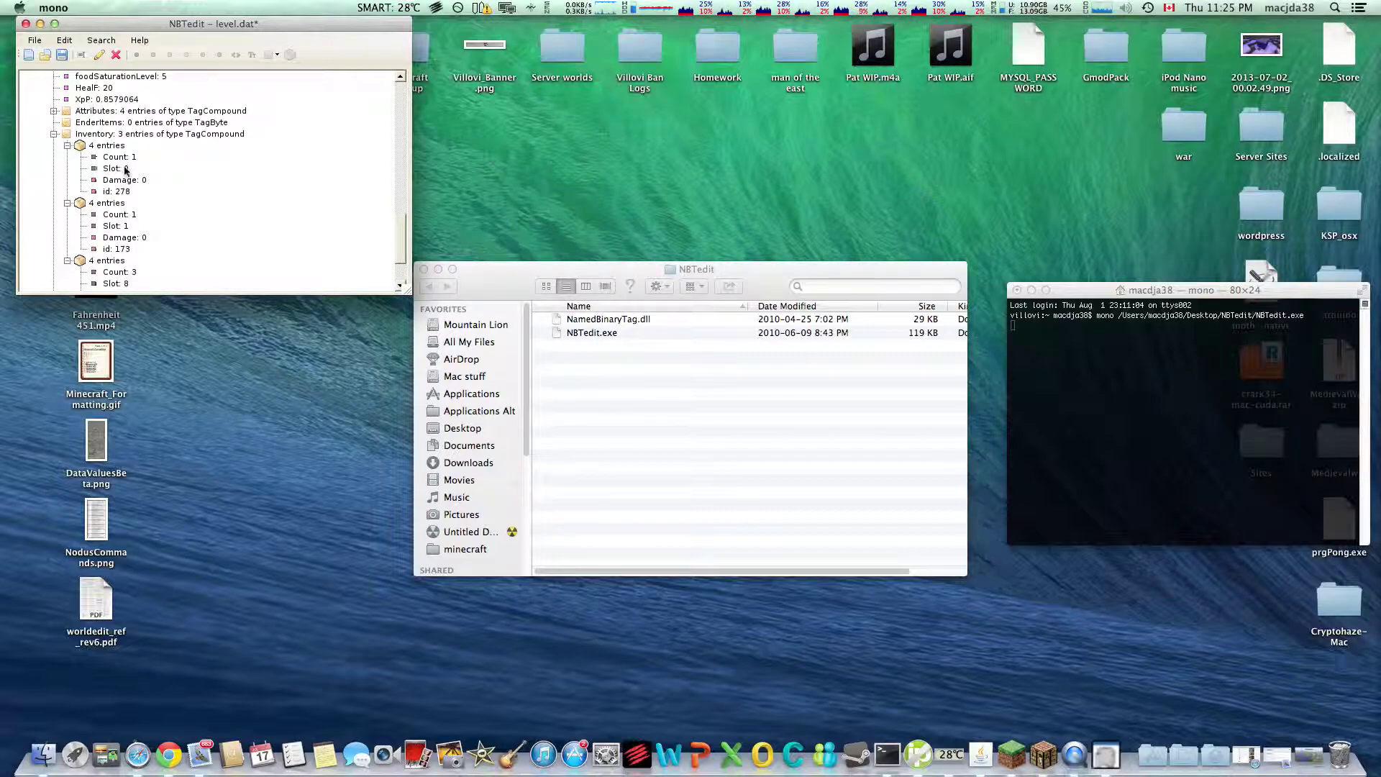
pyautogui.scroll(-2, 147, 129)
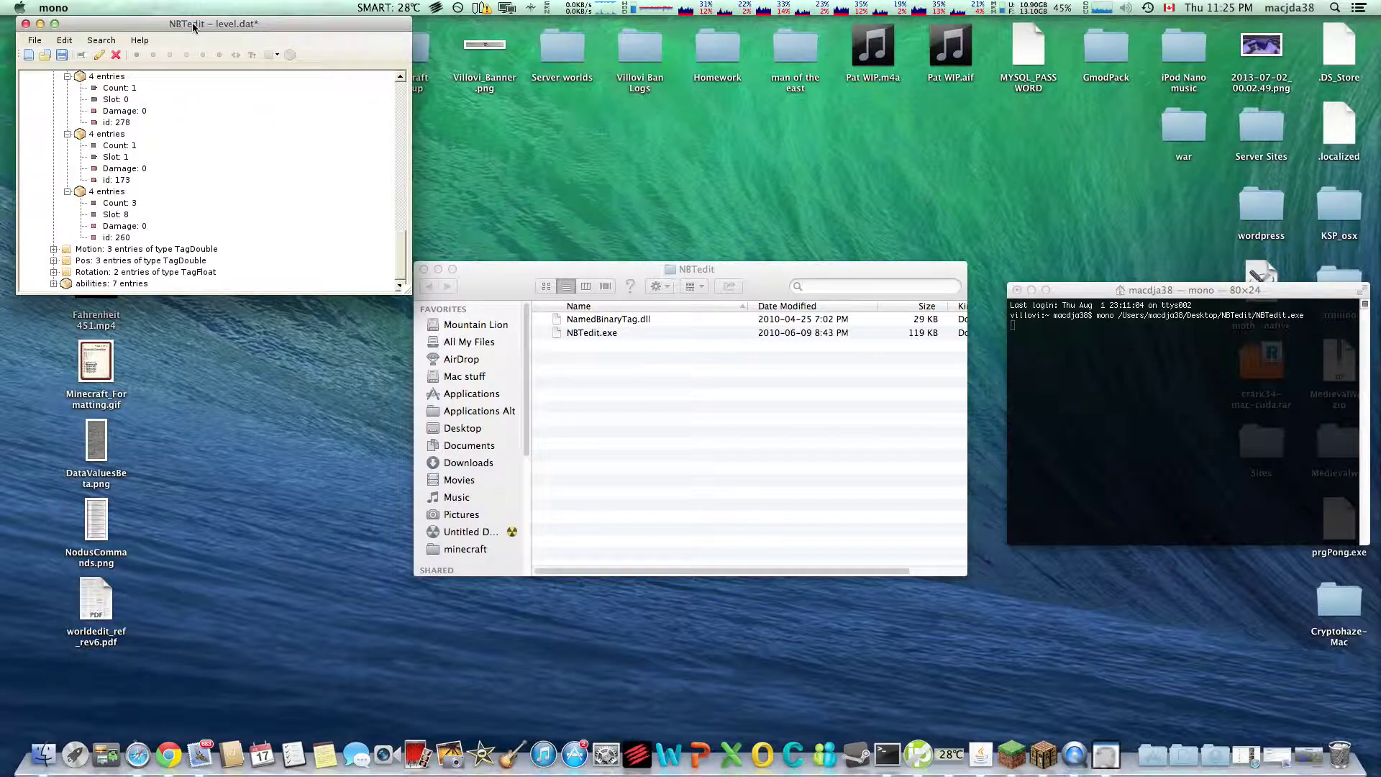
# Move the NBTedit window aside, open DataValuesBeta.png from the desktop and look up item ID 173 in the enlarged chart
pyautogui.moveTo(195, 27); pyautogui.dragTo(562, 26)
pyautogui.doubleClick(92, 440)
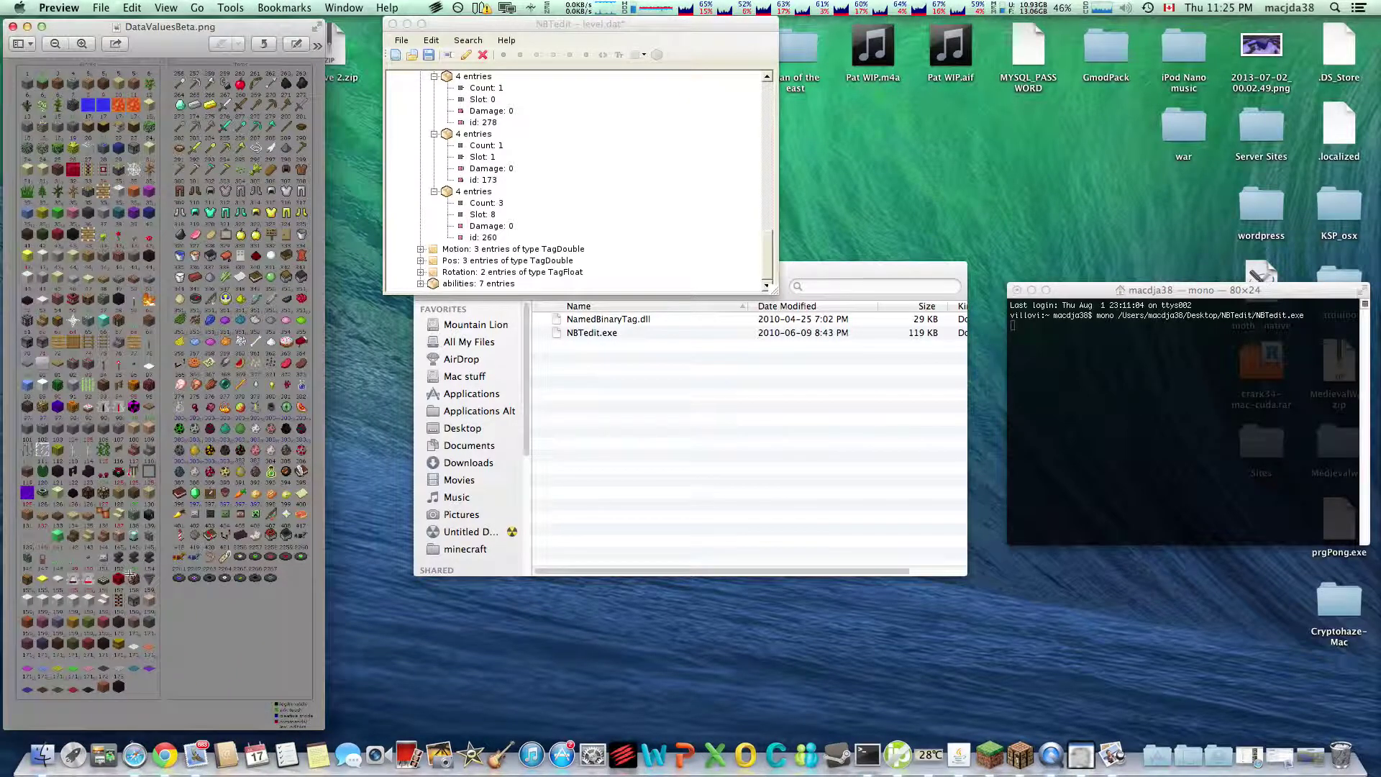
pyautogui.click(82, 44)
pyautogui.hscroll(2, 147, 89)
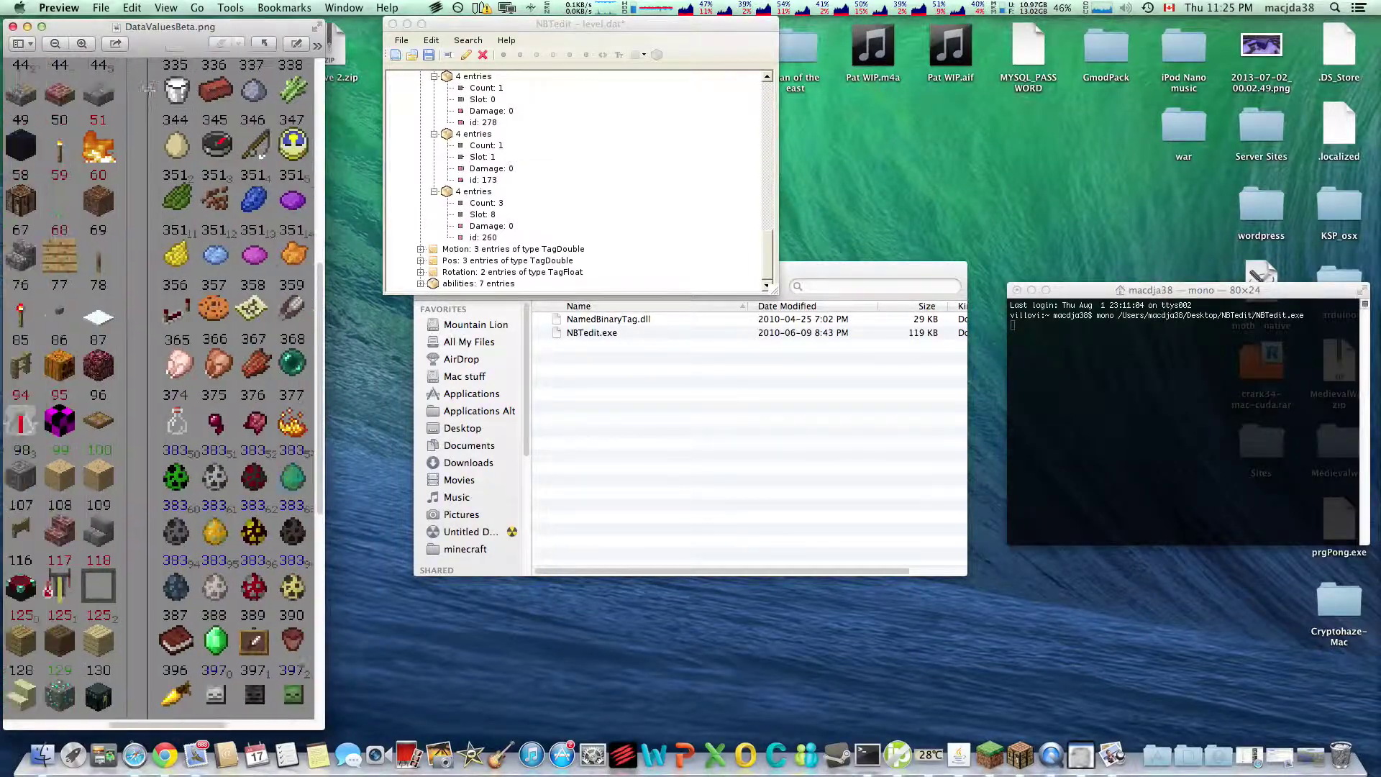
pyautogui.hscroll(-5, 147, 89)
pyautogui.hscroll(-3, 132, 92)
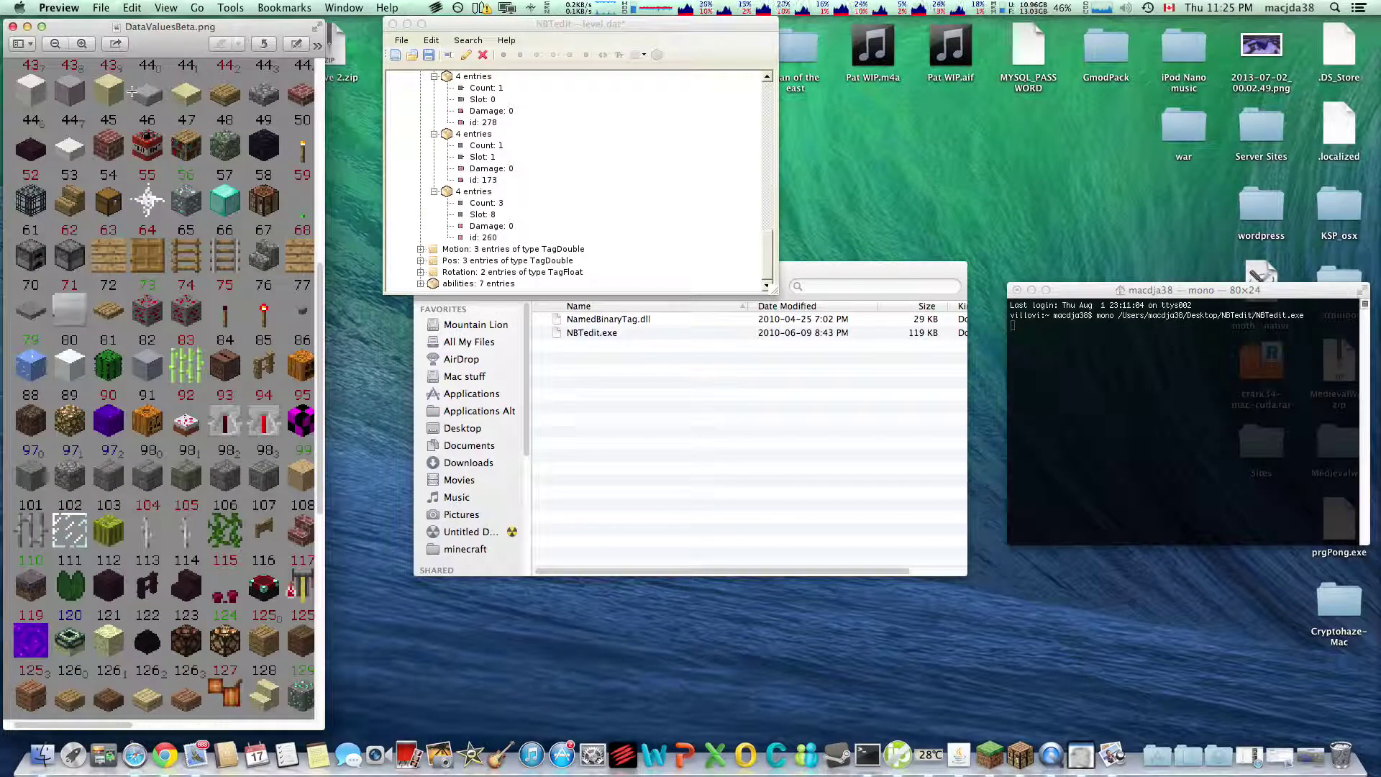
pyautogui.moveTo(326, 364); pyautogui.dragTo(367, 365)
pyautogui.scroll(-10, 345, 446)
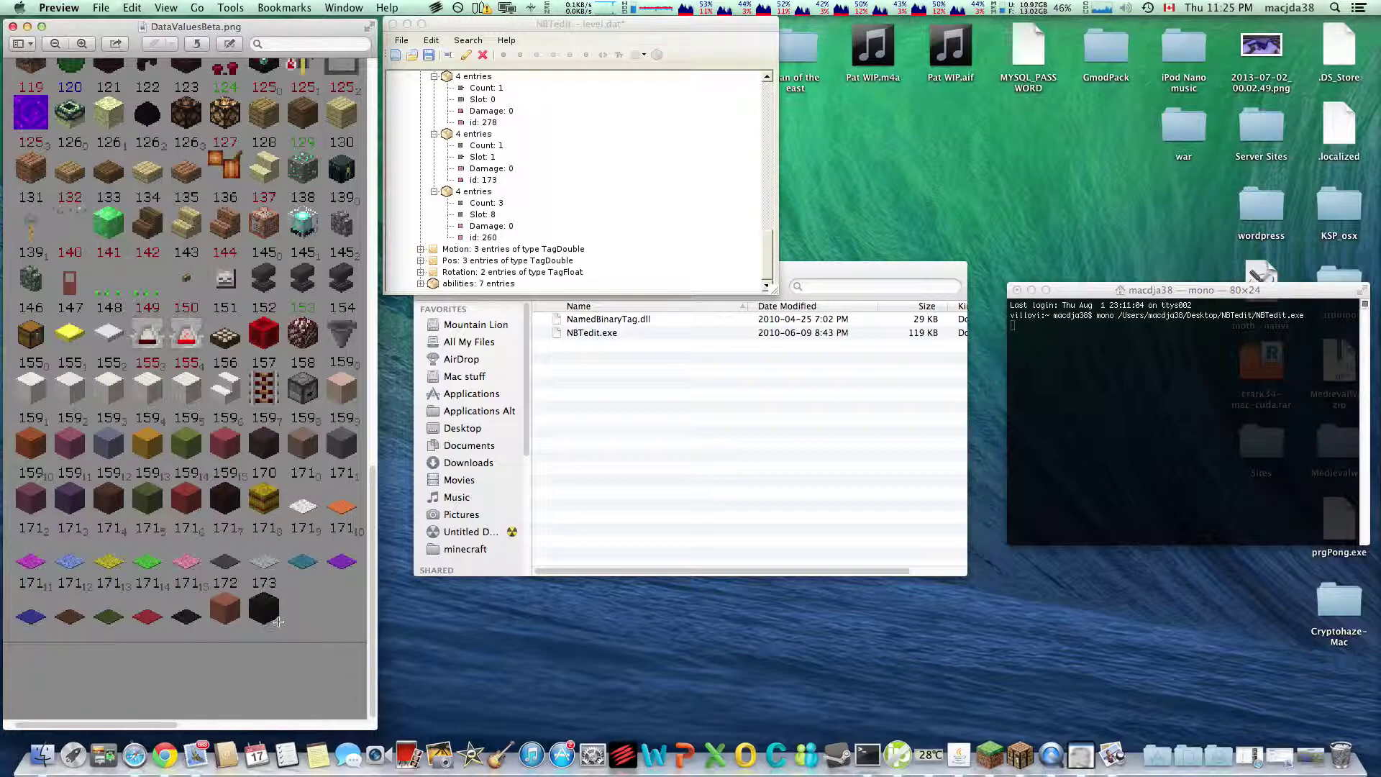
# Find the diamond block in the ID chart and set the id of the slot 1 inventory item to 57 in NBTedit
pyautogui.click(538, 211)
pyautogui.scroll(2, 531, 212)
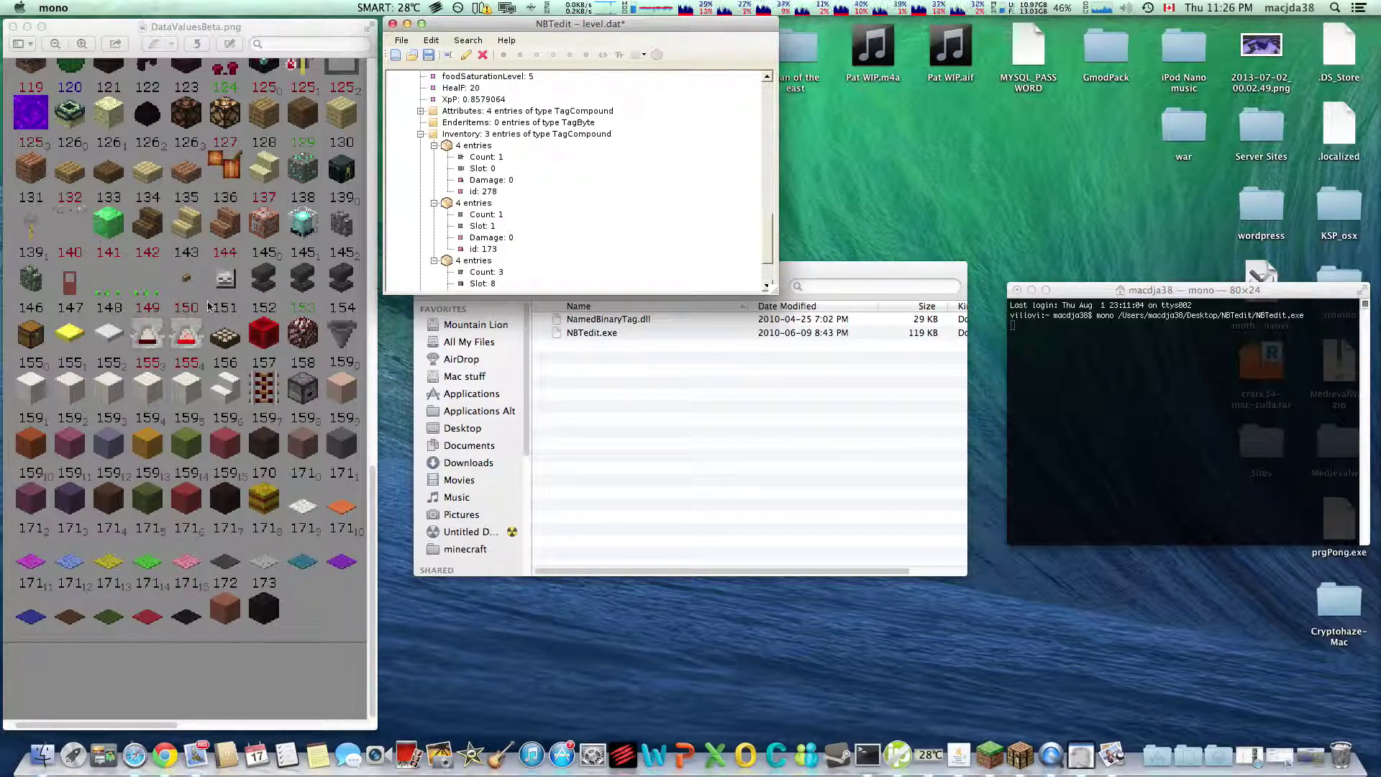
pyautogui.scroll(5, 212, 305)
pyautogui.scroll(15, 211, 305)
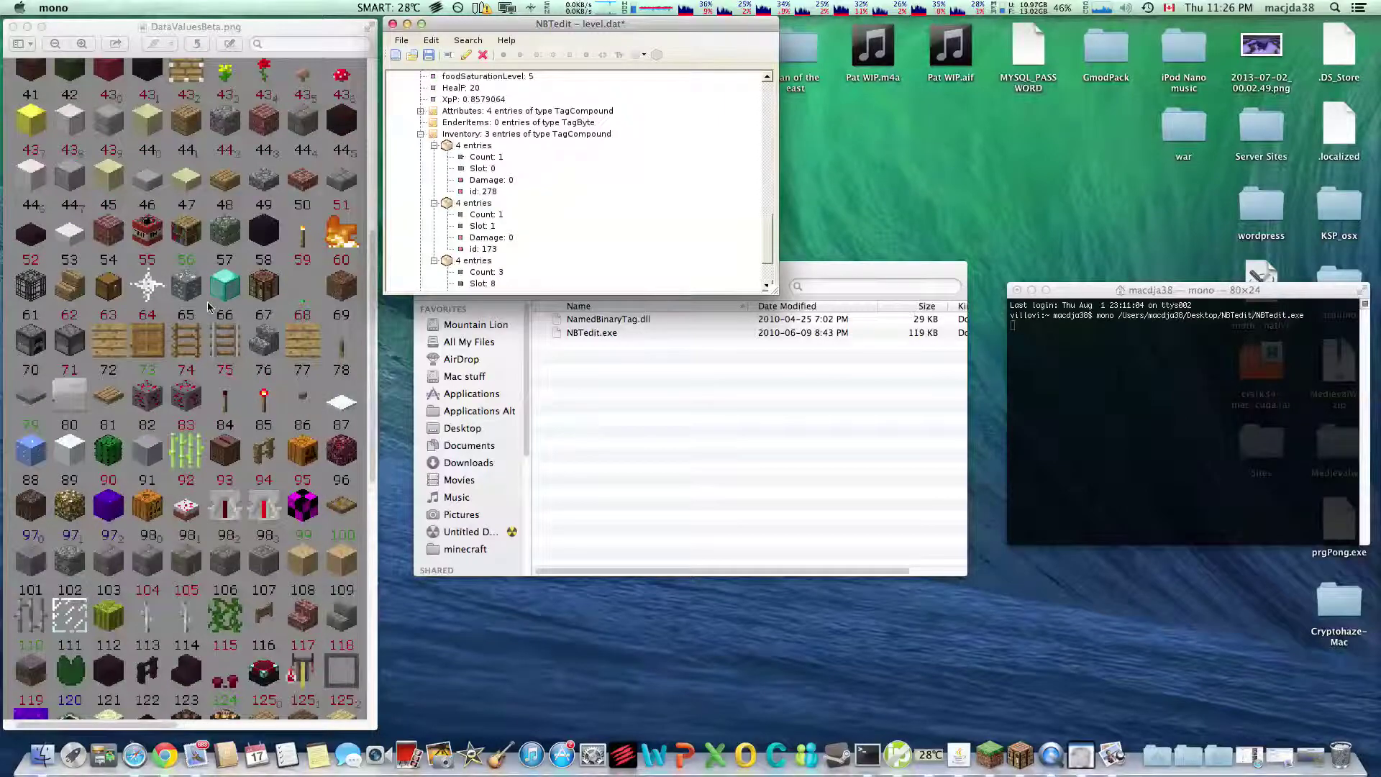
pyautogui.doubleClick(493, 251)
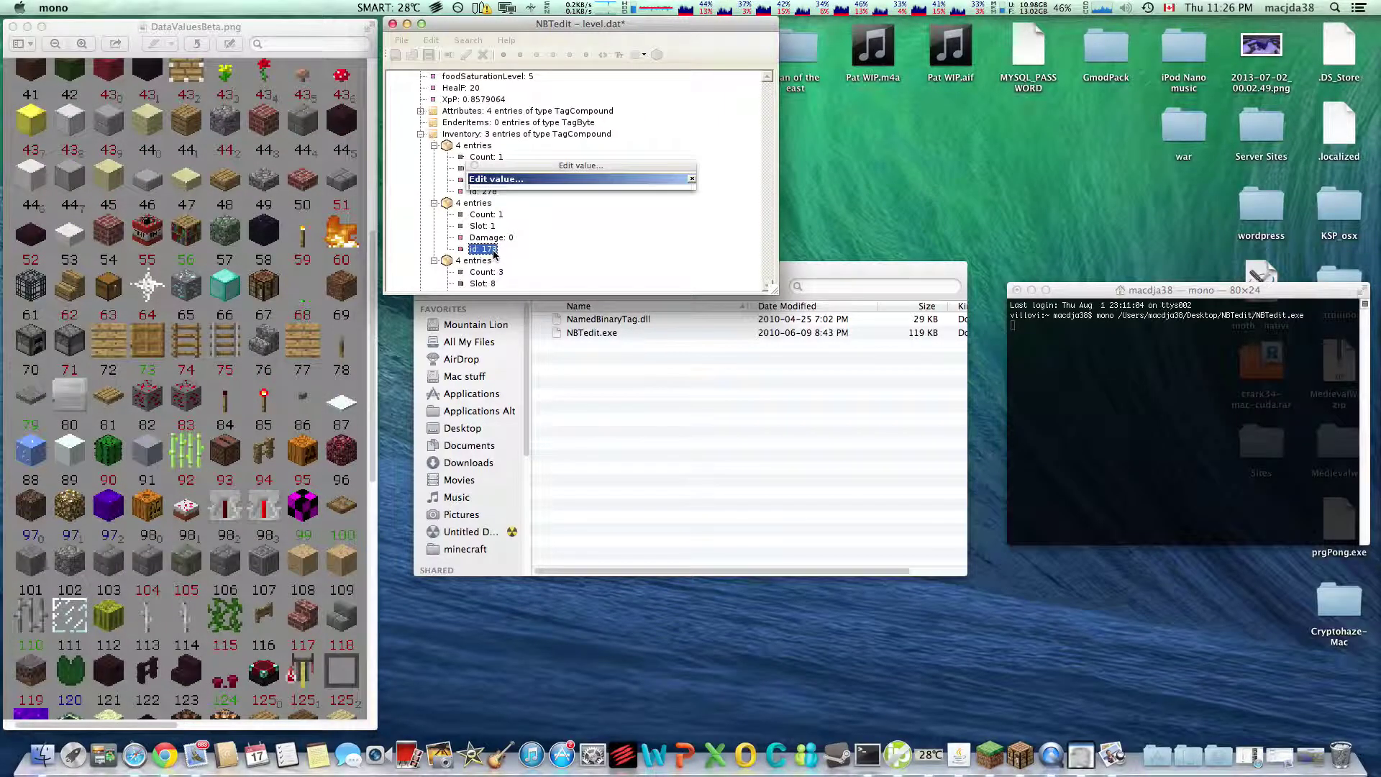
pyautogui.write('57')
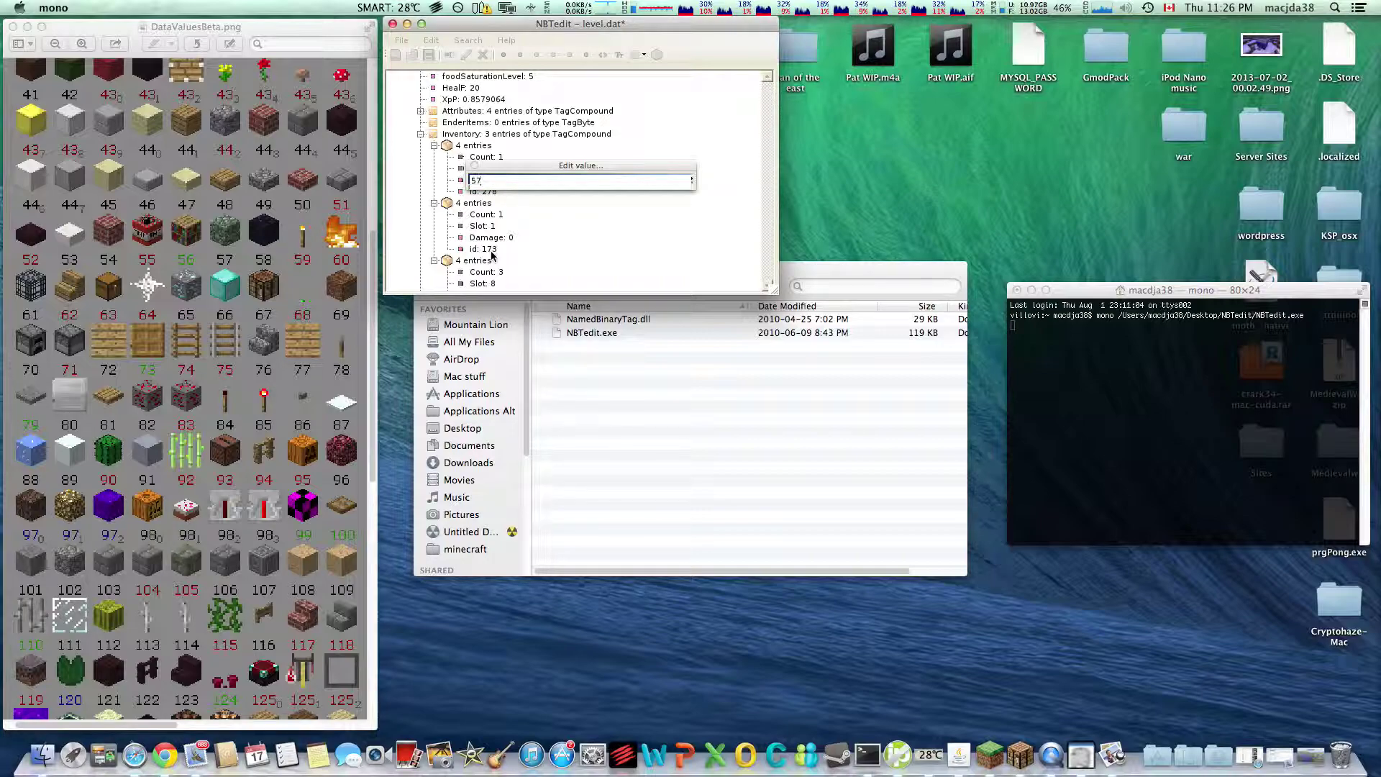
pyautogui.press('Return')
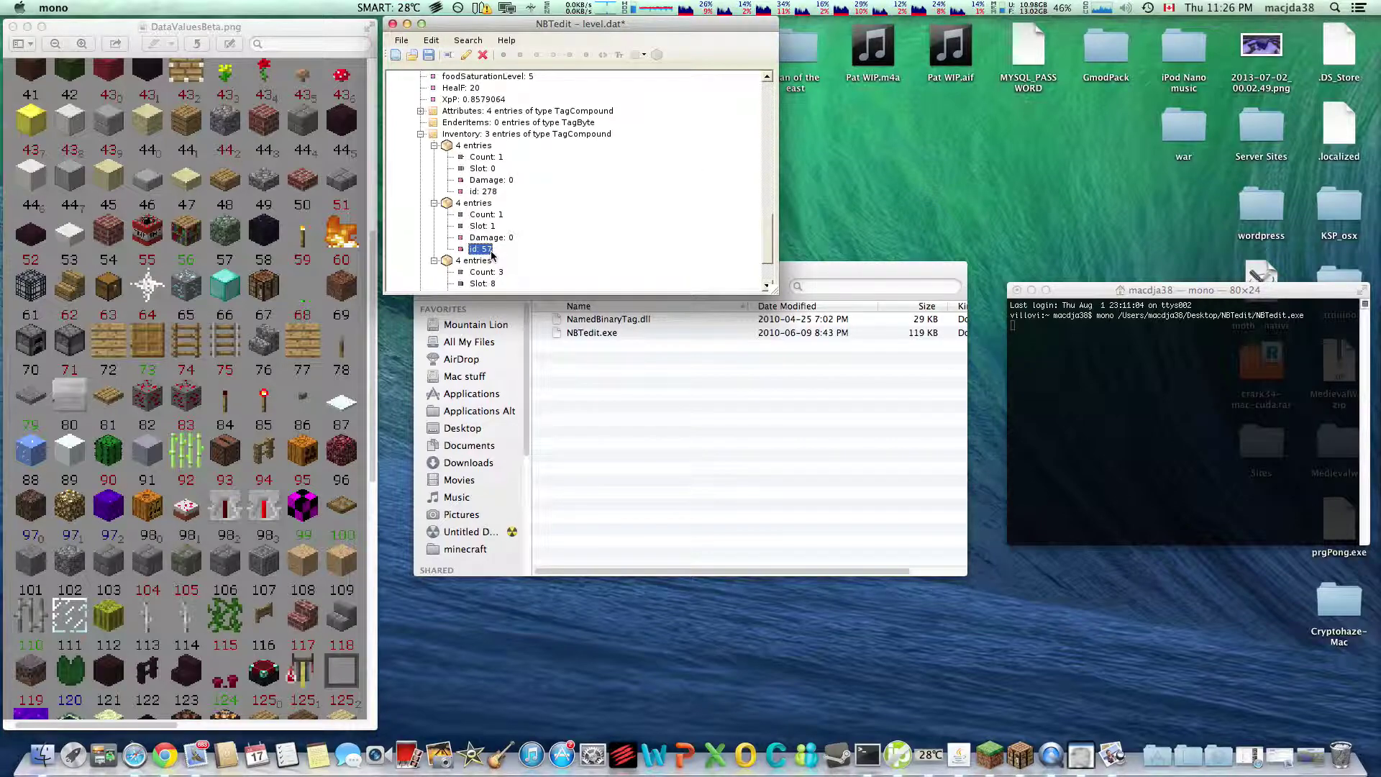
# Set the Count of the slot 1 item to 52 and select the Damage tag of the slot 8 item
pyautogui.doubleClick(500, 216)
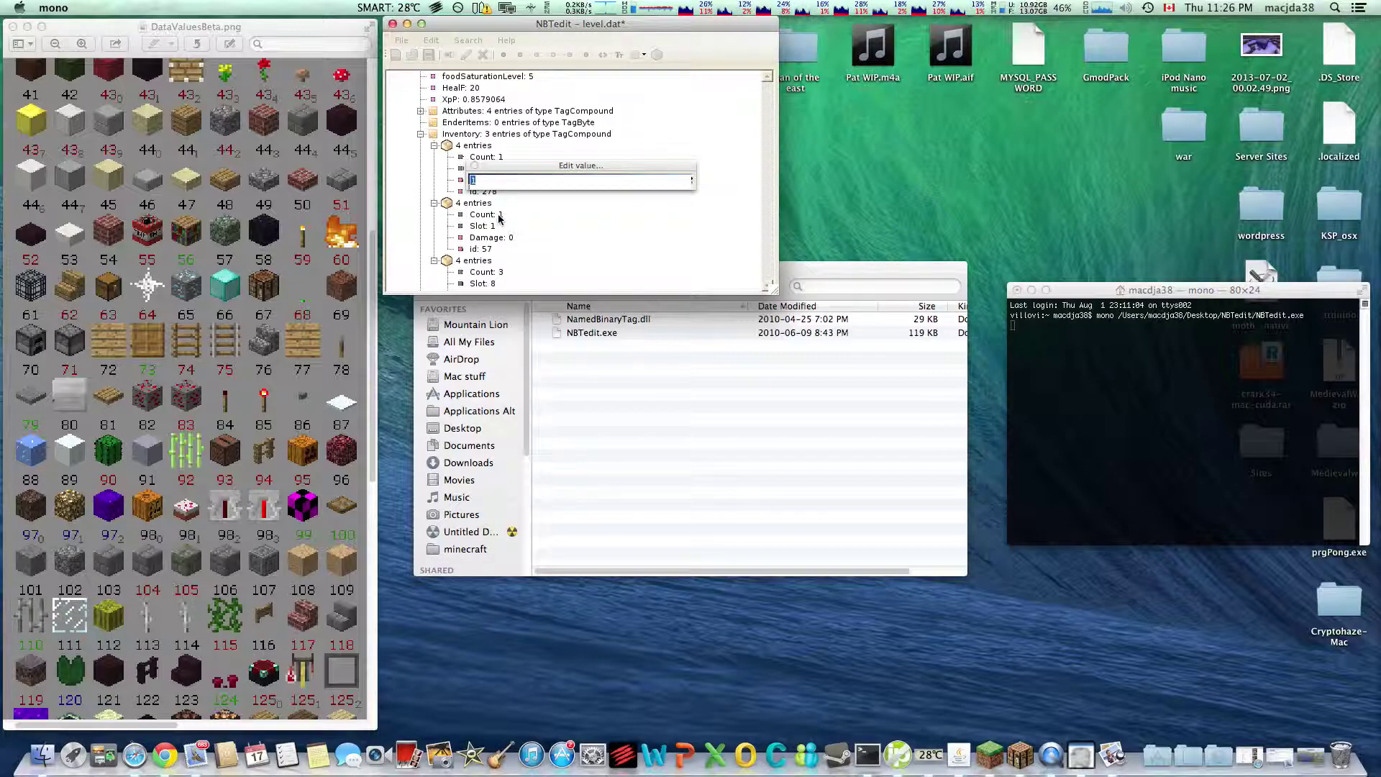
pyautogui.write('52')
pyautogui.press('Return')
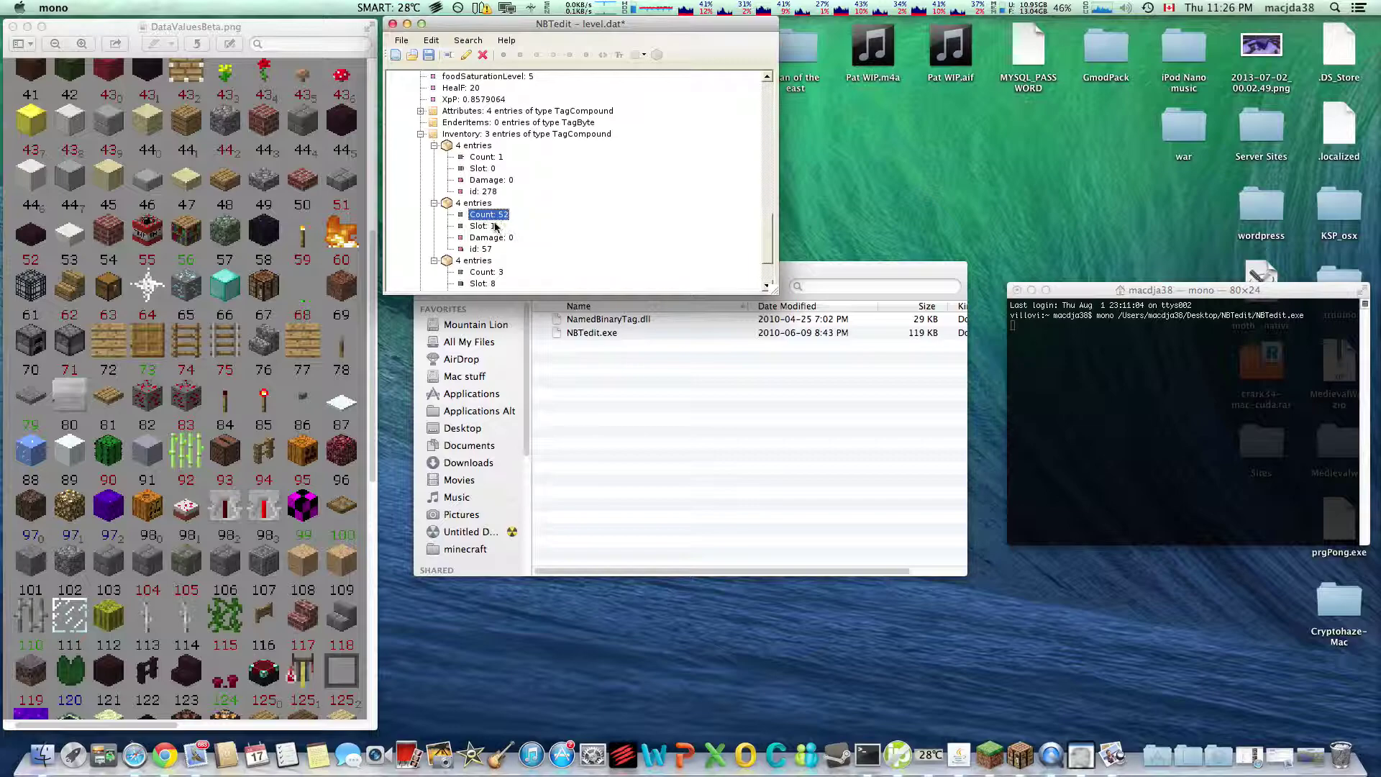
pyautogui.doubleClick(493, 215)
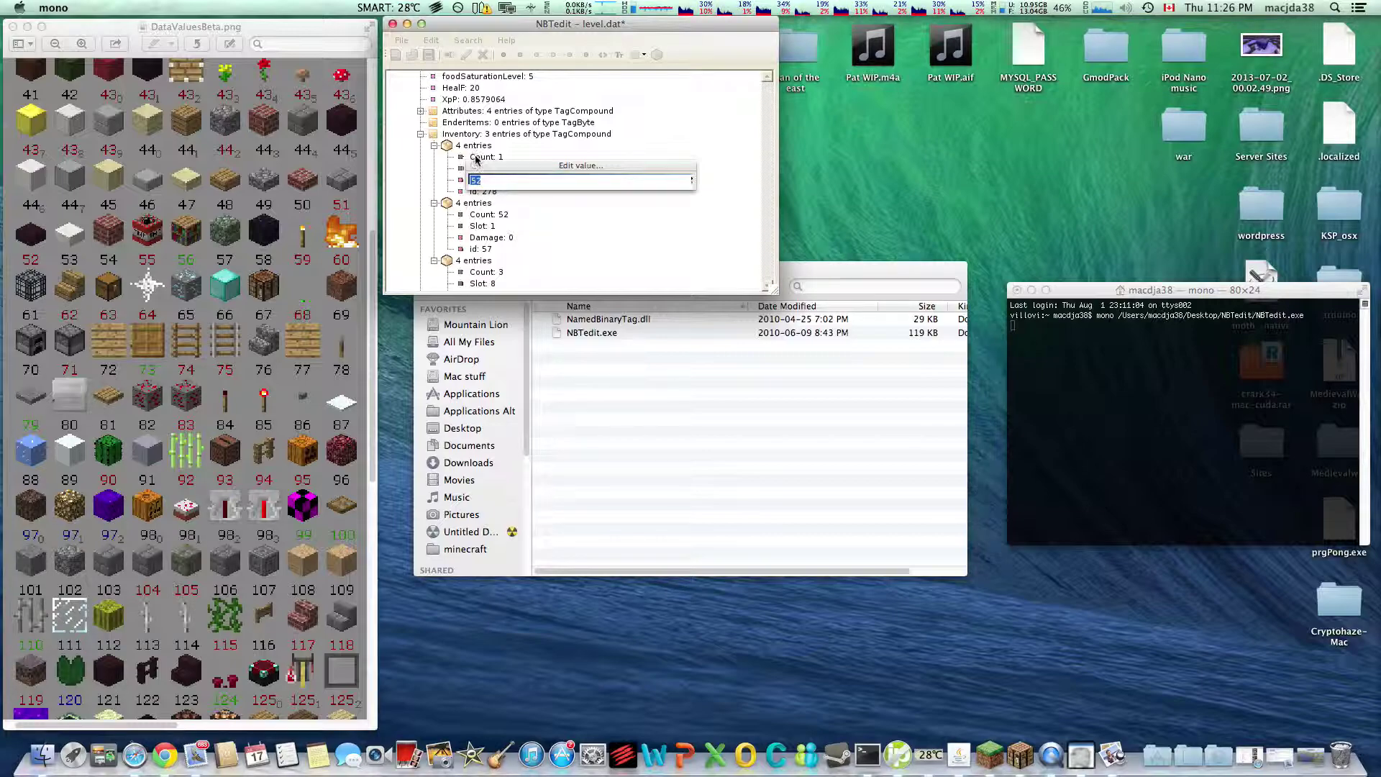
pyautogui.press('Return')
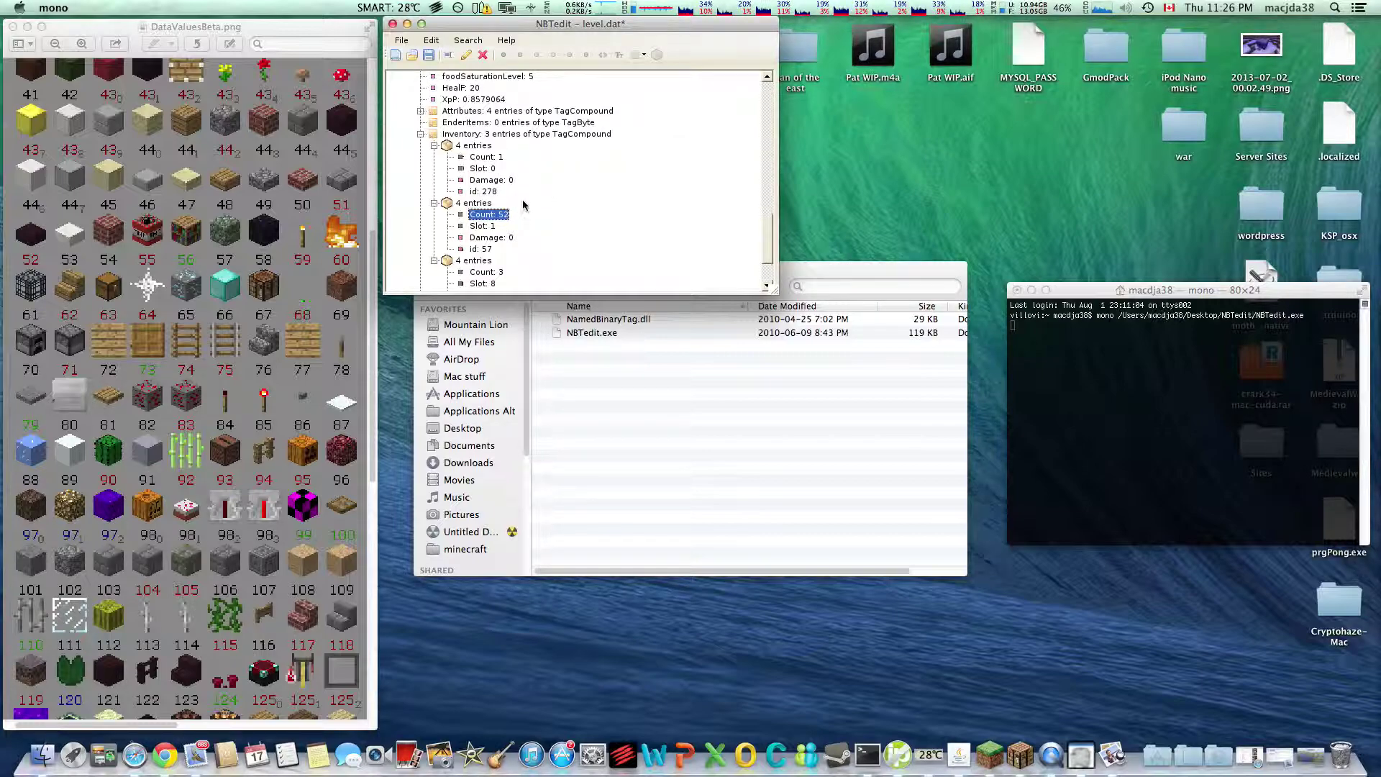
pyautogui.scroll(-2, 524, 205)
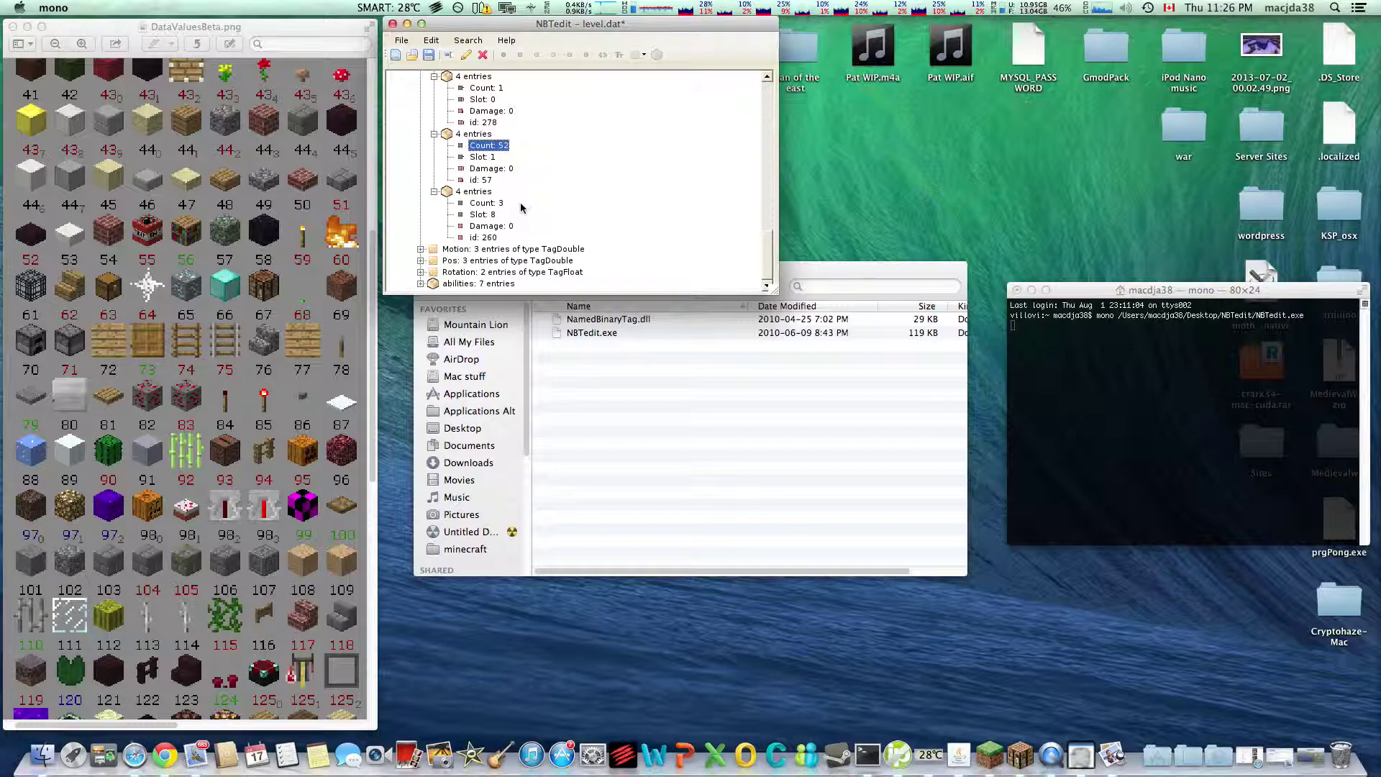
pyautogui.click(481, 226)
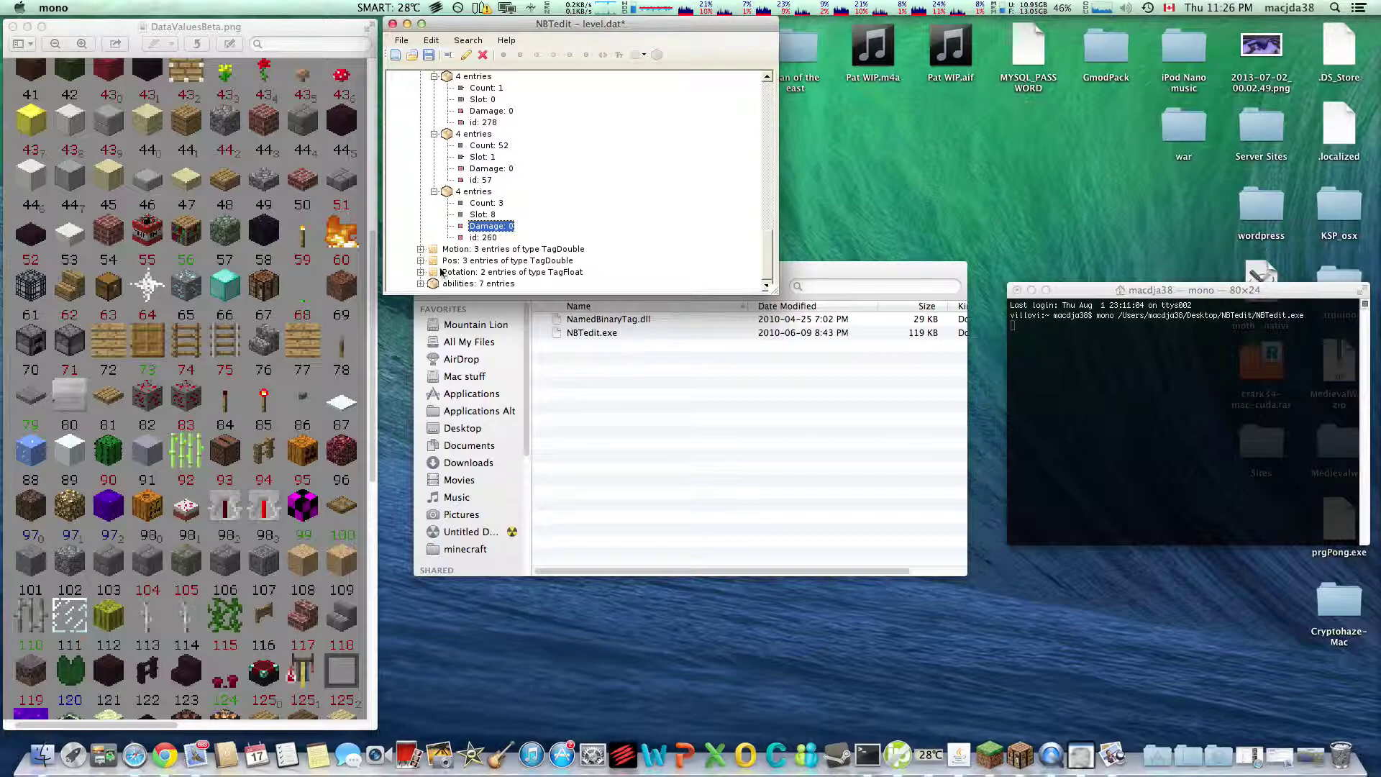
# Expand the player's abilities compound and set the flying tag to 1
pyautogui.click(422, 283)
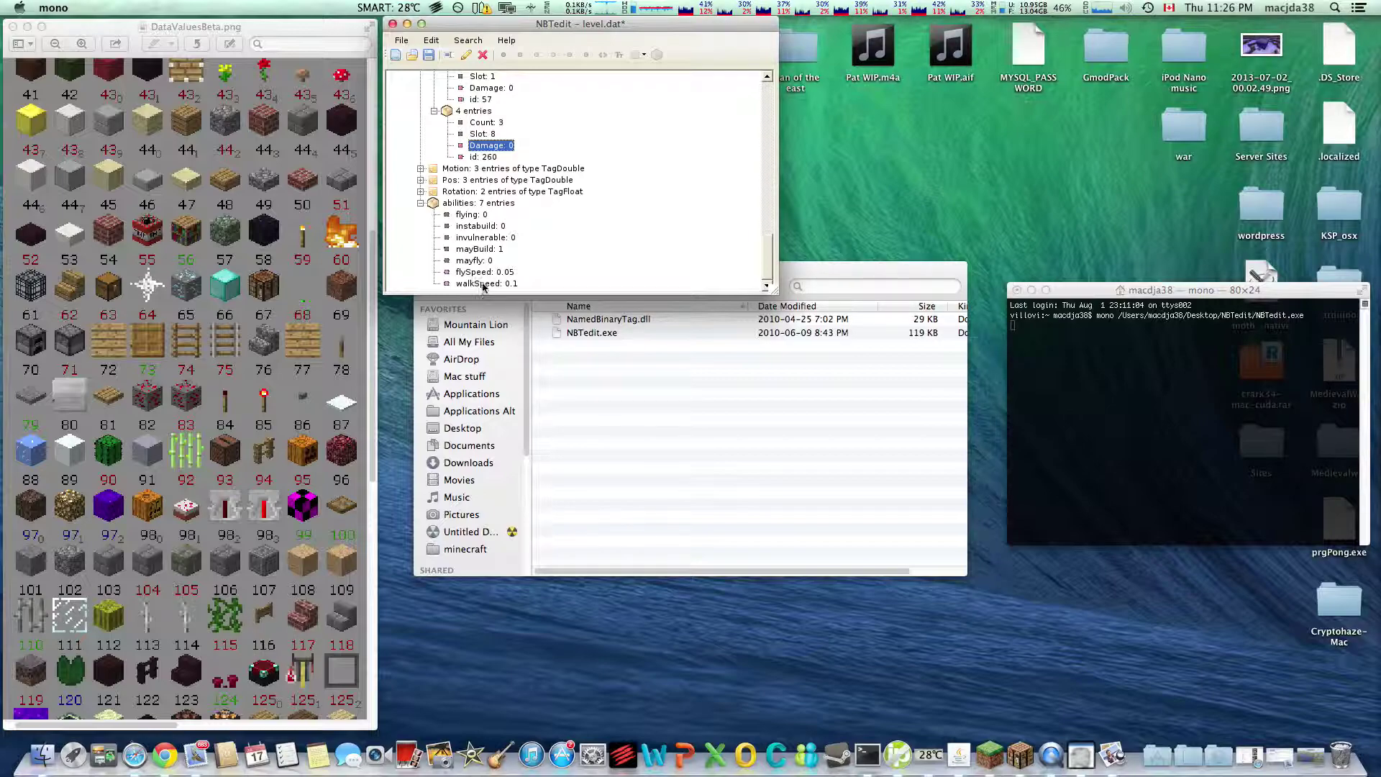
pyautogui.doubleClick(489, 216)
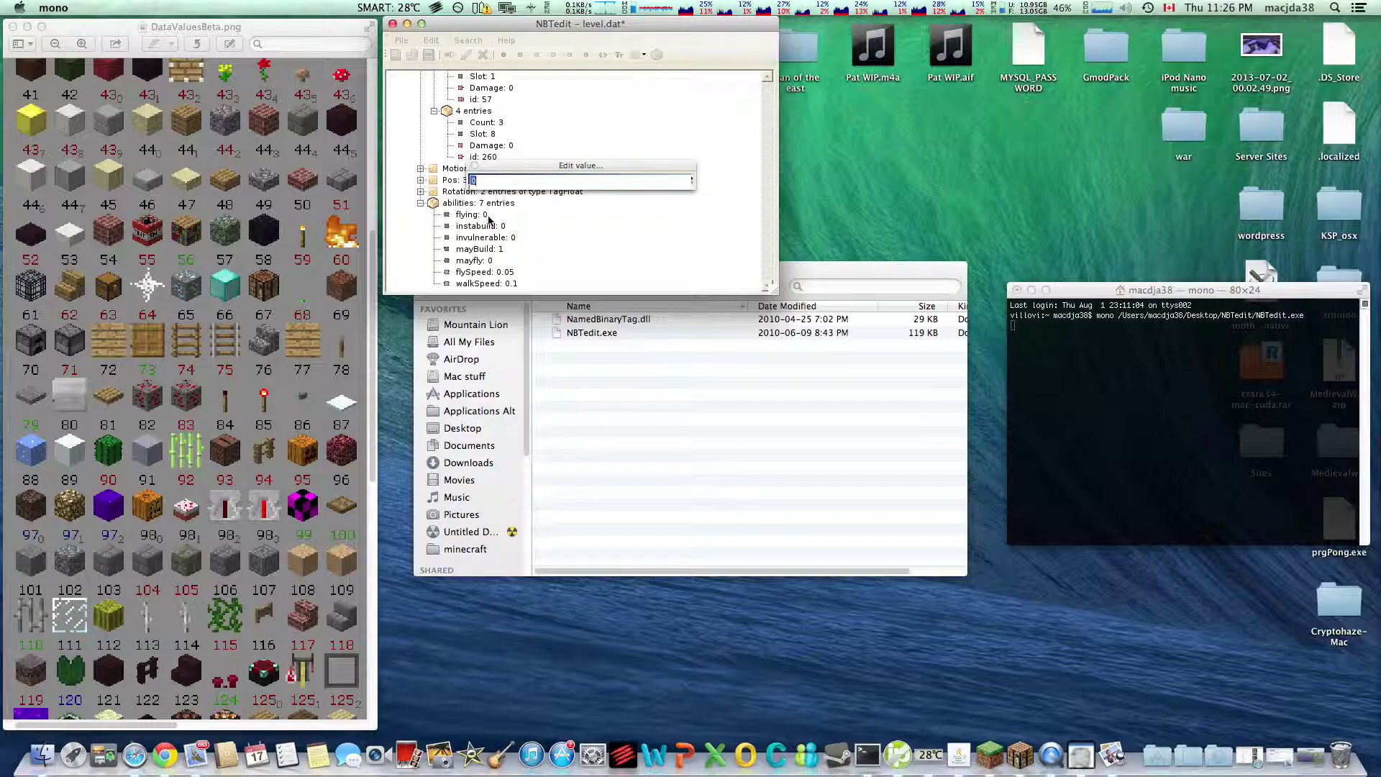
pyautogui.press('Return')
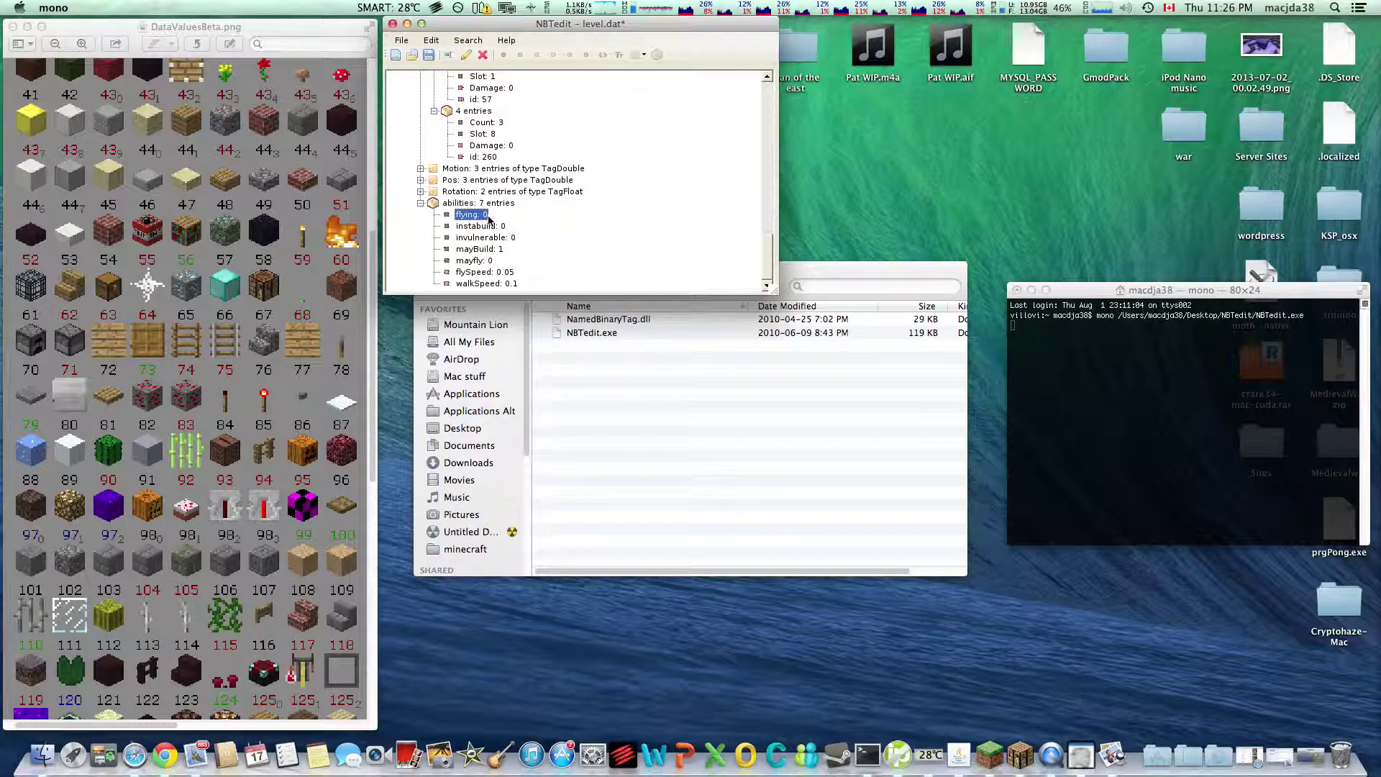
pyautogui.doubleClick(488, 217)
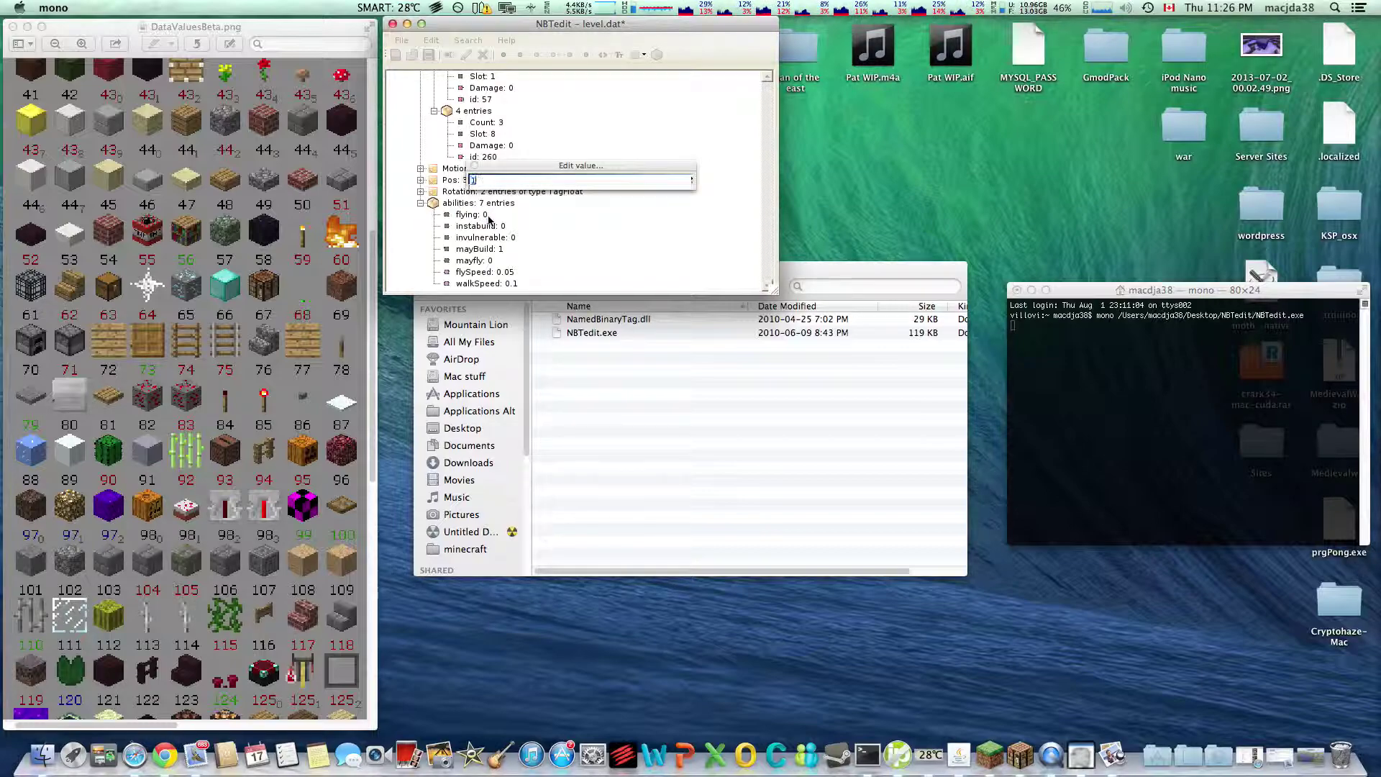
pyautogui.press('Return')
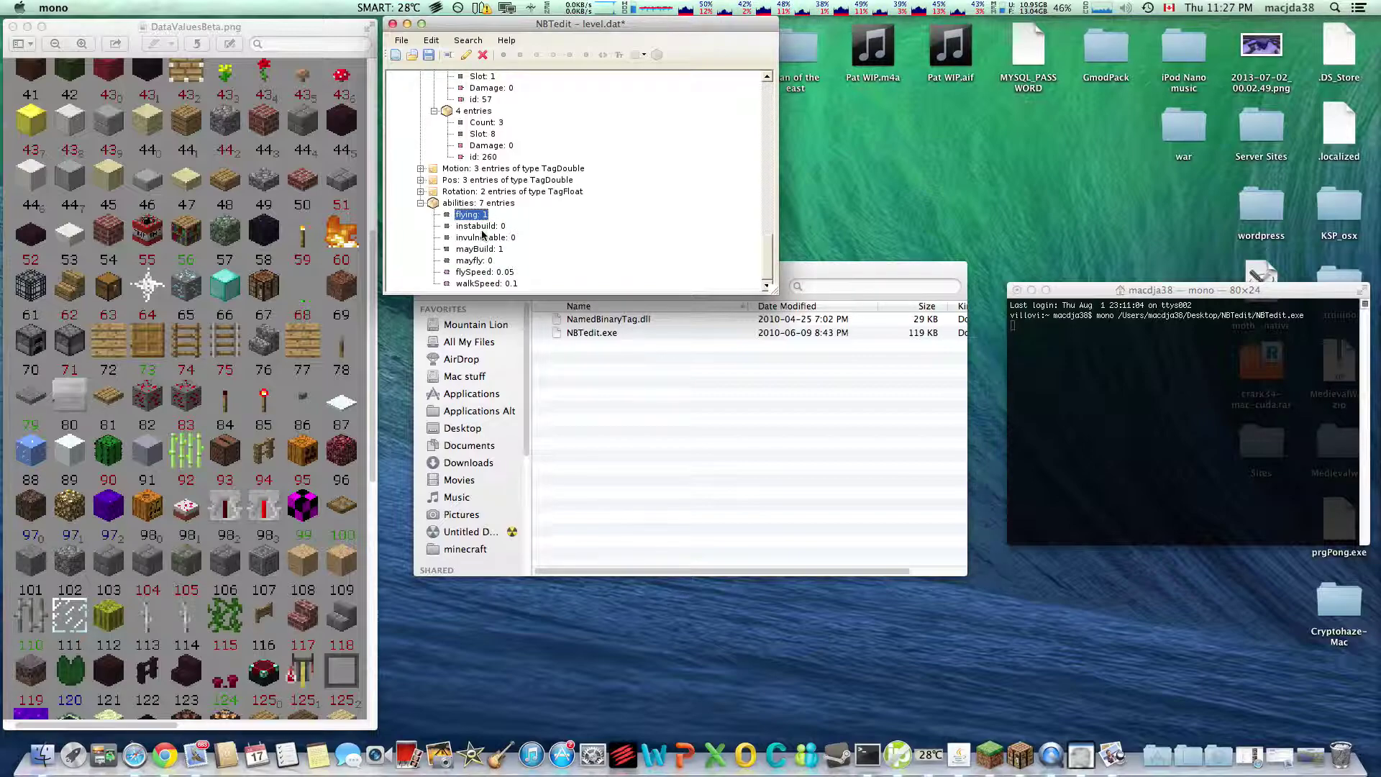
# Review the edited player values, inventory entries and abilities in the level.dat tree
pyautogui.scroll(6, 503, 115)
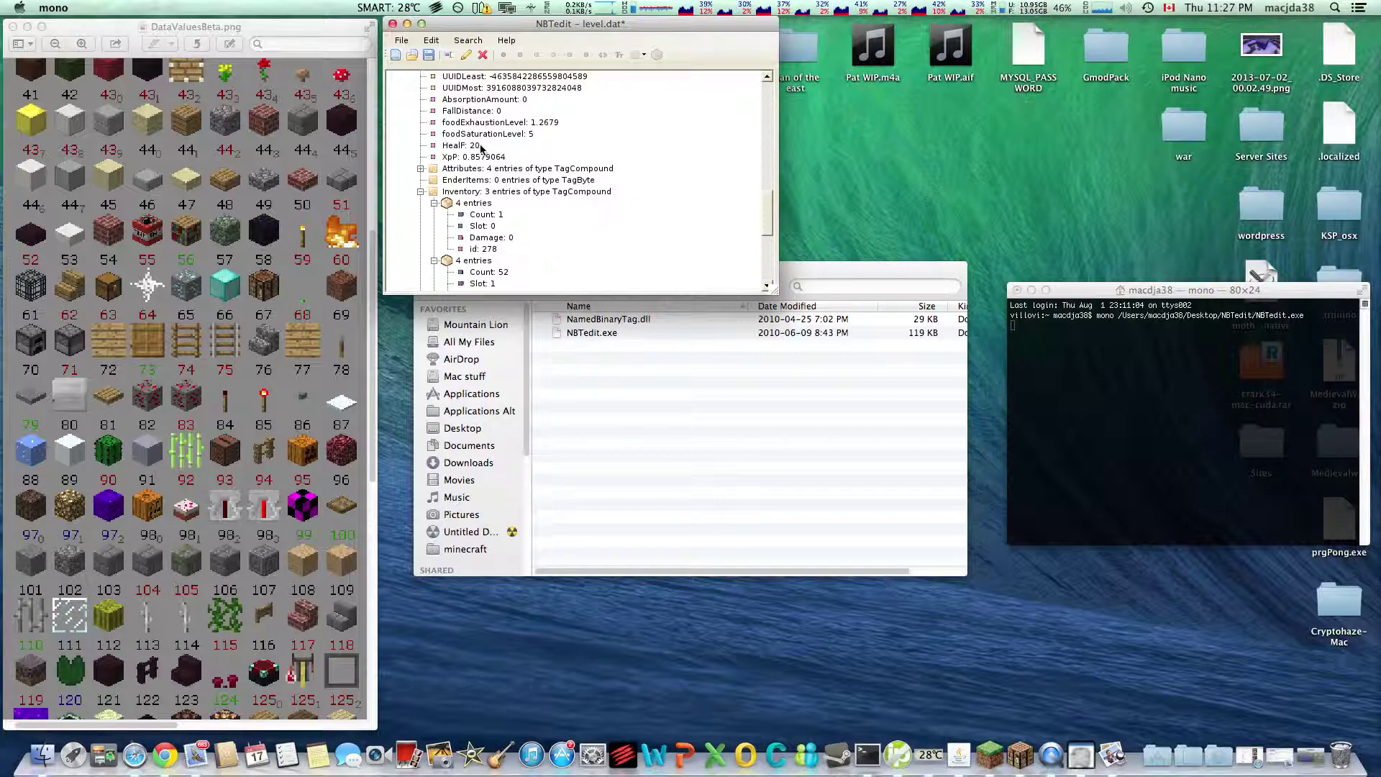
pyautogui.scroll(5, 481, 149)
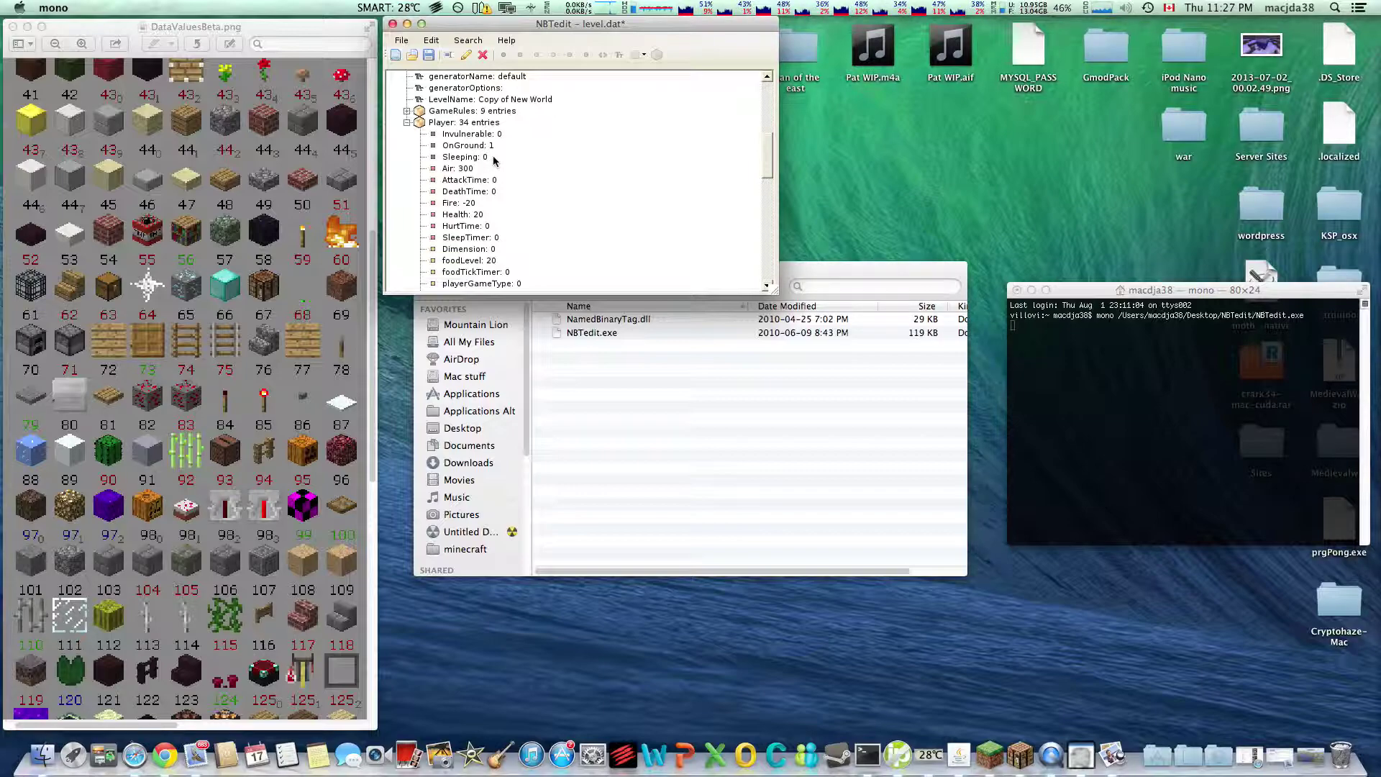
pyautogui.scroll(-3, 489, 176)
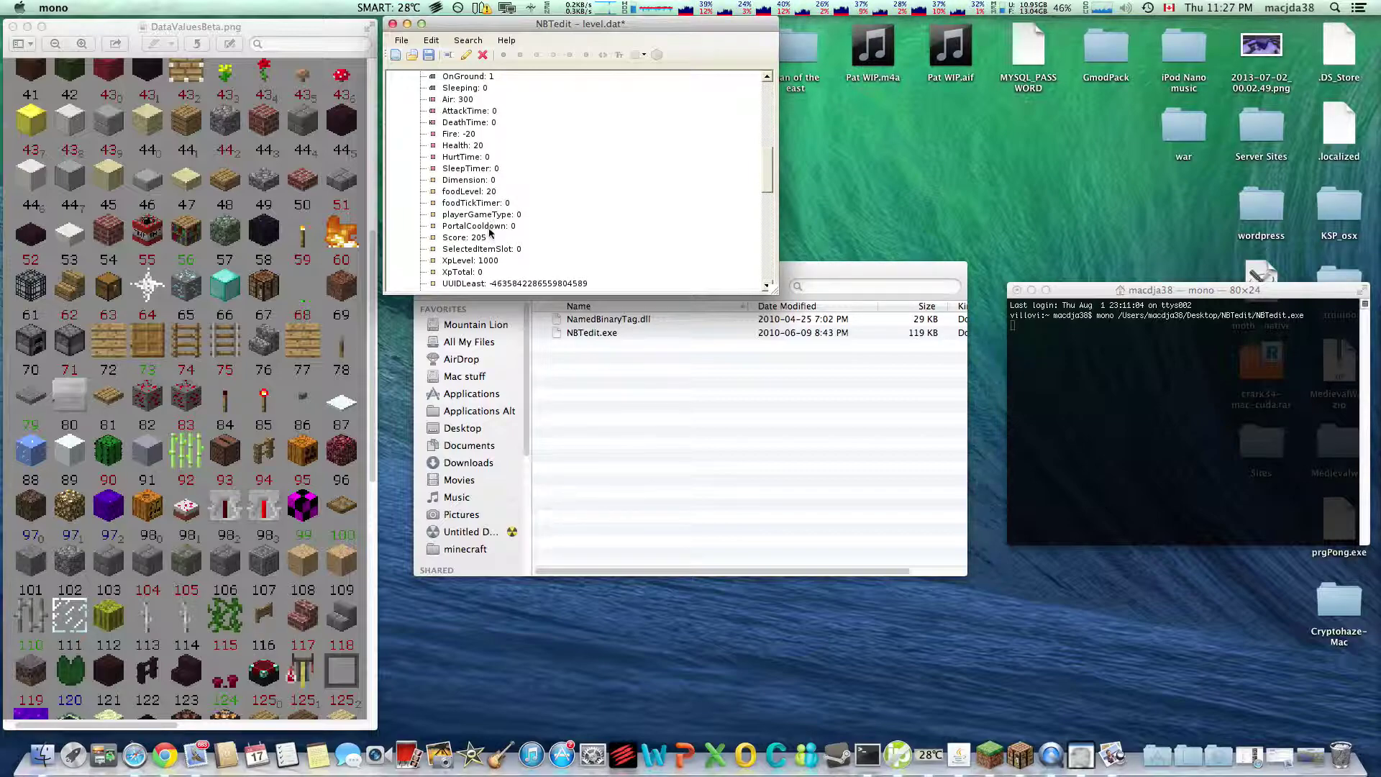
pyautogui.scroll(-6, 516, 235)
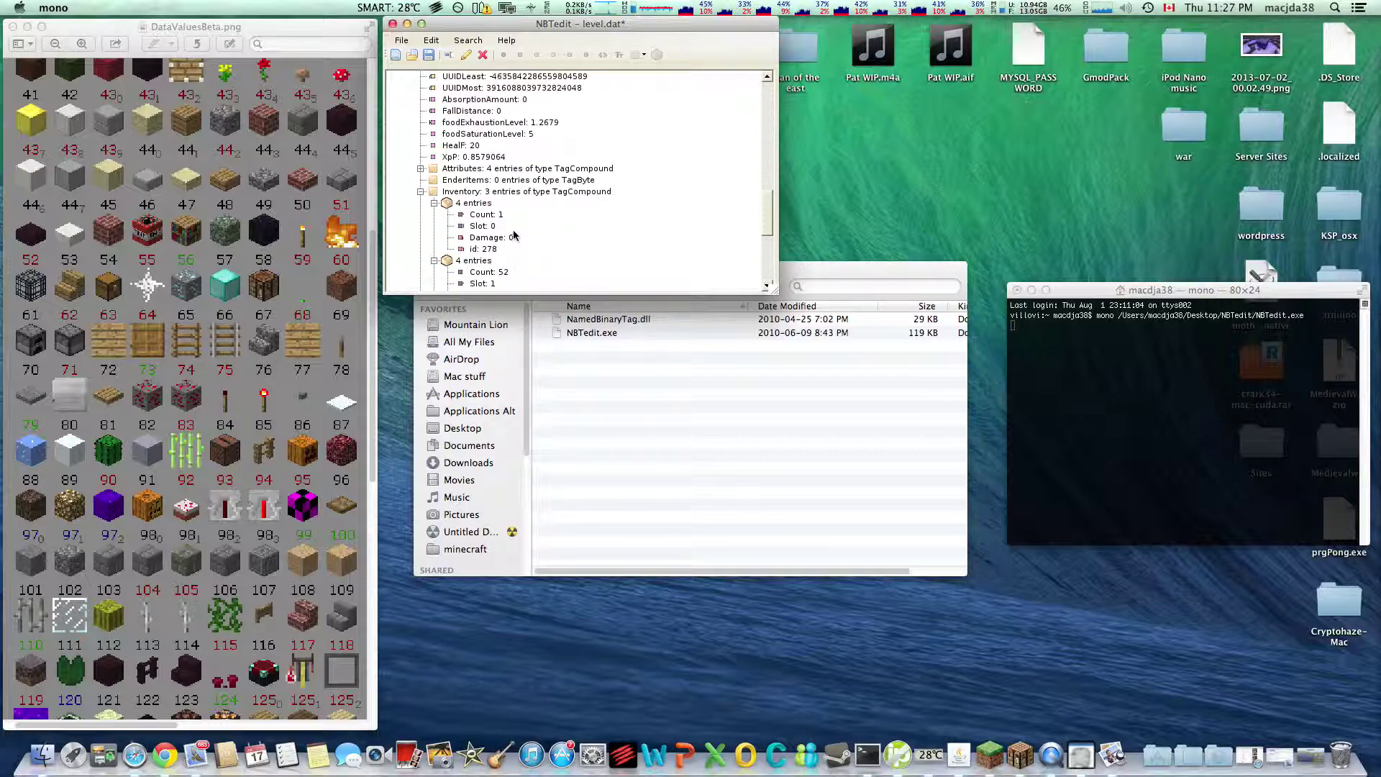
pyautogui.scroll(-2, 500, 234)
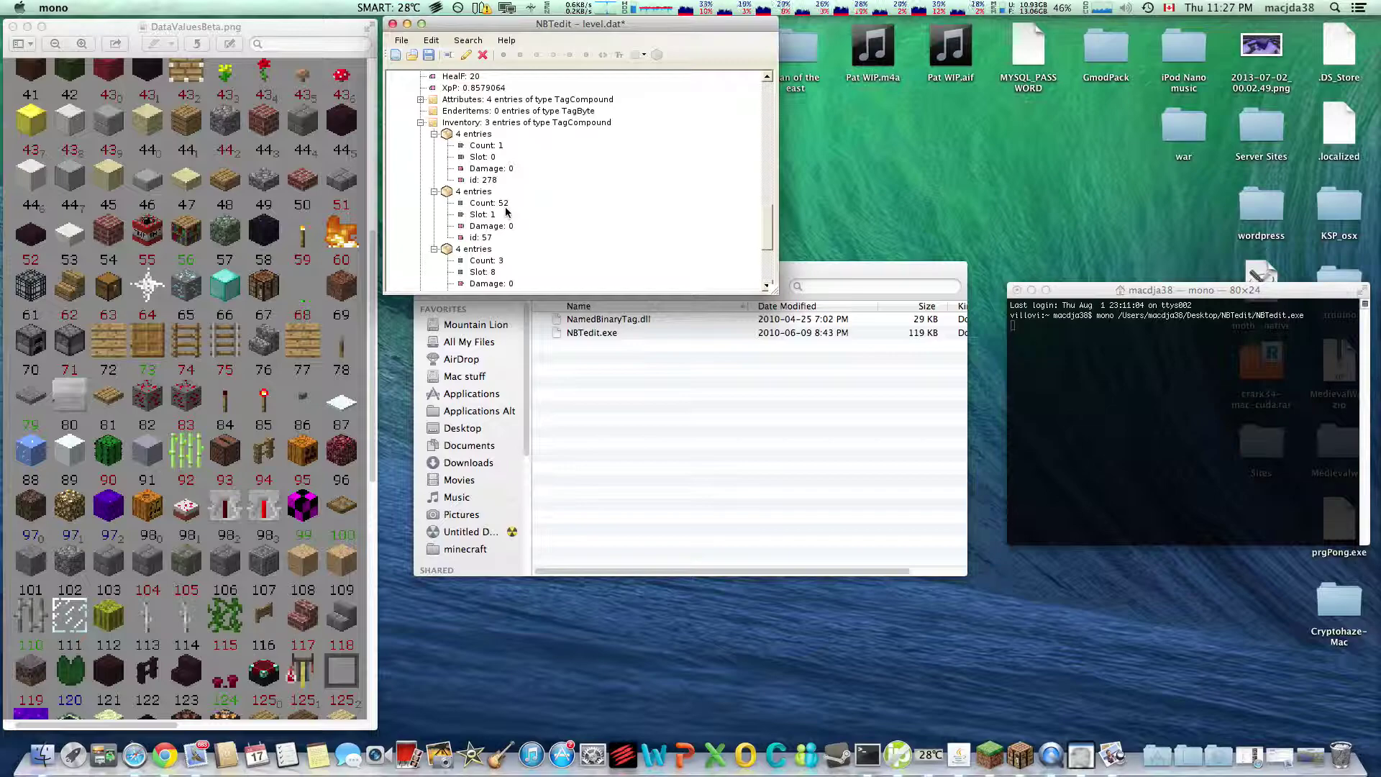
pyautogui.scroll(-4, 506, 211)
pyautogui.click(507, 211)
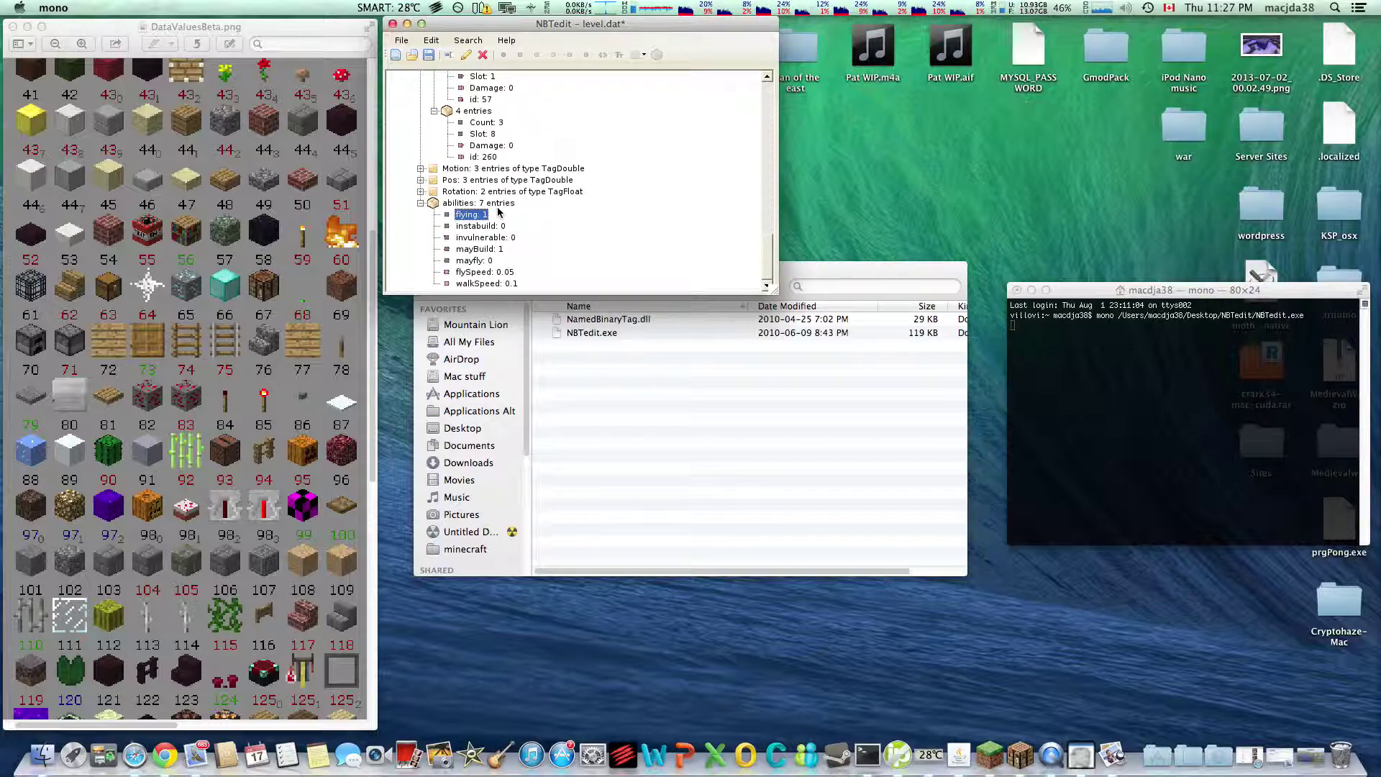
# Save level.dat, and close the DataValuesBeta.png chart and NBTedit
pyautogui.click(428, 54)
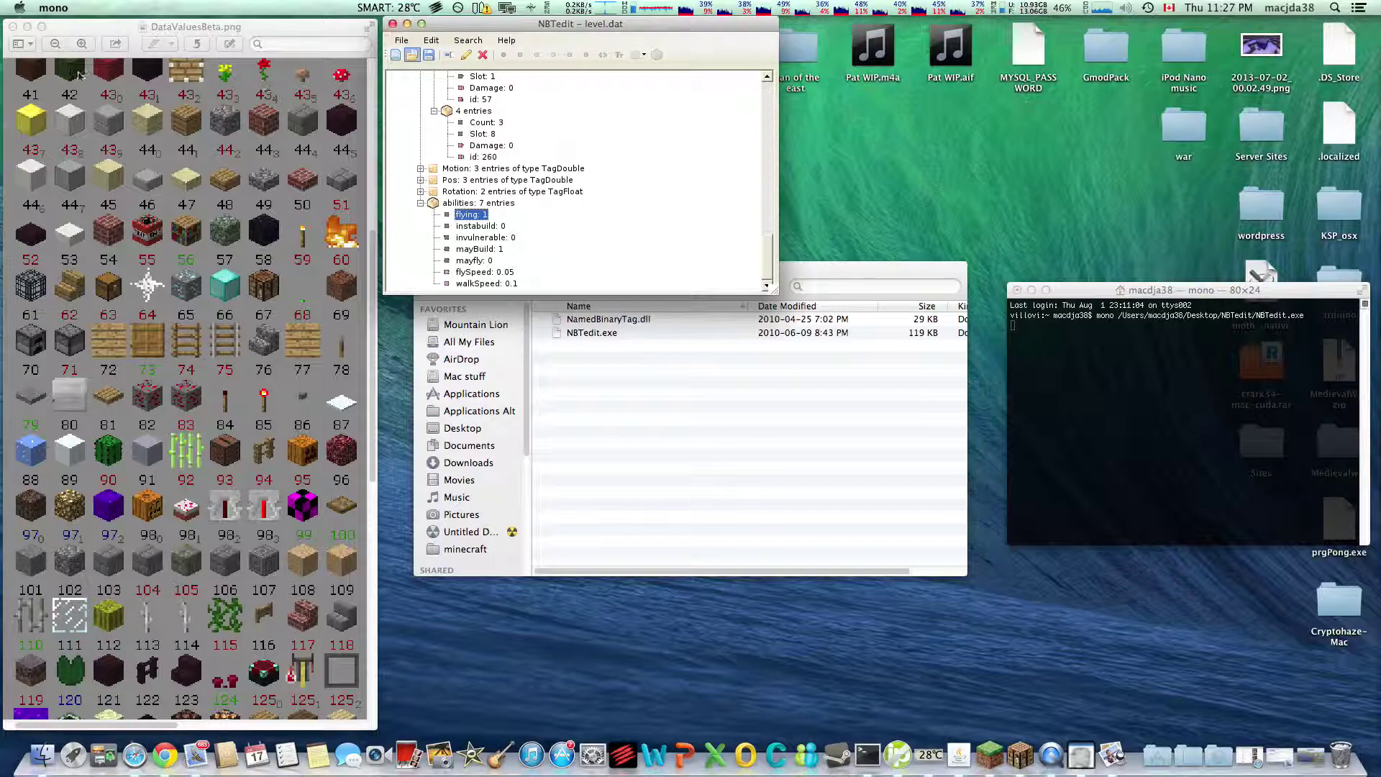
pyautogui.click(12, 27)
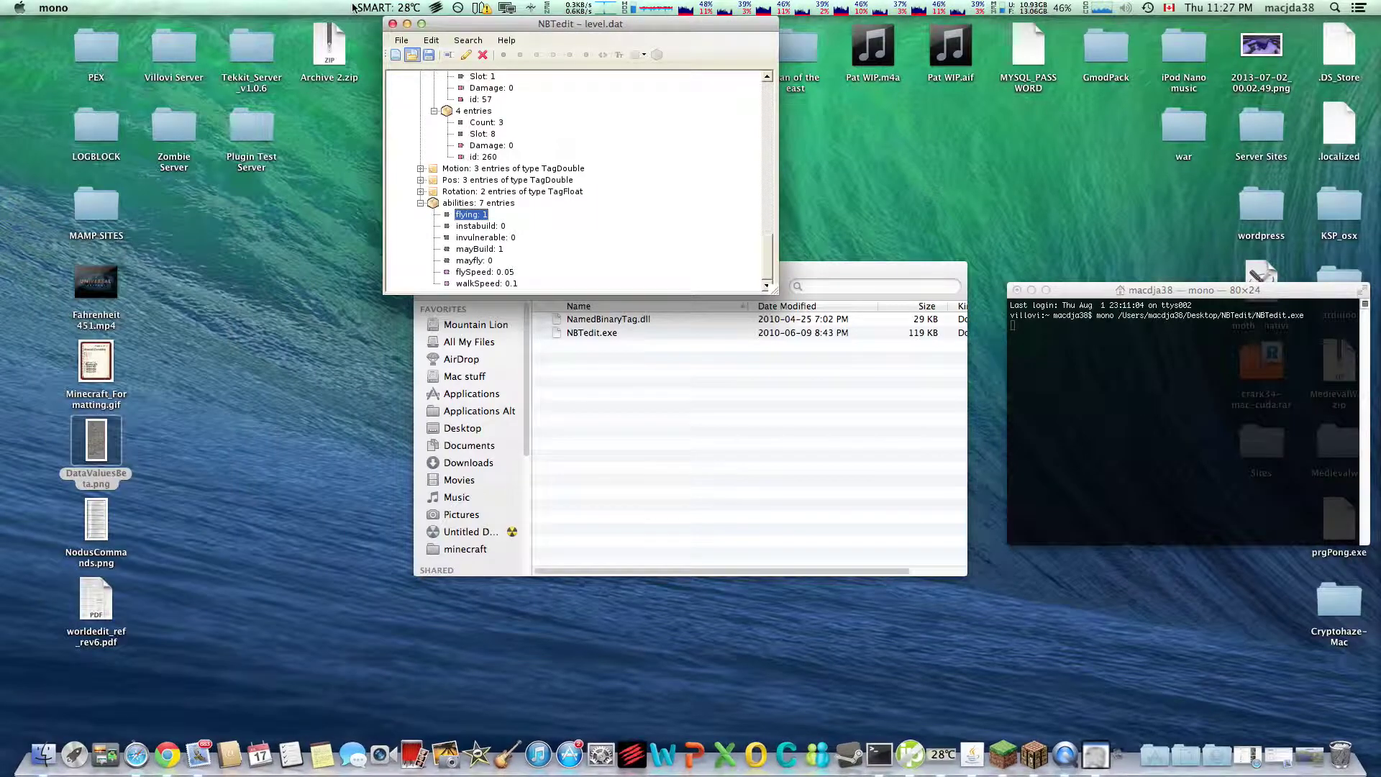
pyautogui.click(392, 24)
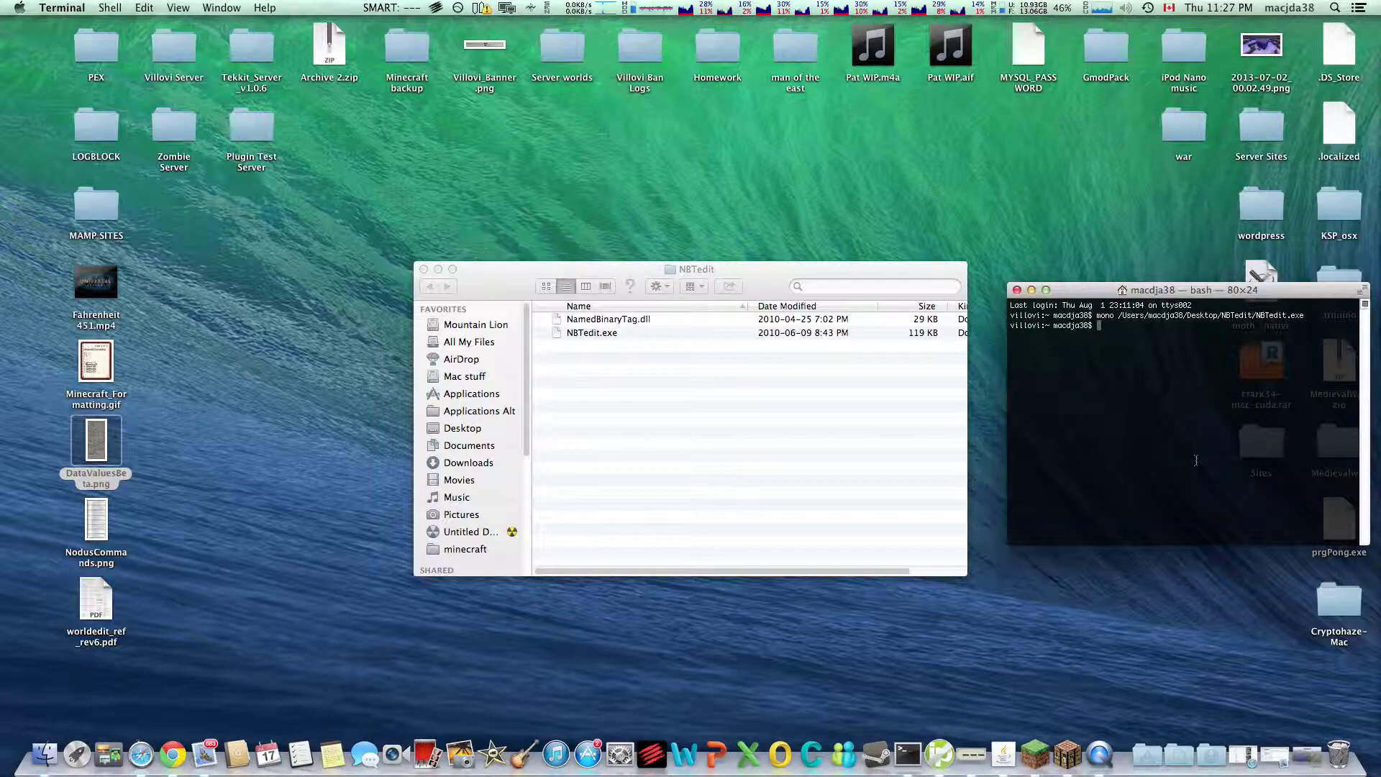
# End the Terminal session with exit and close the Terminal and NBTedit folder windows
pyautogui.write('exit')
pyautogui.press('Return')
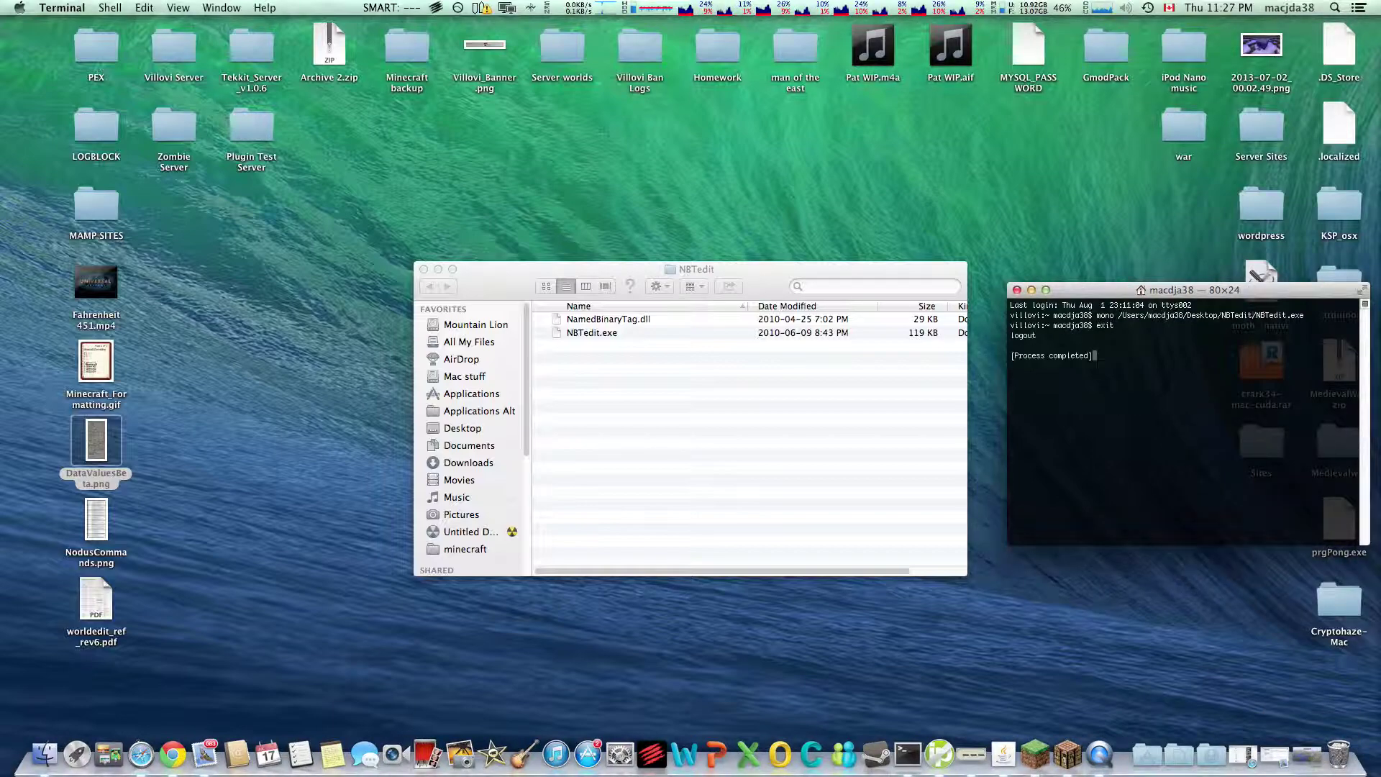
pyautogui.click(1017, 290)
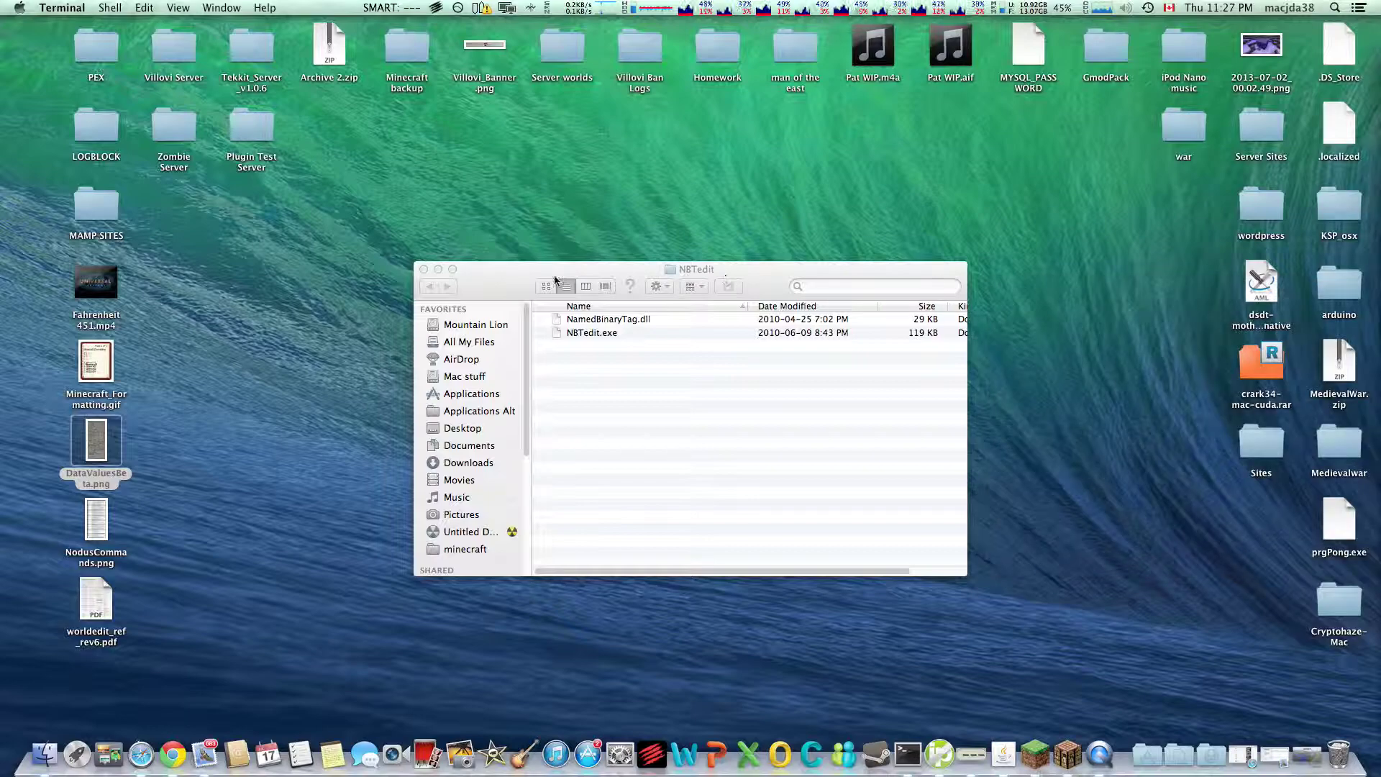
pyautogui.click(424, 269)
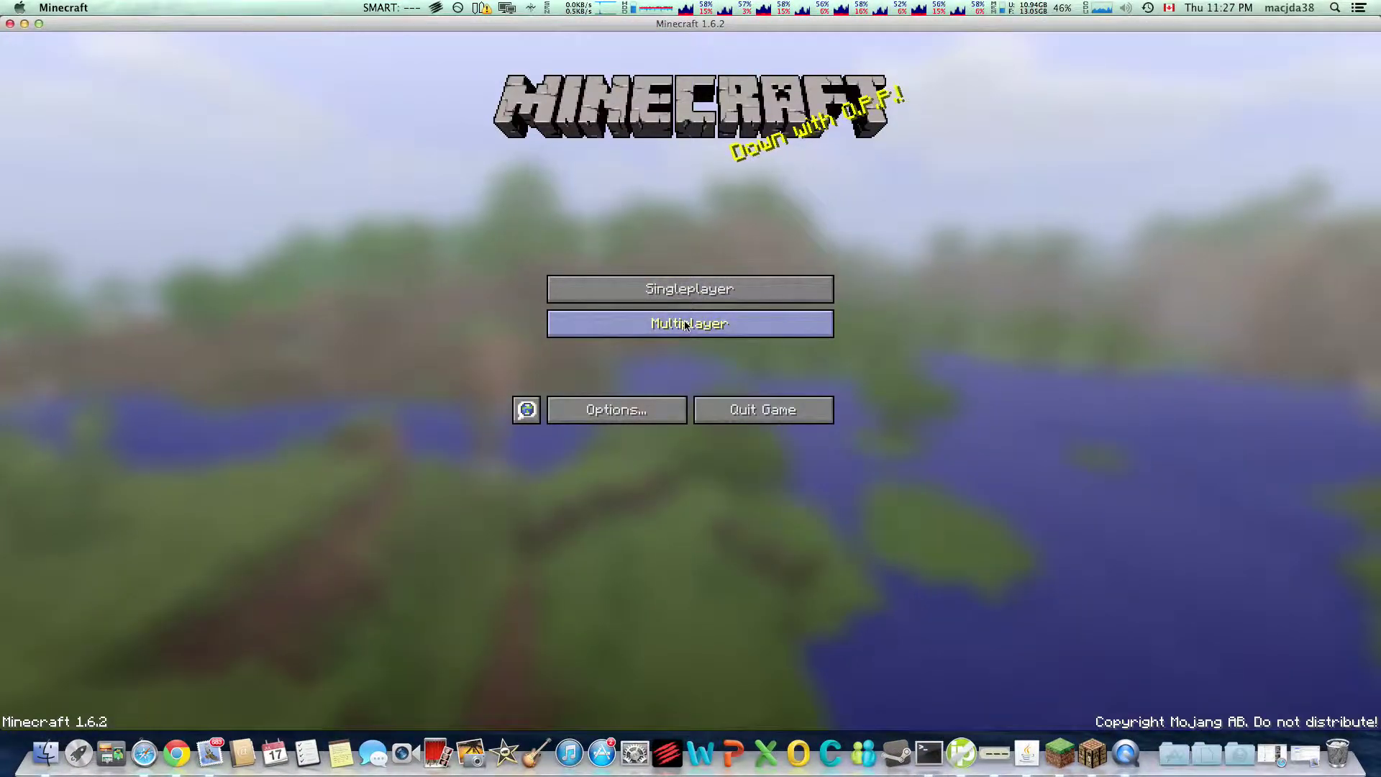
# In Minecraft, load the singleplayer world Copy of New World and check the edited items in the player's inventory
pyautogui.click(657, 323)
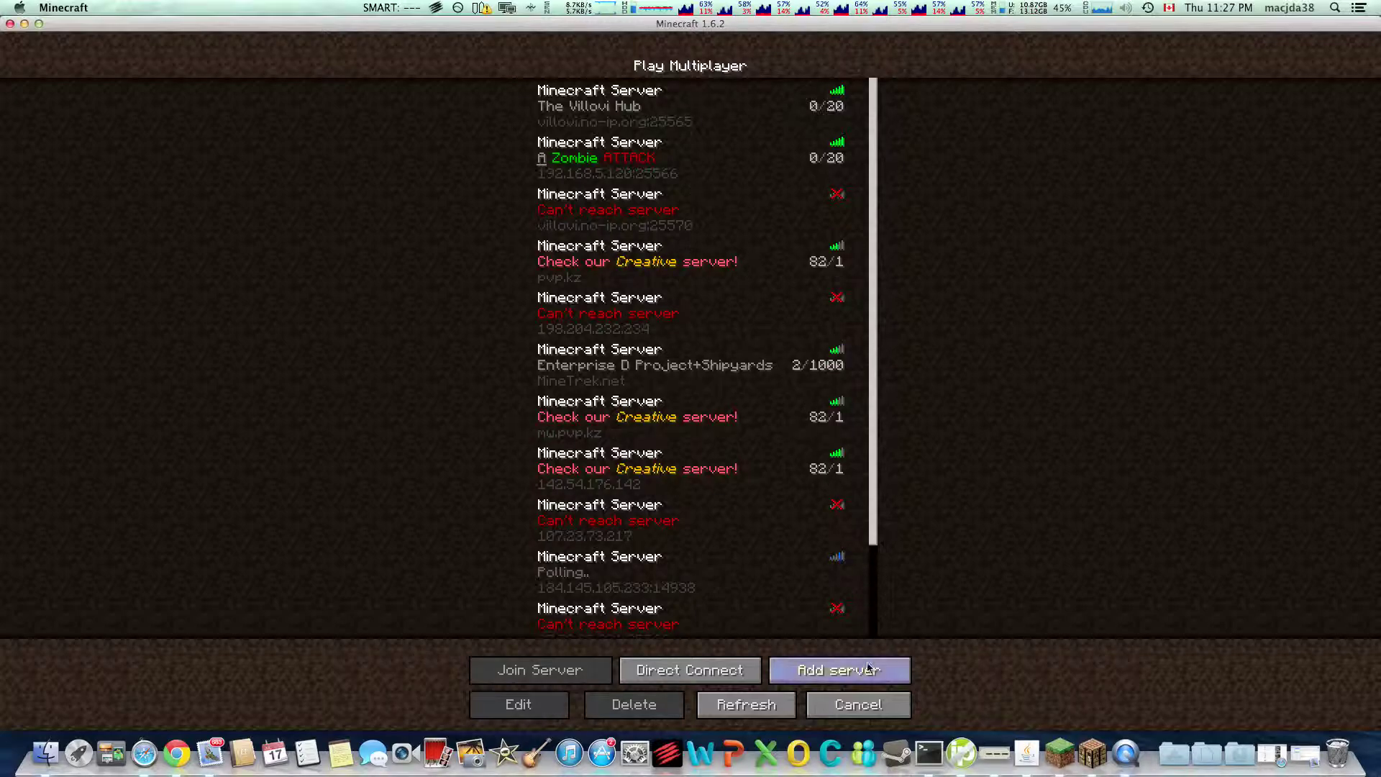
pyautogui.click(860, 706)
pyautogui.click(745, 290)
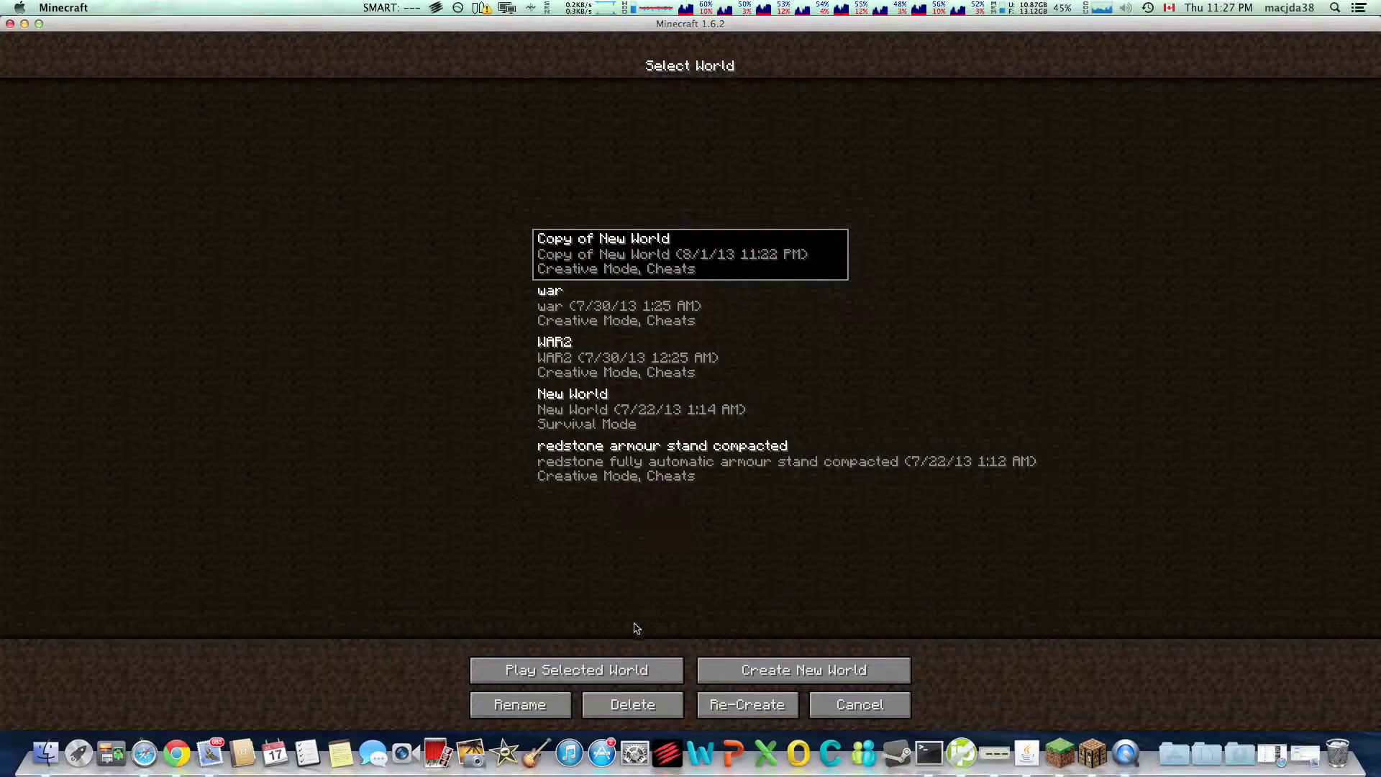
pyautogui.click(631, 670)
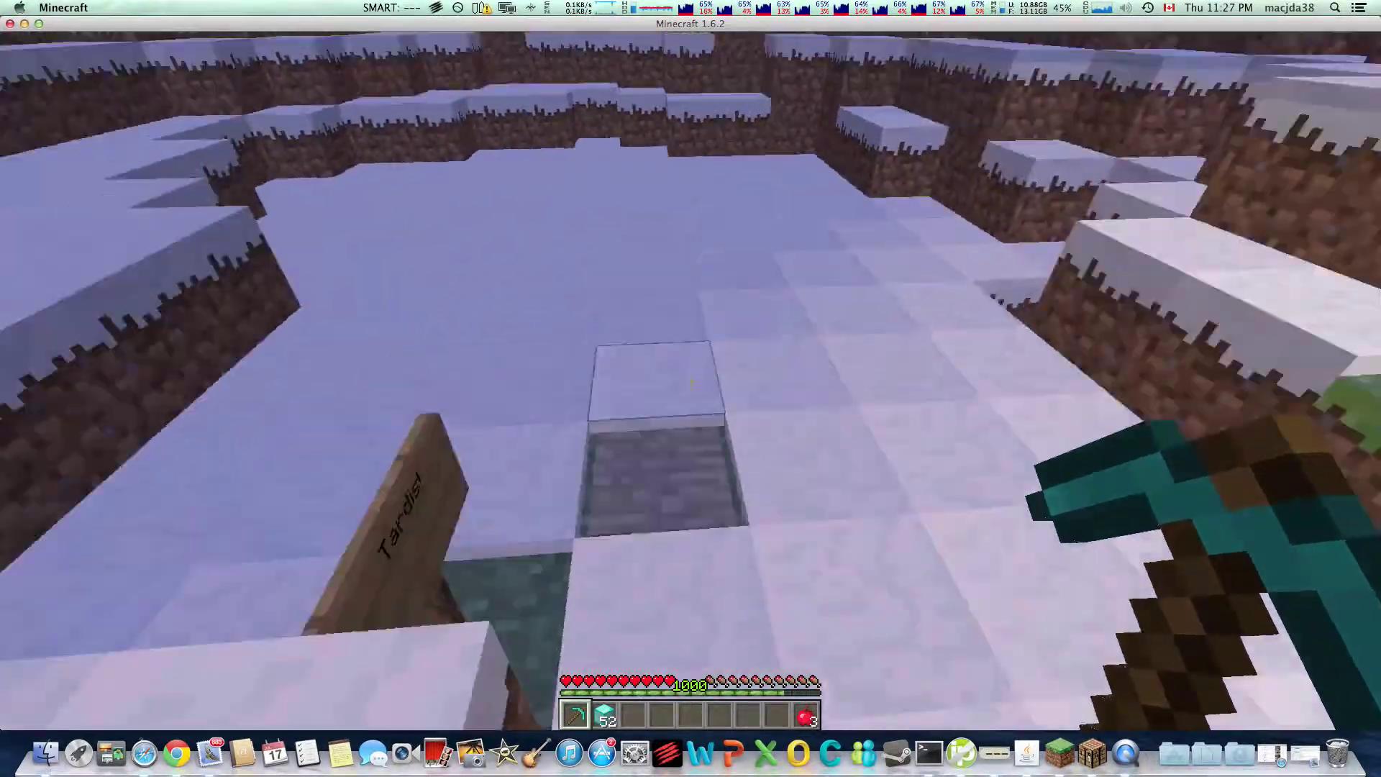
pyautogui.press('e')
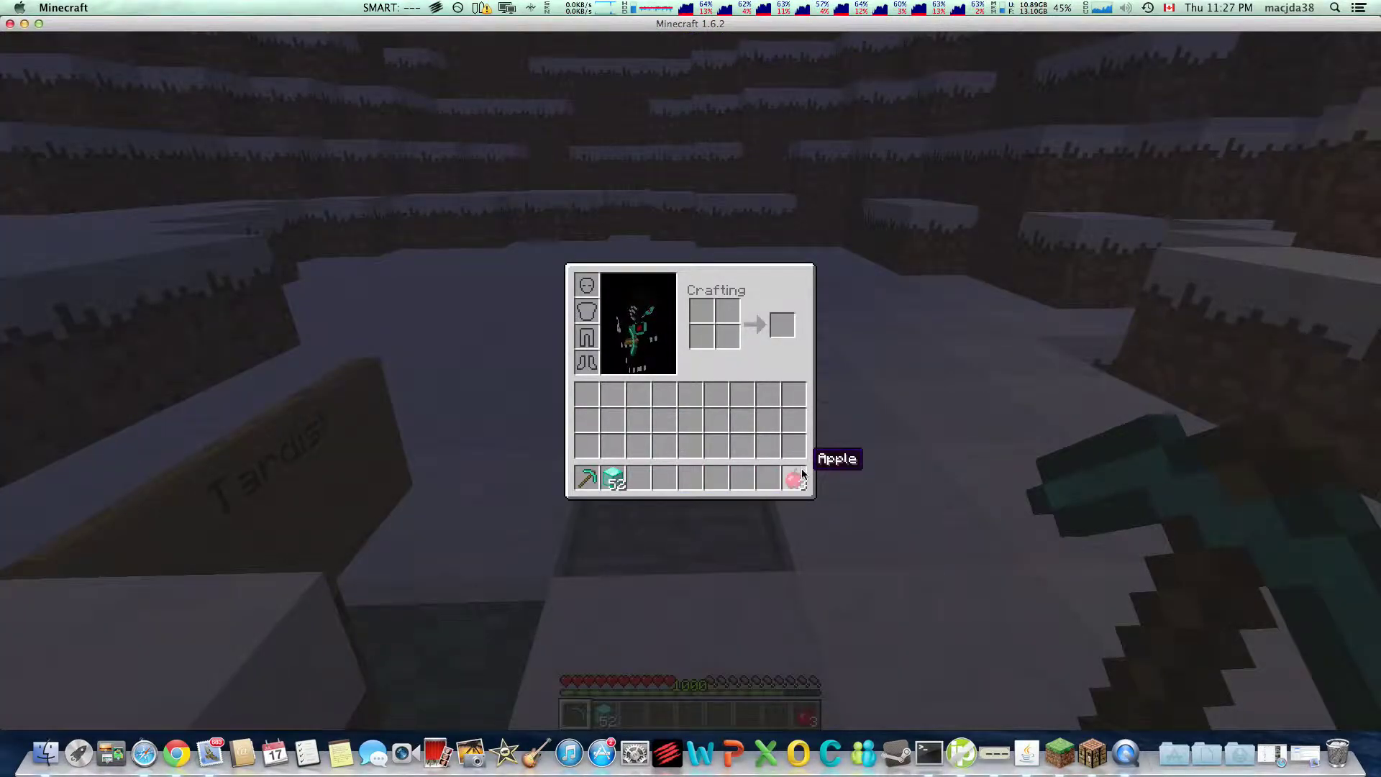
pyautogui.press('e')
# Move back and forth at the stone block beside the Tardis sign to make the Tardis appear
pyautogui.press('w')
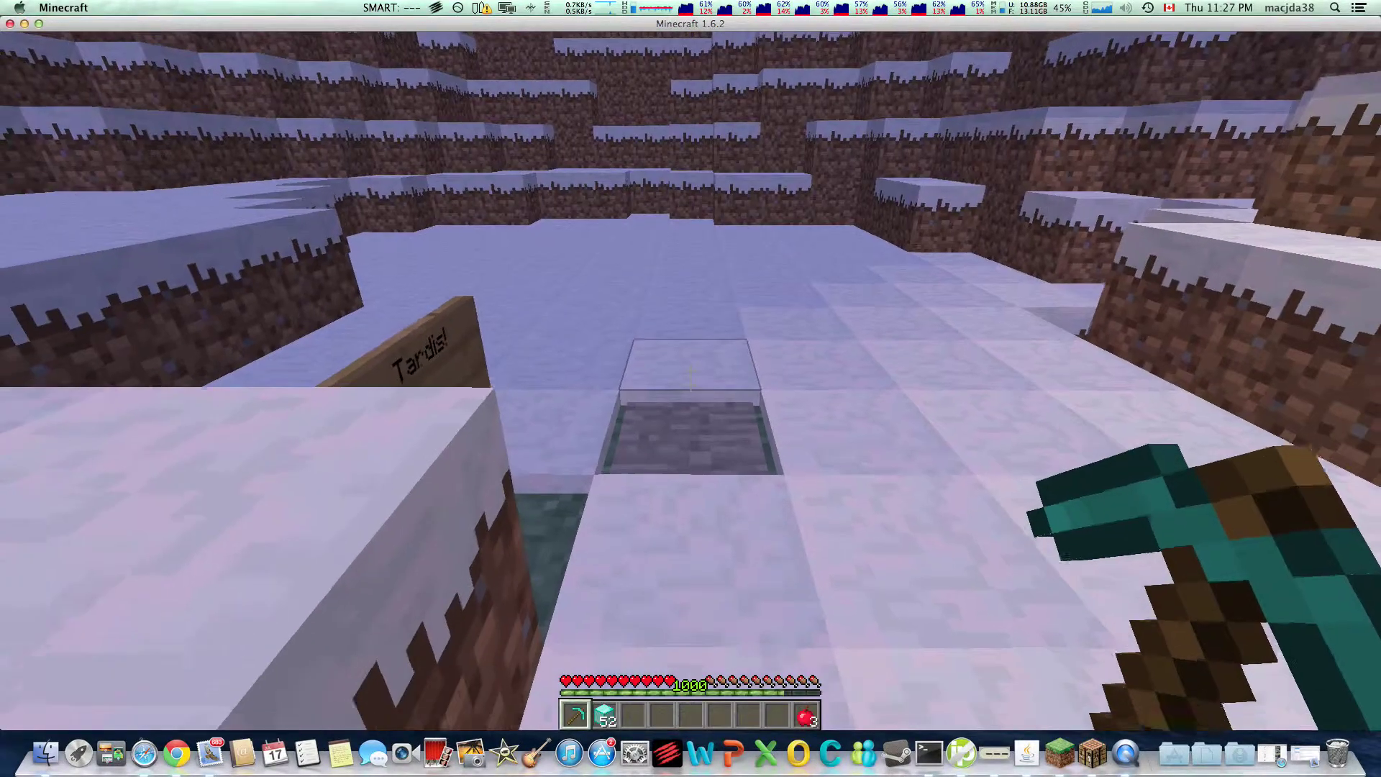
pyautogui.press('s')
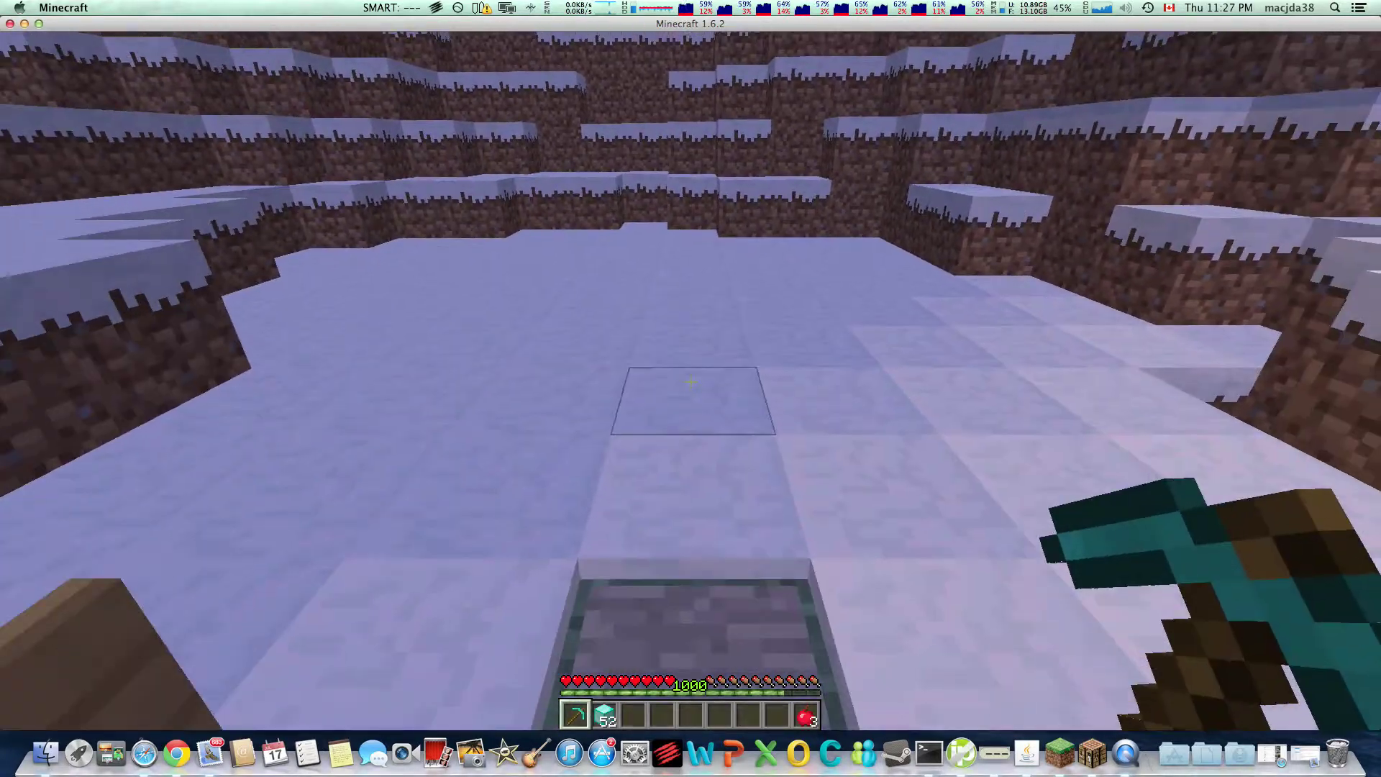
pyautogui.press('w')
pyautogui.click(691, 381)
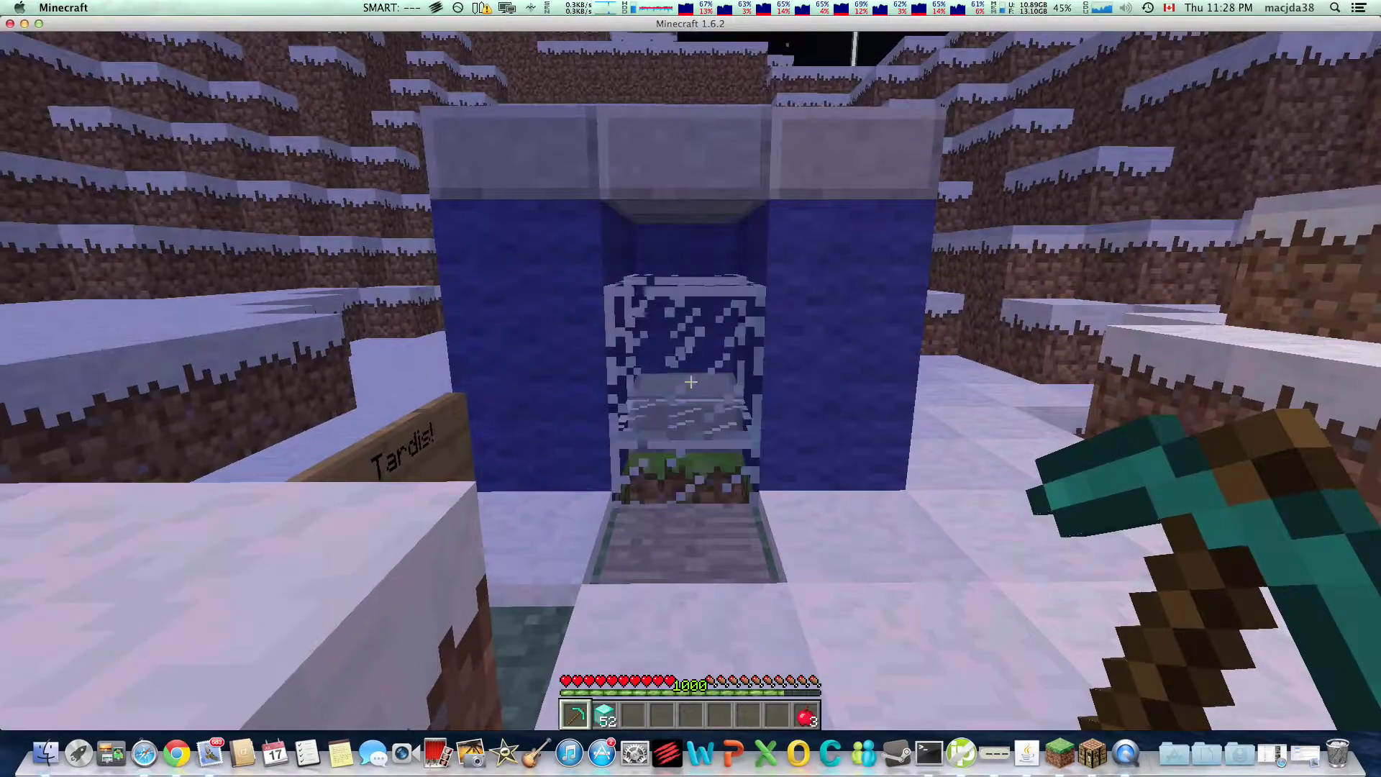
pyautogui.click(690, 382)
pyautogui.press('s')
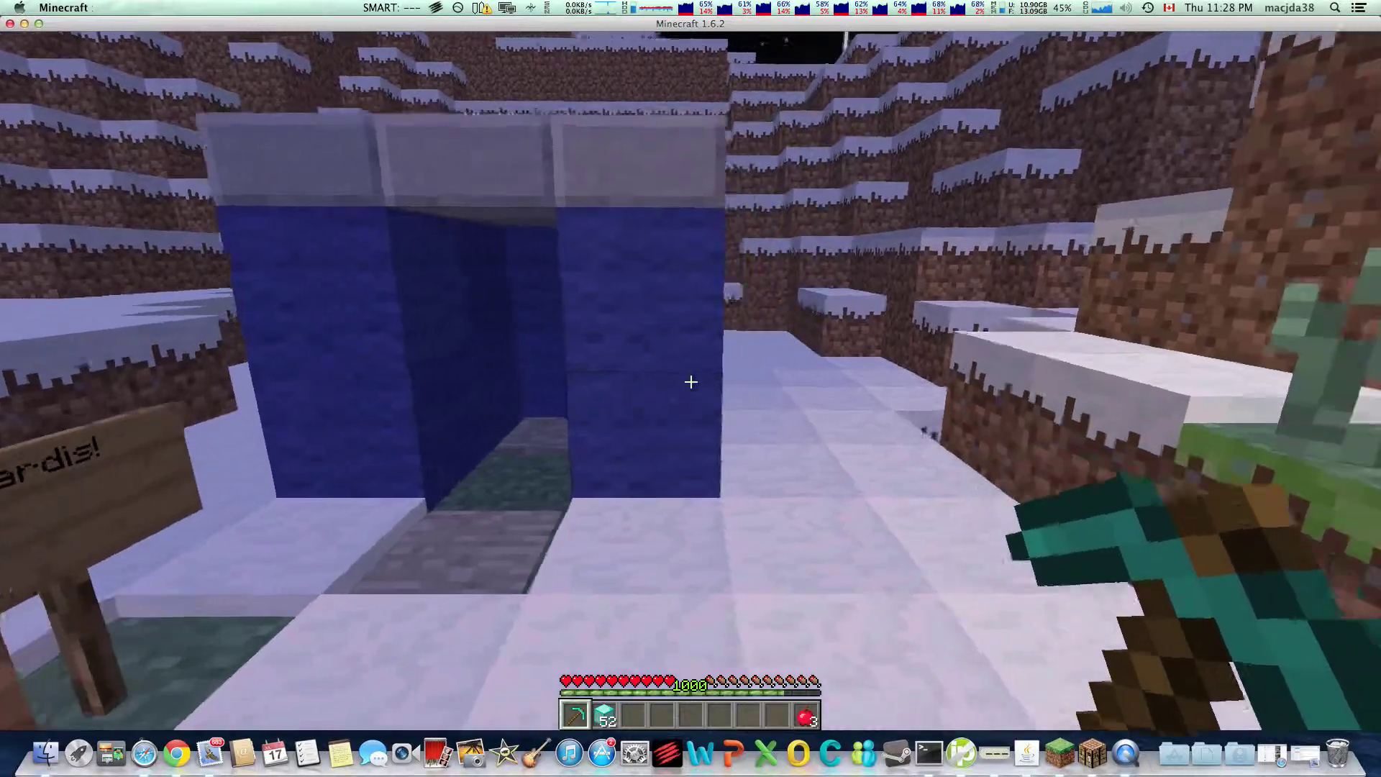
# Move around the outside of the blue Tardis and return to face its open doorway
pyautogui.press('w')
pyautogui.press('s')
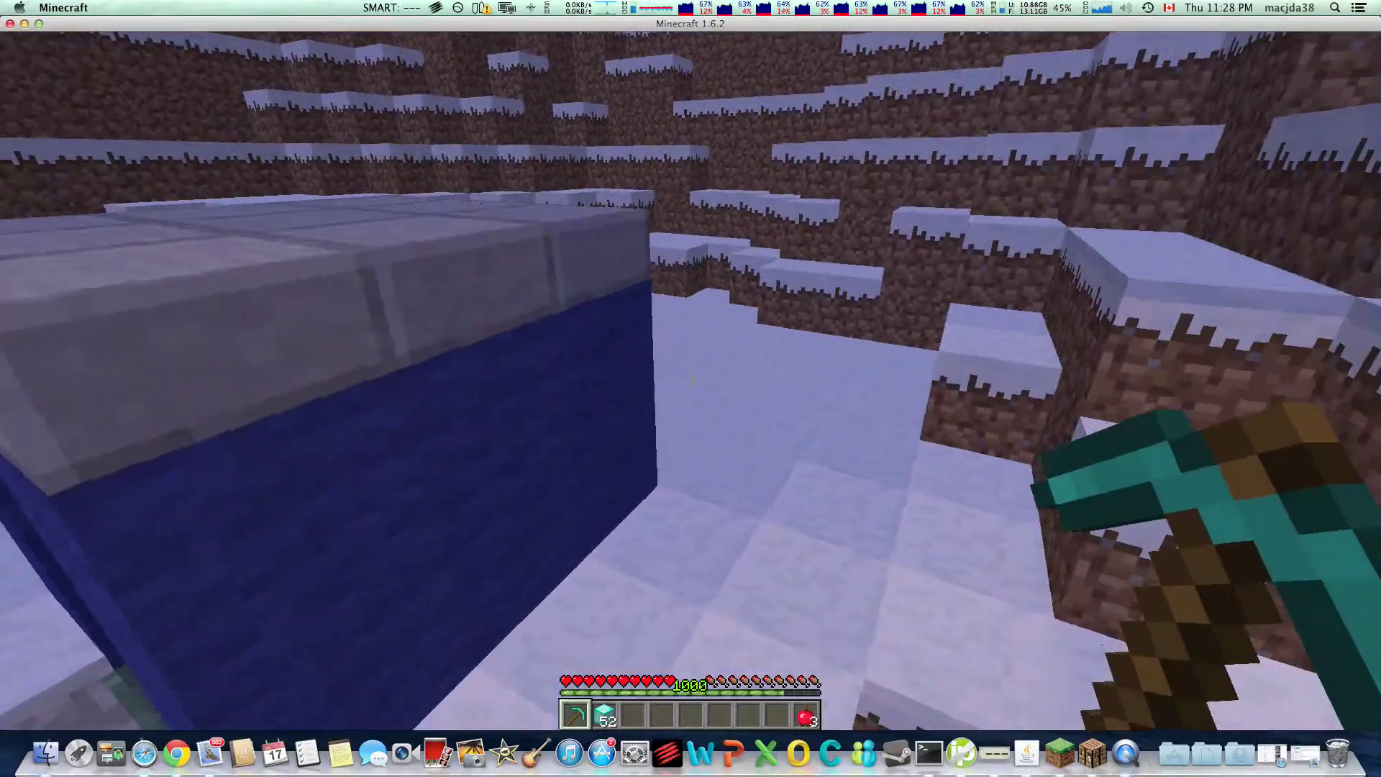
pyautogui.press('w')
pyautogui.press('w')
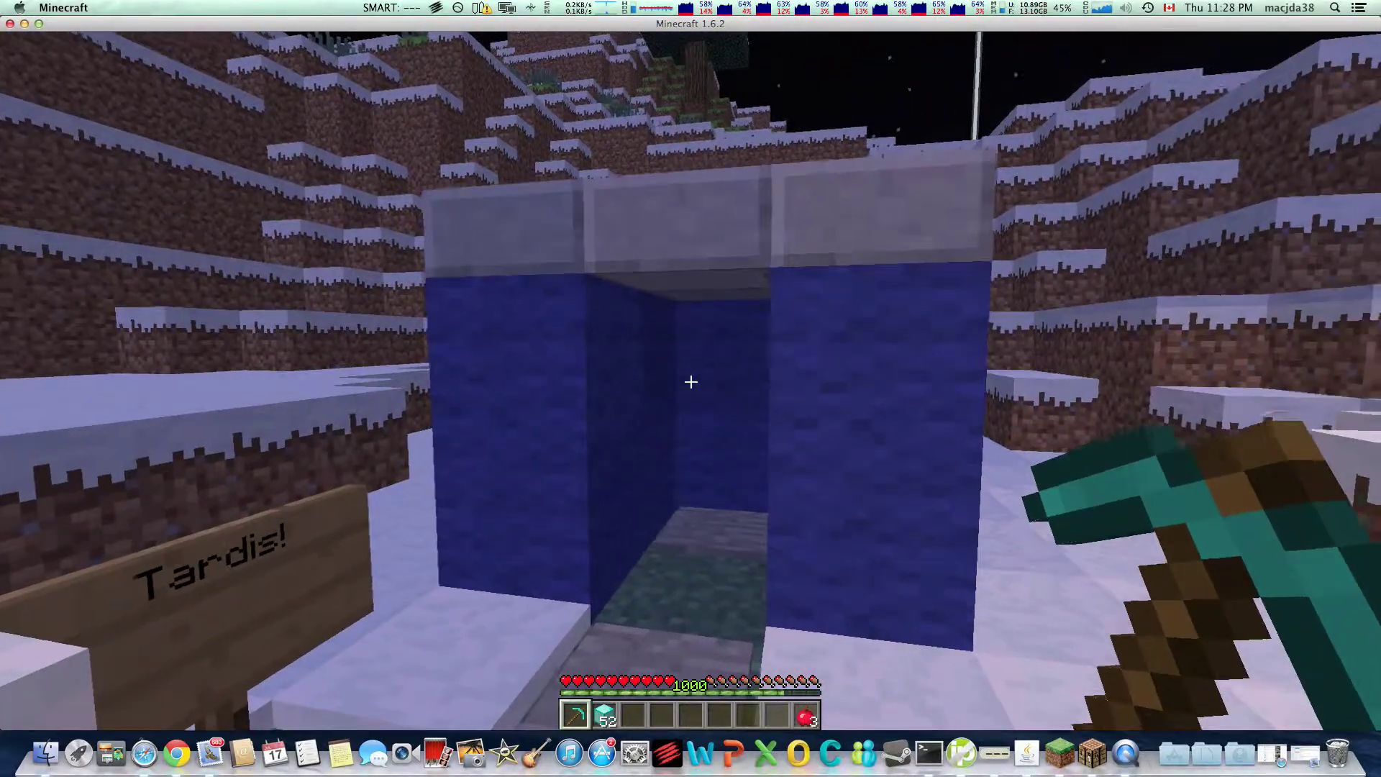
pyautogui.press('space')
pyautogui.press('s')
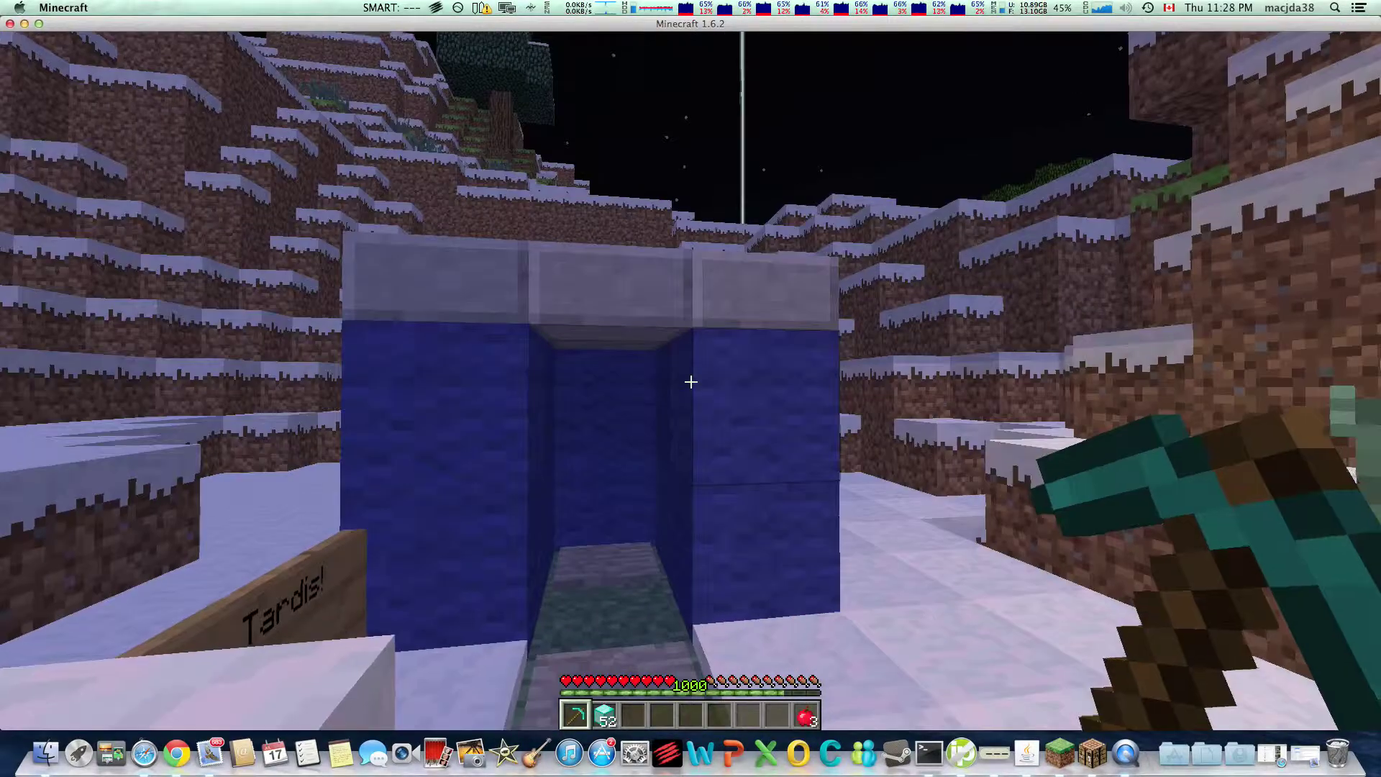
# Enter the Tardis and walk through the stone brick room toward the dark doorway
pyautogui.press('w')
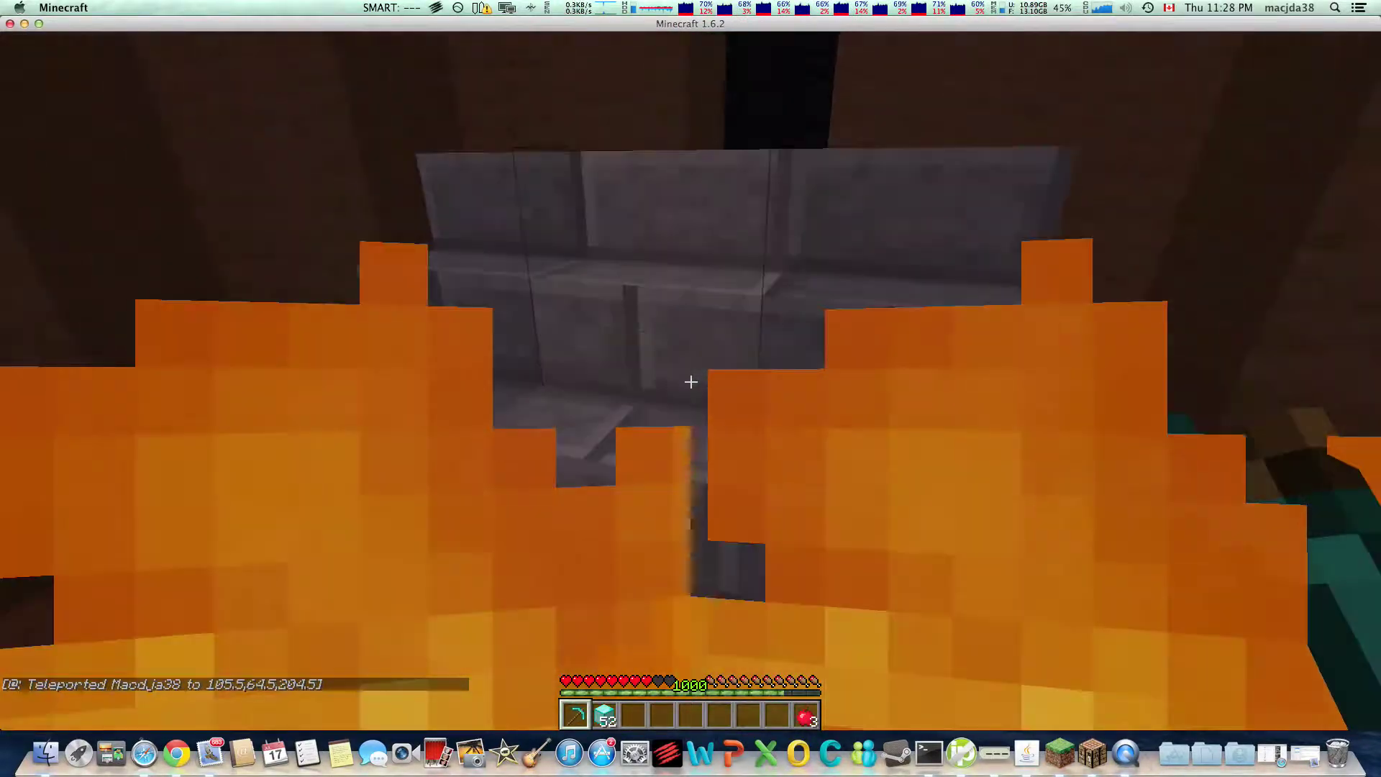
pyautogui.press('w')
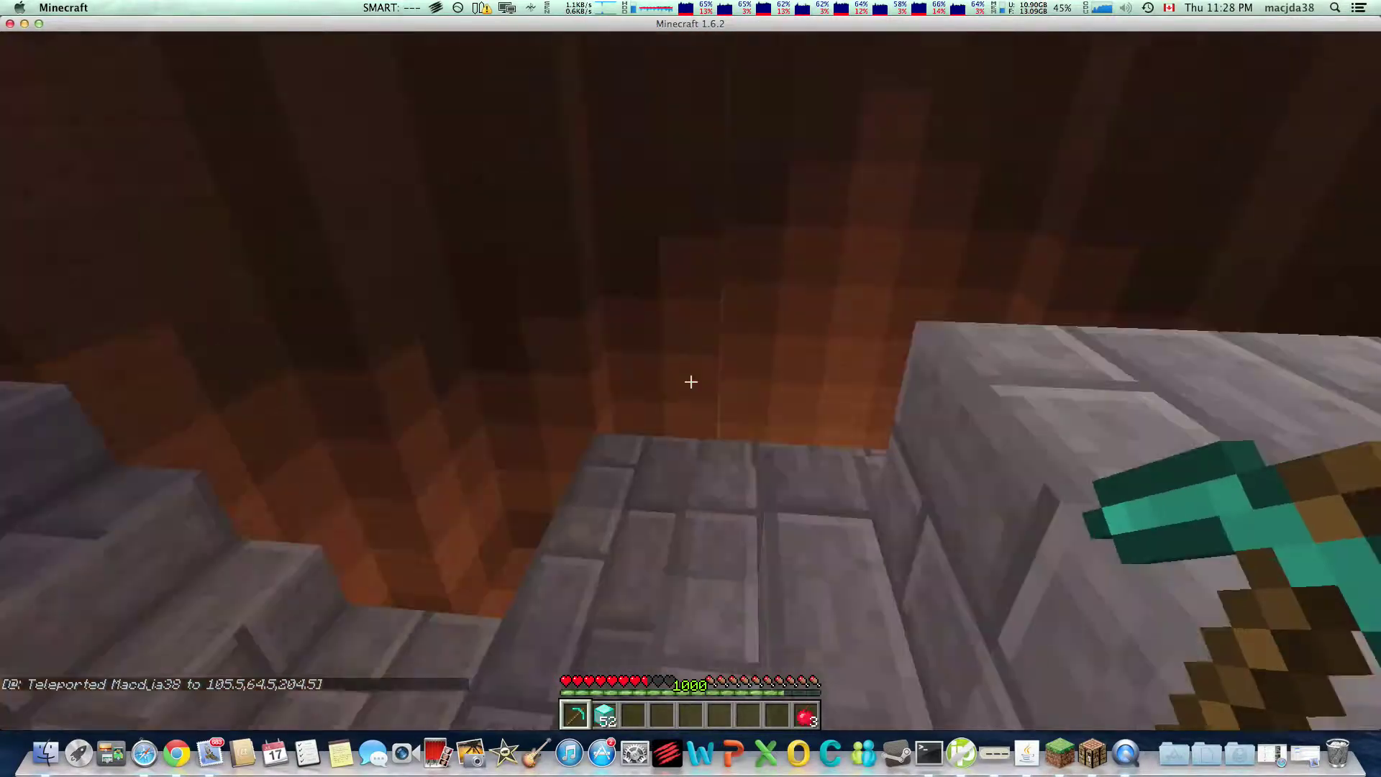
pyautogui.press('w')
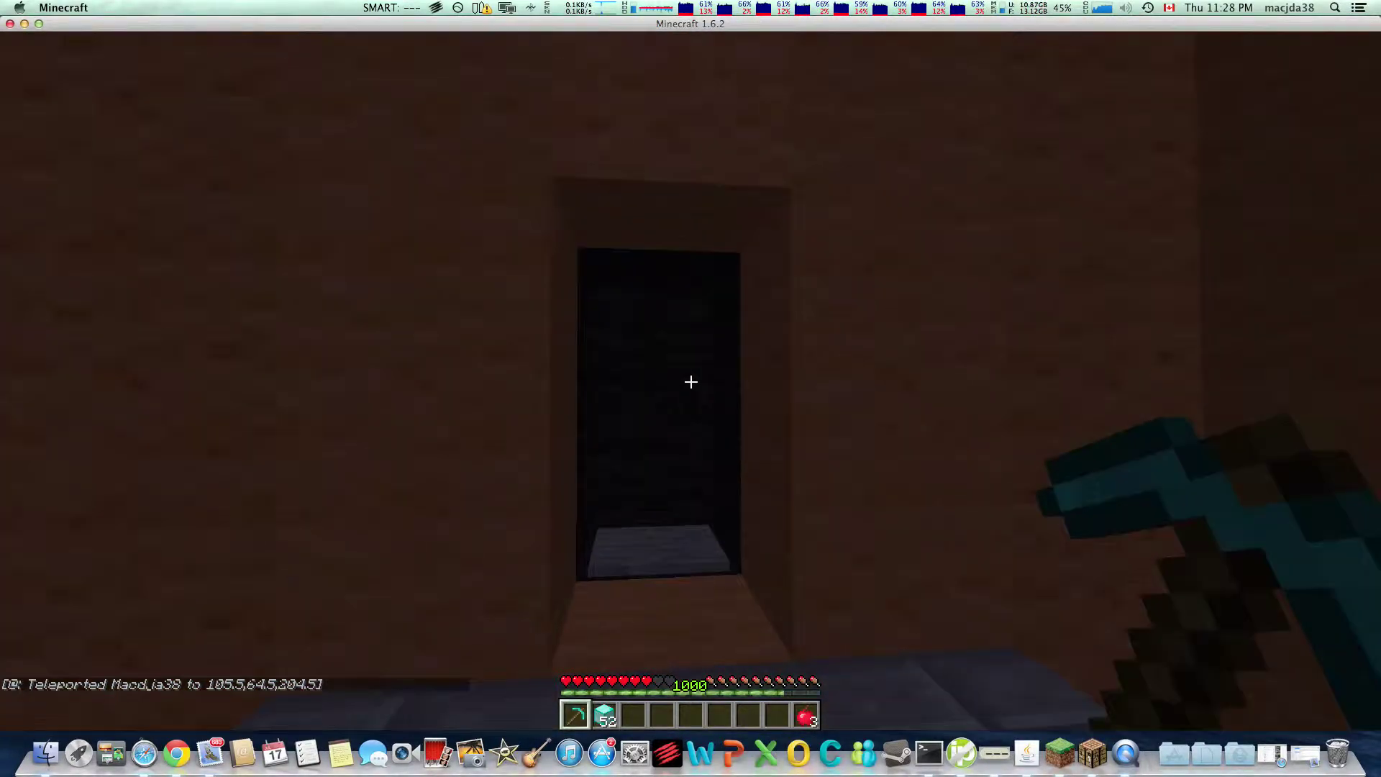